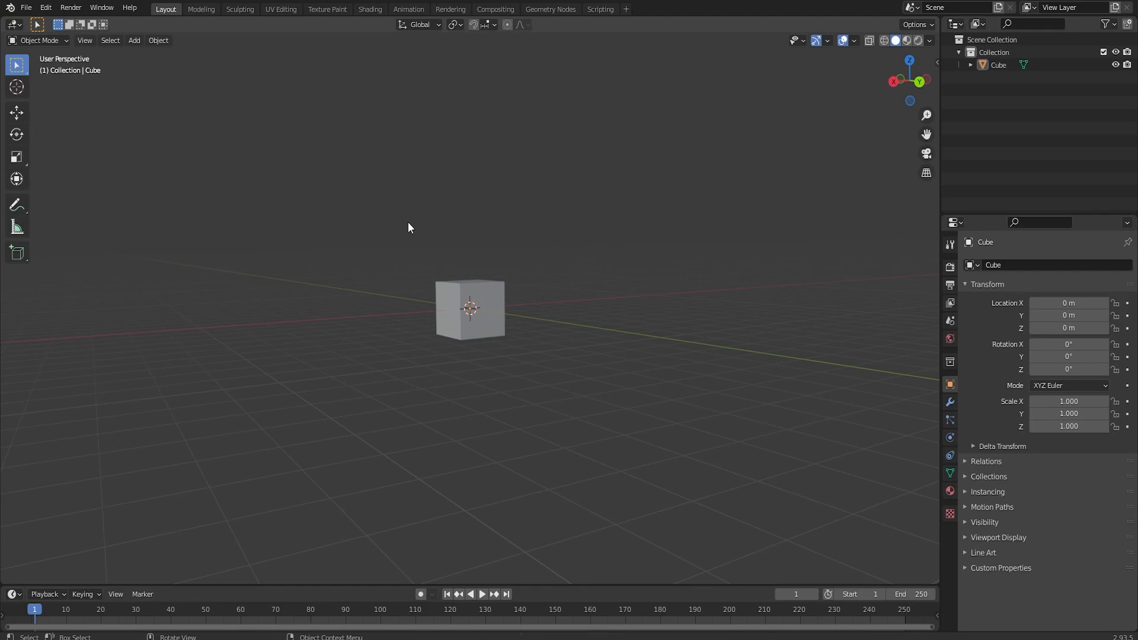
Add two centred, perpendicular loop cuts to the cube in Edit Mode.
scroll(611, 322, "up", 3)
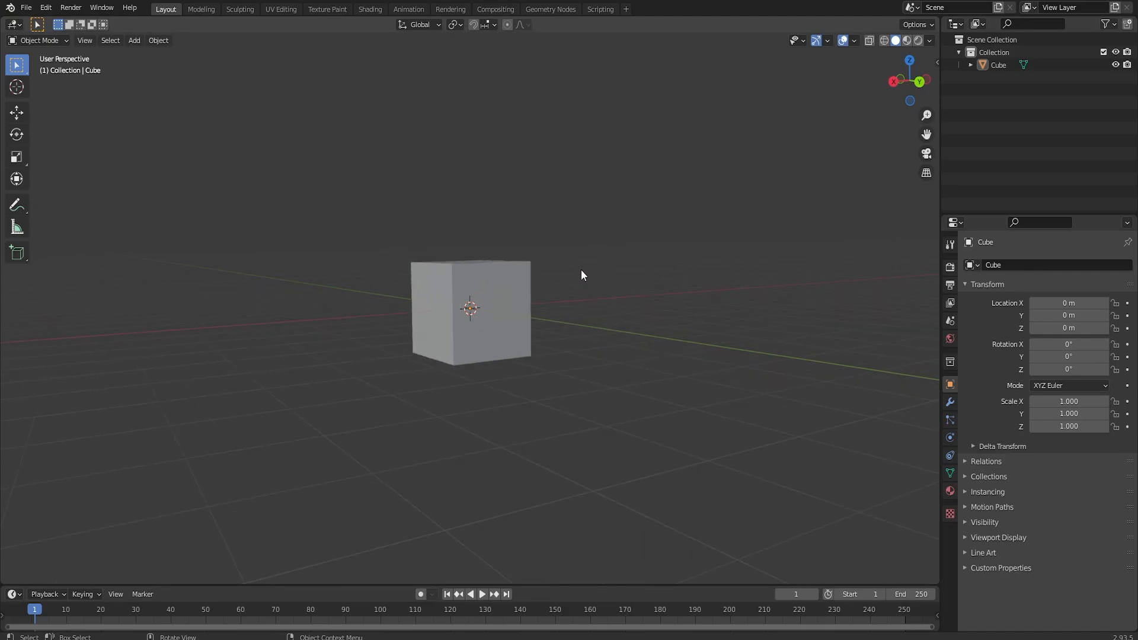
middle_click_drag(580, 275, 468, 305)
scroll(469, 299, "up", 3)
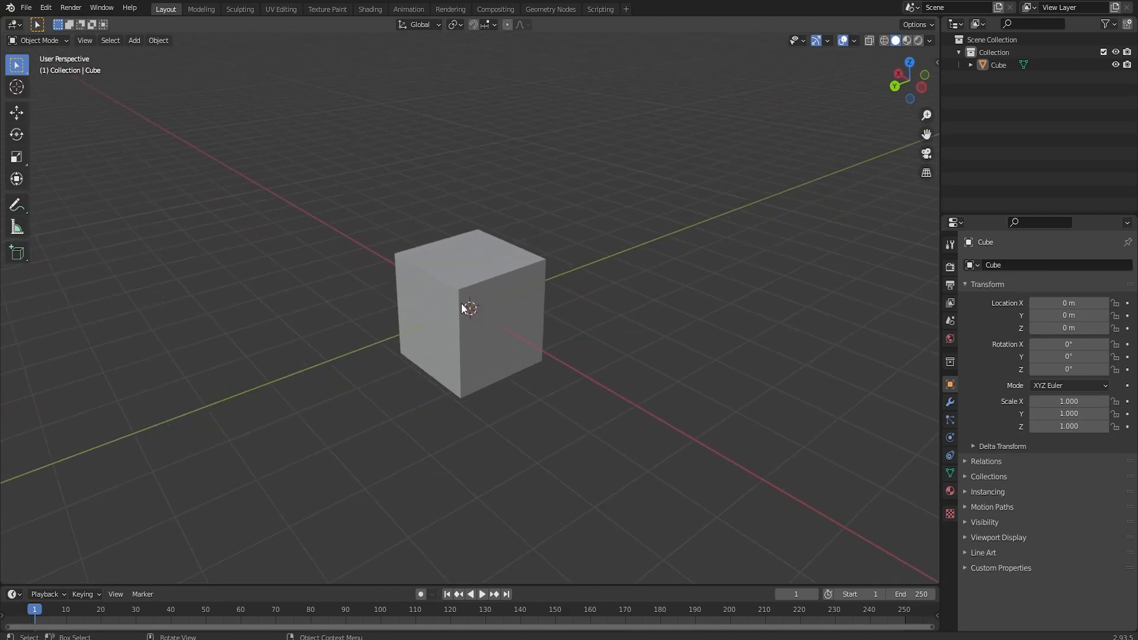
mouse_move(472, 277)
middle_mouse_down()
mouse_move(502, 254)
mouse_move(503, 200)
mouse_move(509, 269)
mouse_move(495, 304)
mouse_move(452, 241)
mouse_move(465, 237)
mouse_move(460, 262)
middle_mouse_up()
key("Tab")
key("Tab")
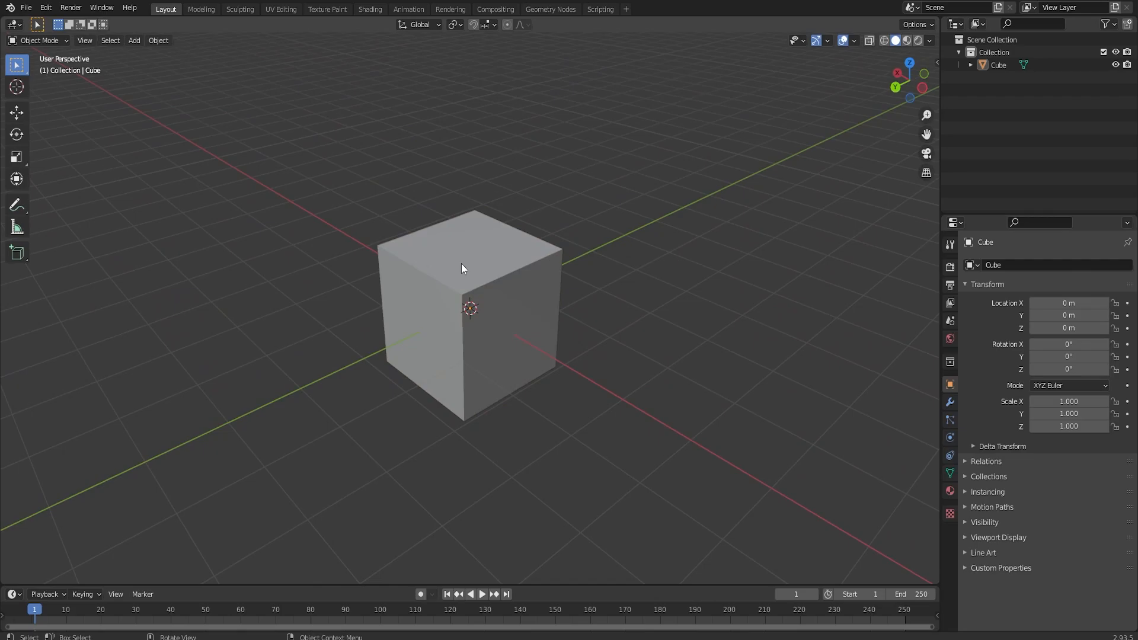
key("Tab")
key("ctrl+r")
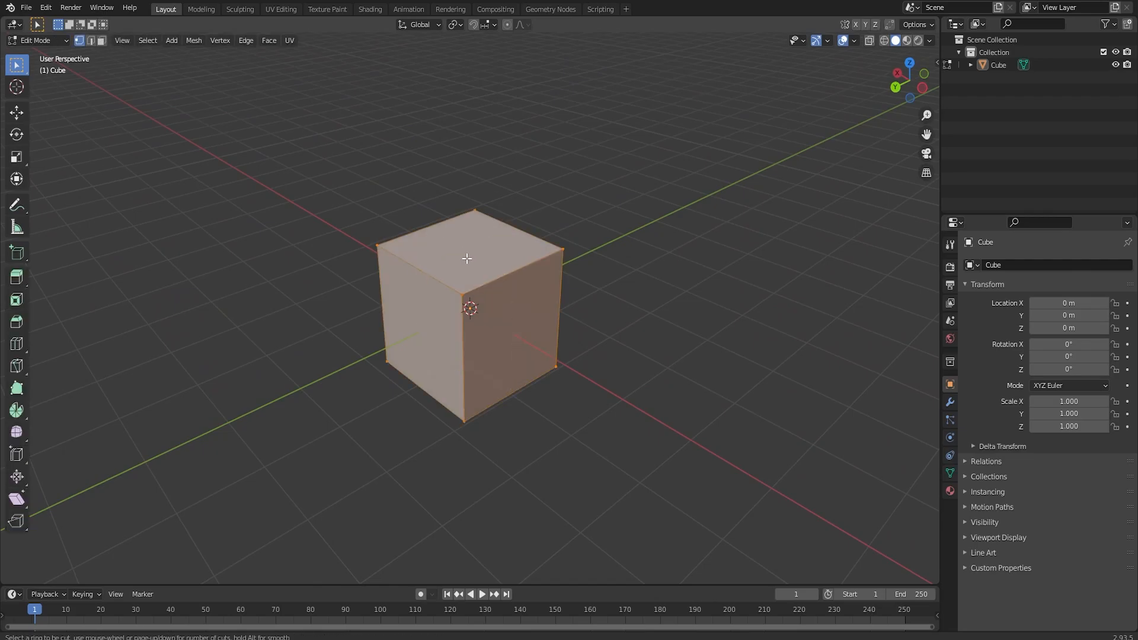
left_click(447, 263)
left_click(449, 265)
key("ctrl+r")
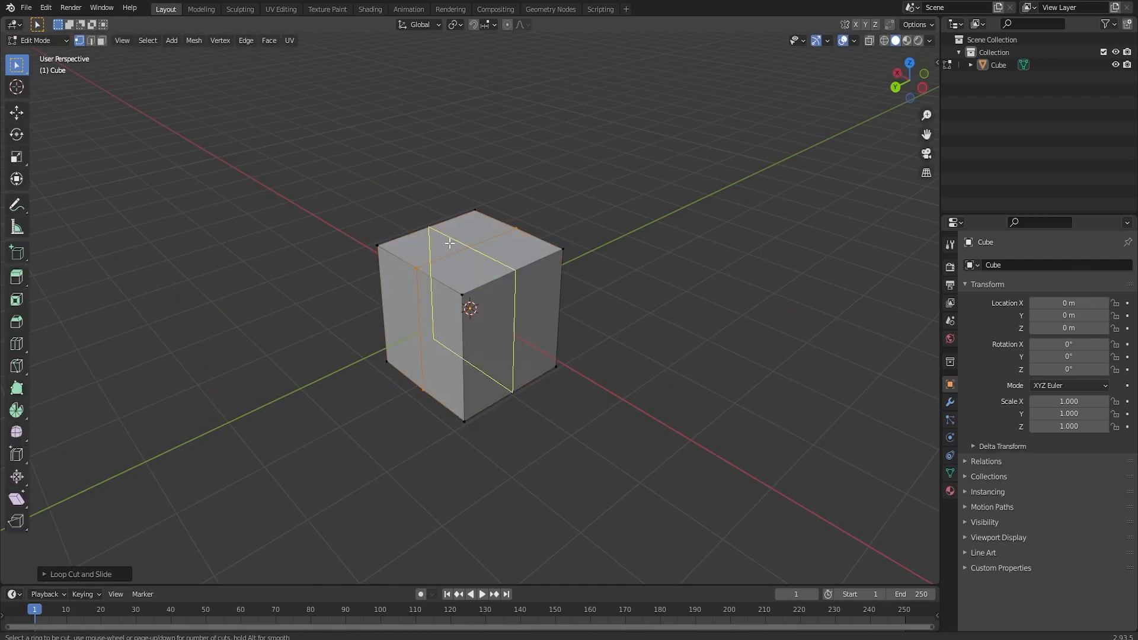
left_click(449, 243)
right_click(449, 243)
middle_click_drag(457, 246, 579, 256)
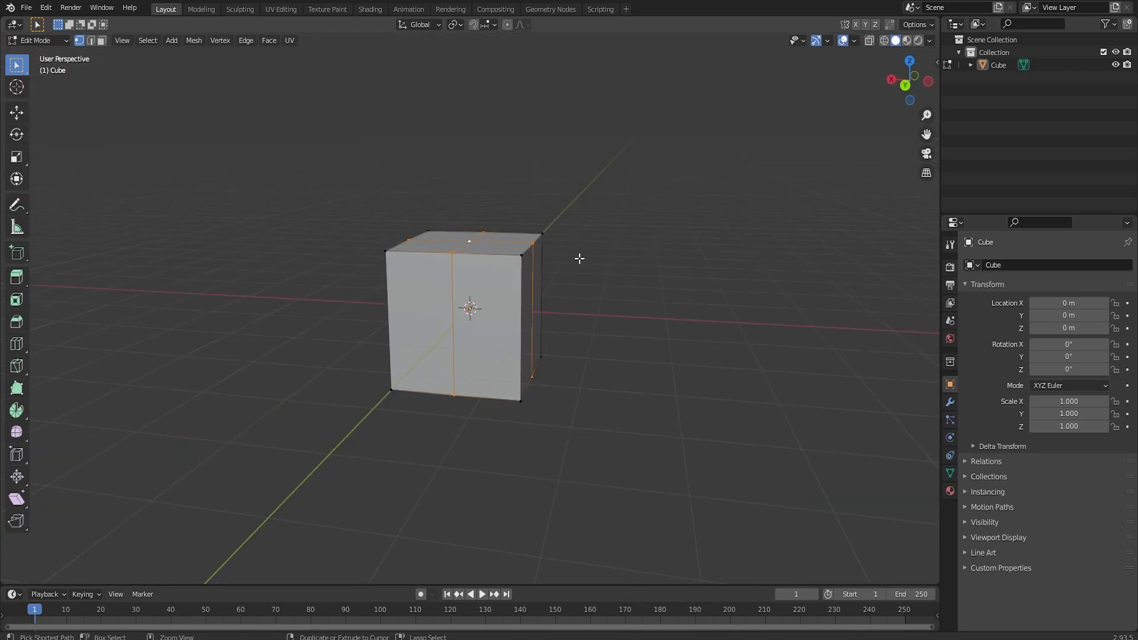
Delete all of the cube's faces so the mesh is empty.
key("a")
key("x")
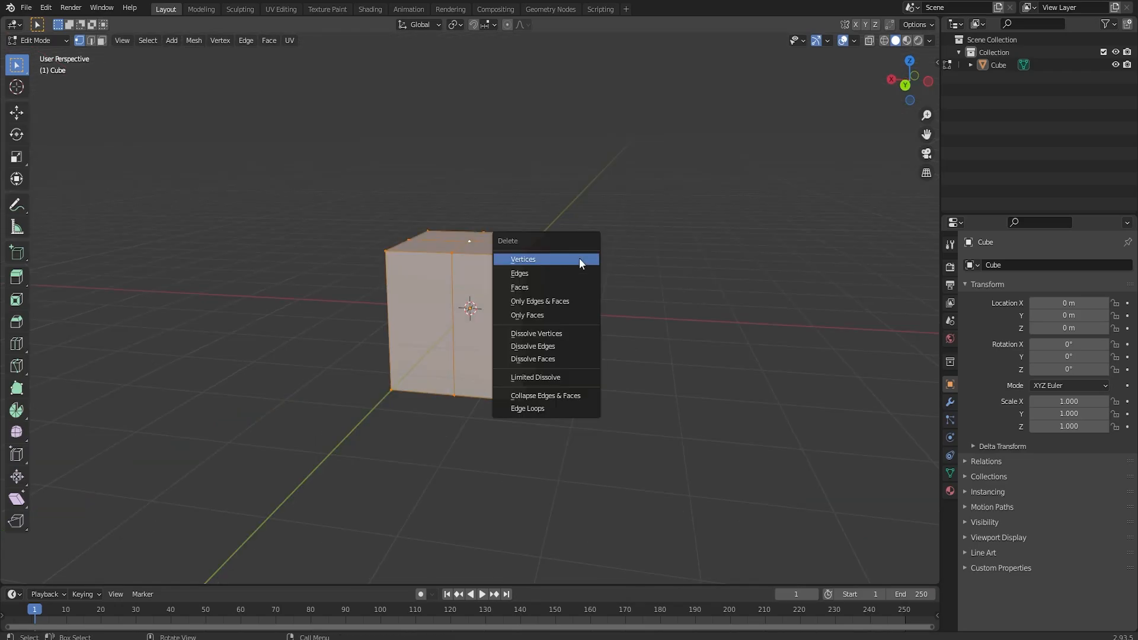
left_click(536, 301)
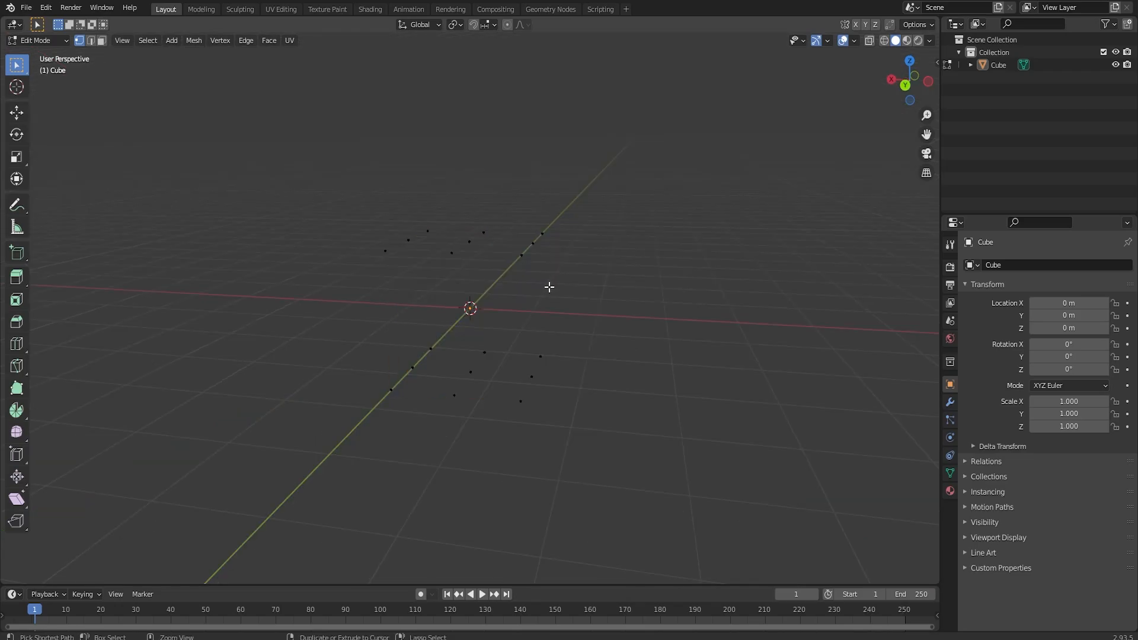
key("ctrl+z")
key("x")
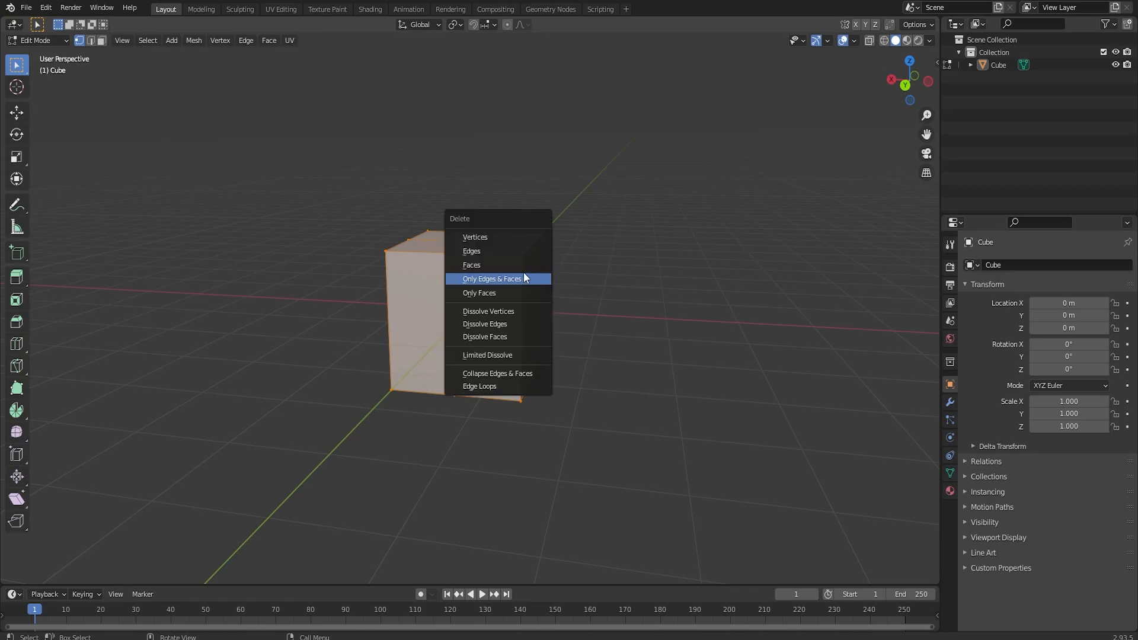
left_click(494, 264)
Add a cylinder mesh and set it to 8 vertices.
key("shift+a")
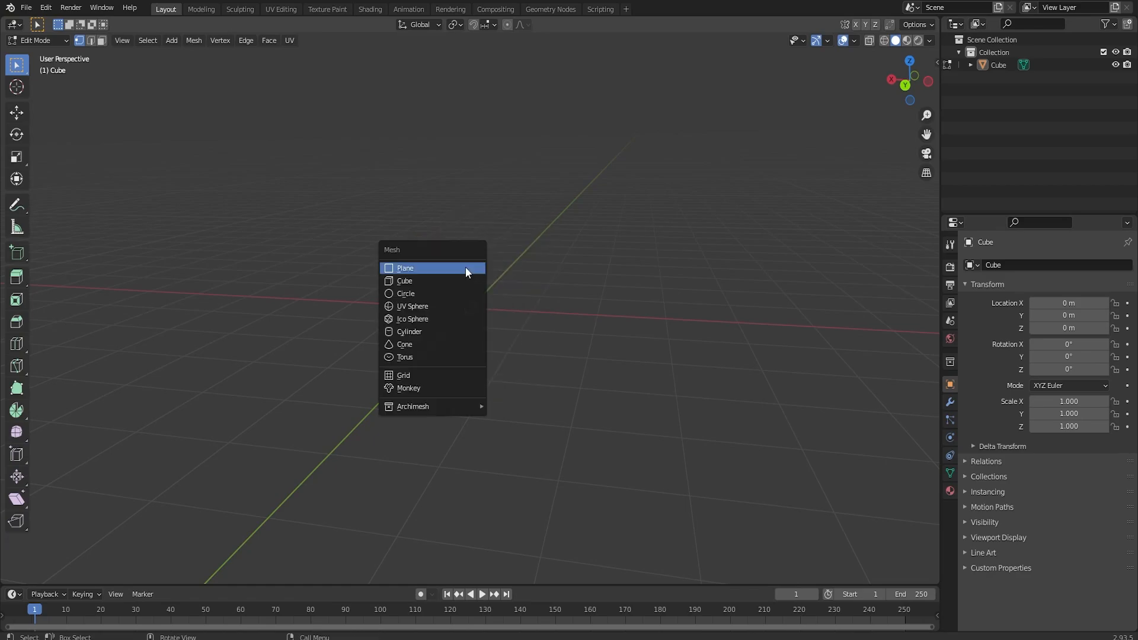
left_click(410, 333)
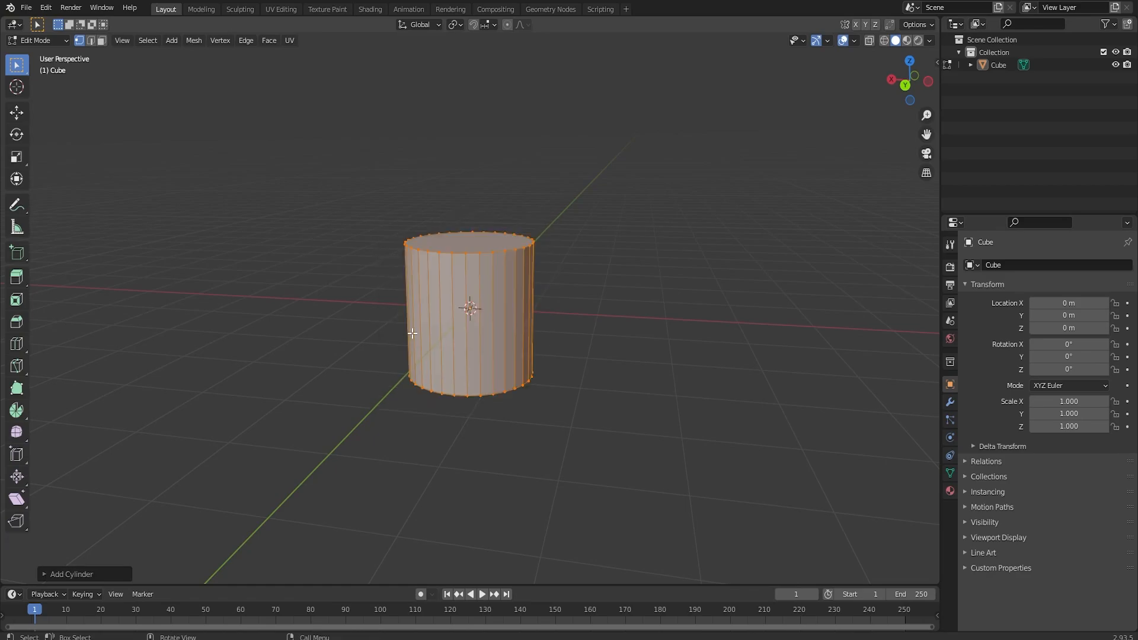
left_click(48, 573)
left_click(172, 422)
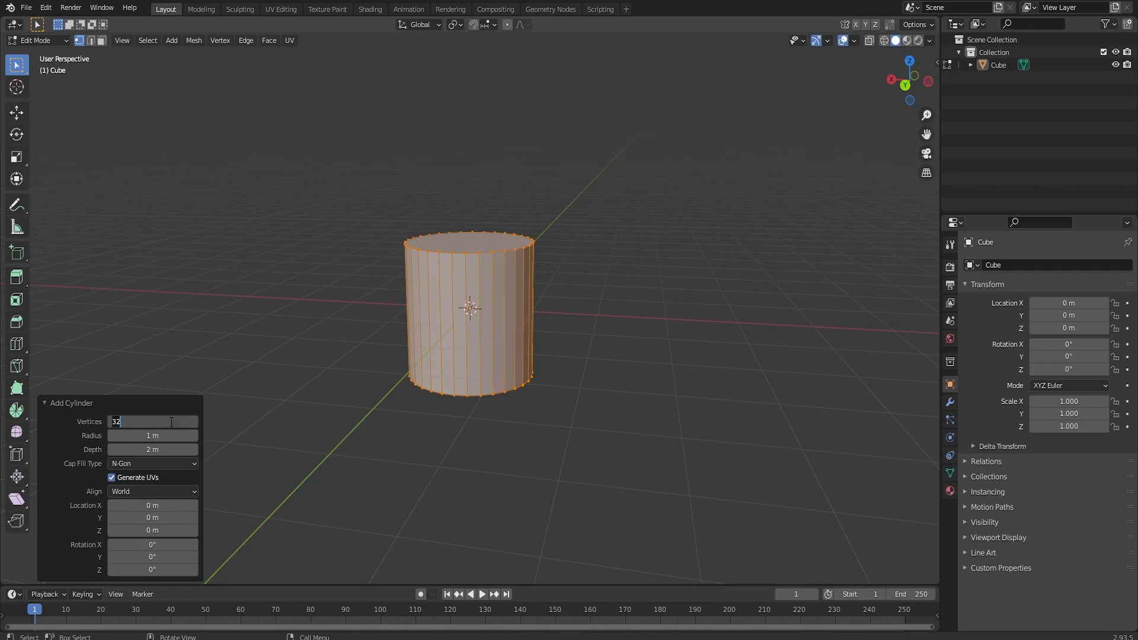
type("8")
key("Return")
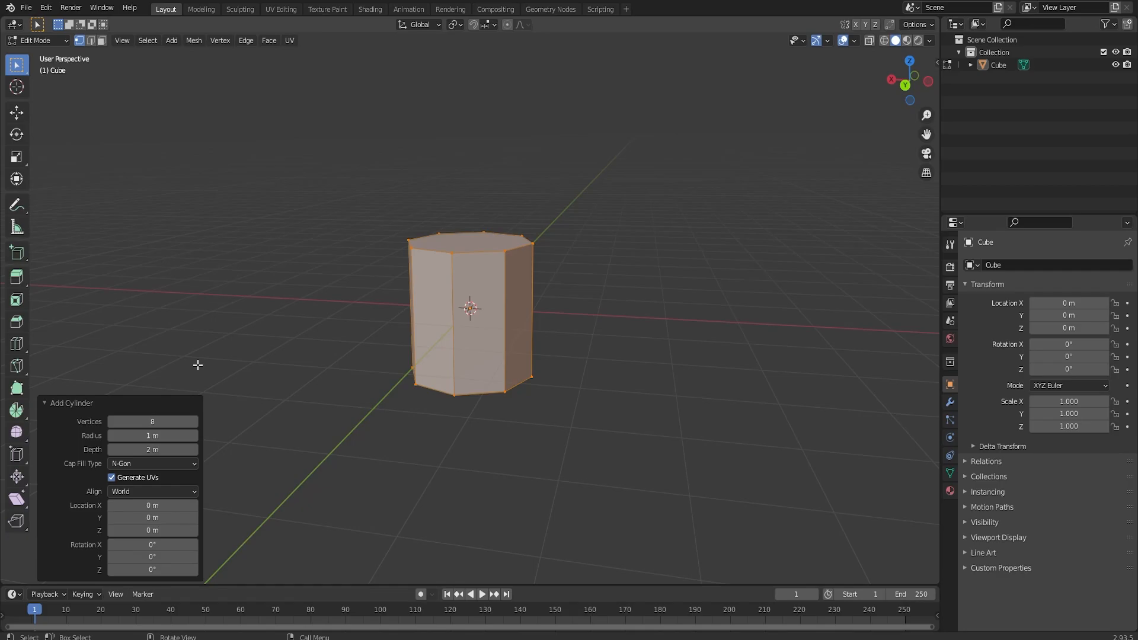
Move the cylinder's bottom face up 1 m along Z.
scroll(470, 309, "up", 1)
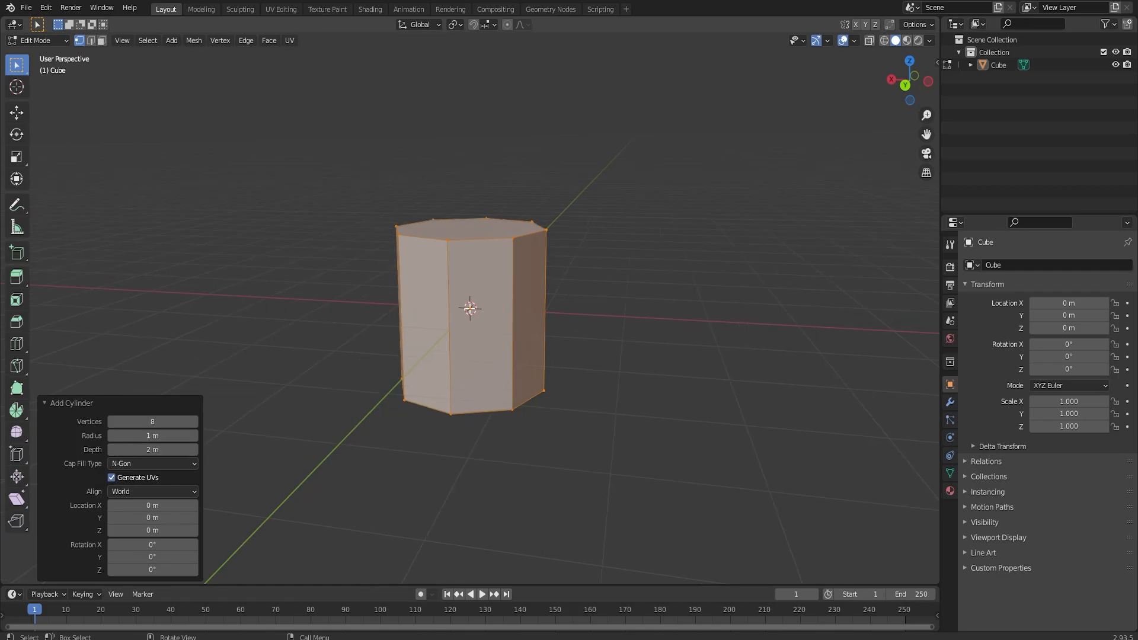
middle_click_drag(534, 279, 550, 208)
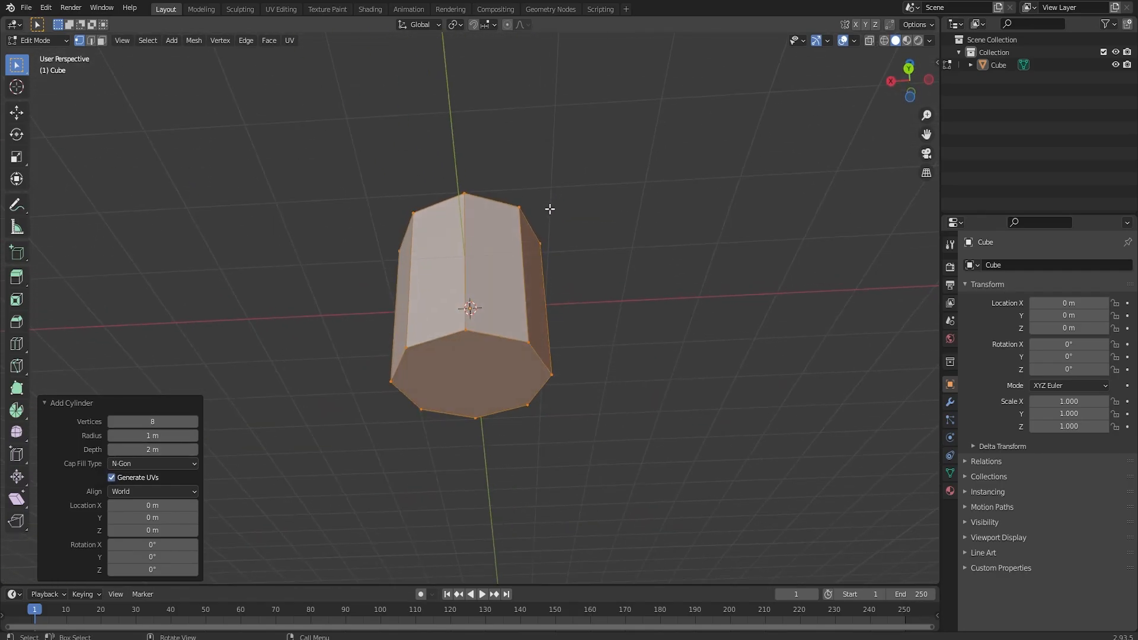
left_click(102, 40)
left_click(442, 372)
middle_click_drag(443, 371, 498, 365, "alt")
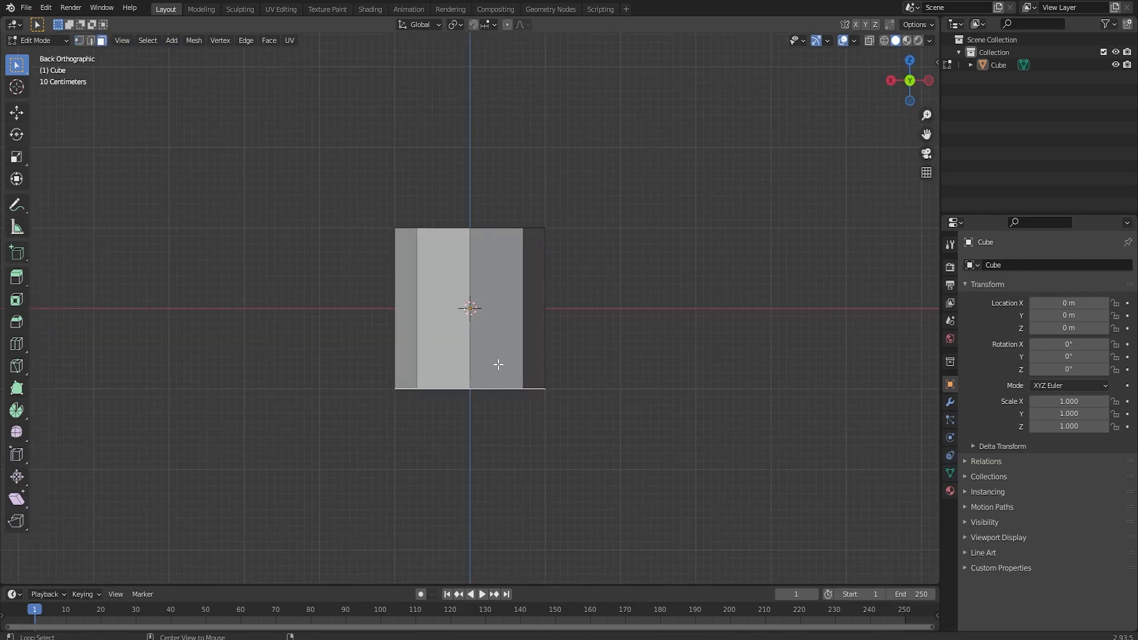
left_click(17, 112)
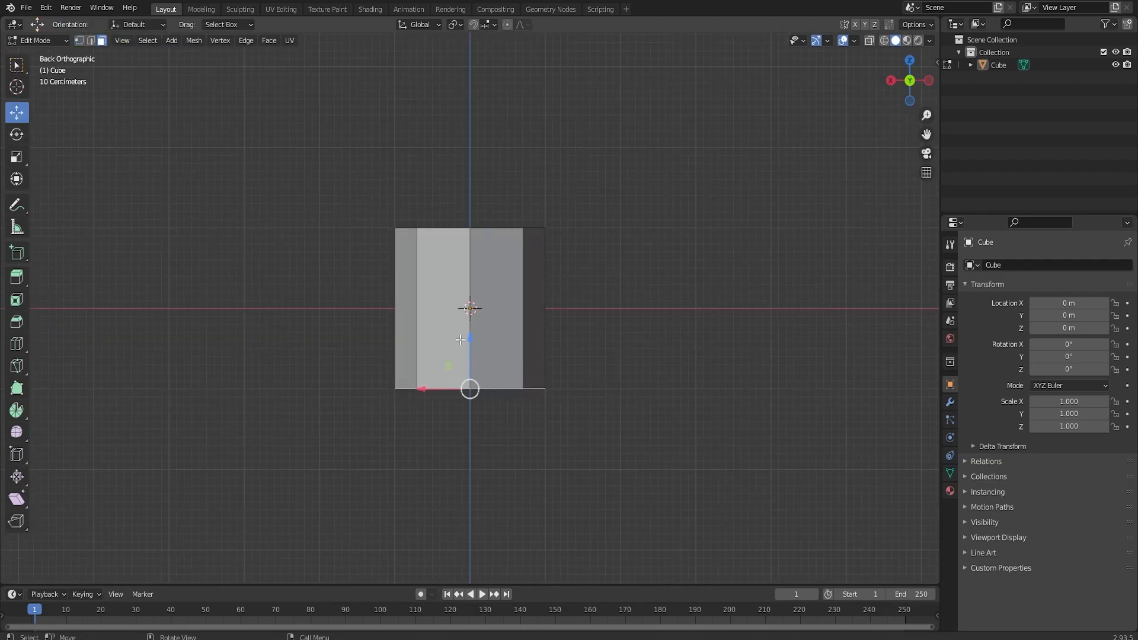
left_click_drag(471, 341, 474, 261)
middle_click_drag(624, 274, 592, 322)
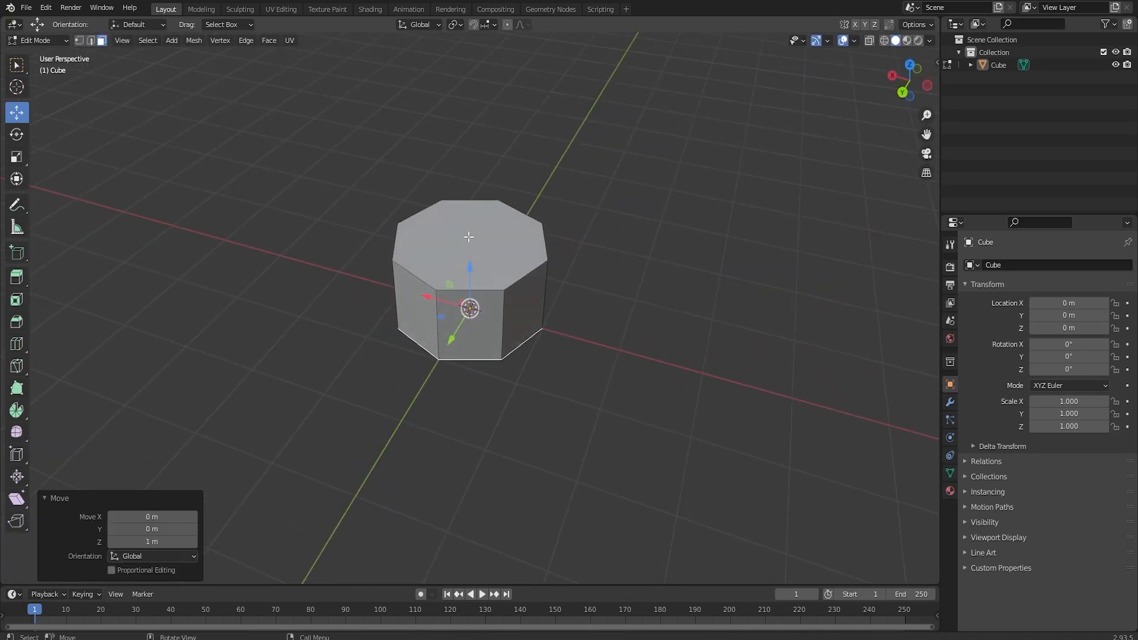
Bevel the cylinder's top face into a dome with 3 segments and a width of about 0.905 m.
left_click(471, 239)
key("ctrl+b")
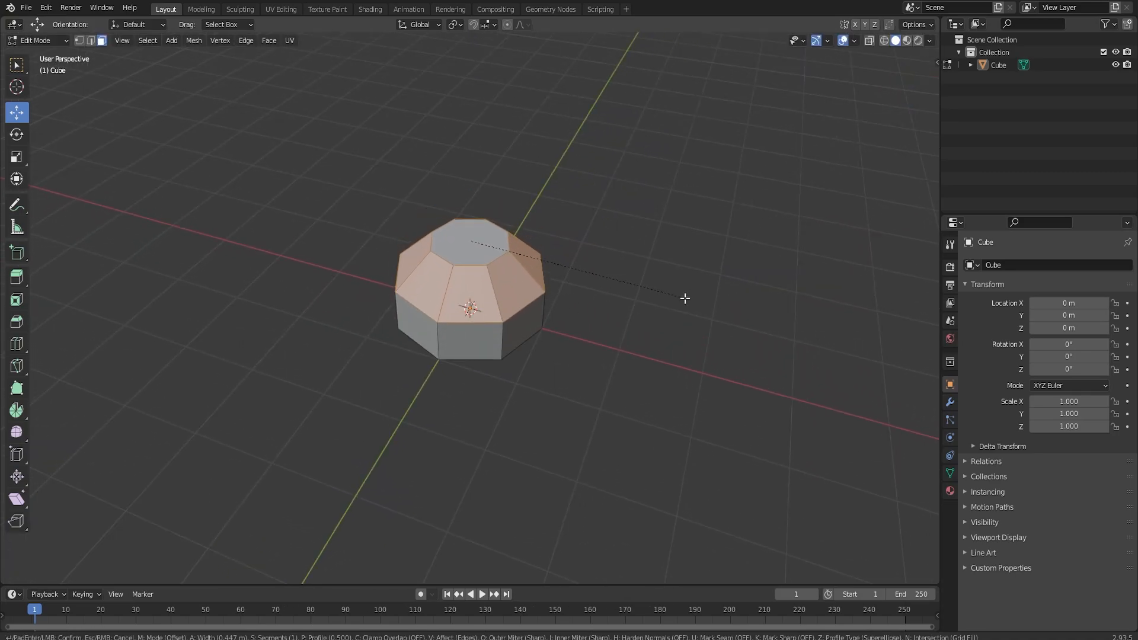
left_click(703, 304)
middle_click_drag(703, 304, 548, 288)
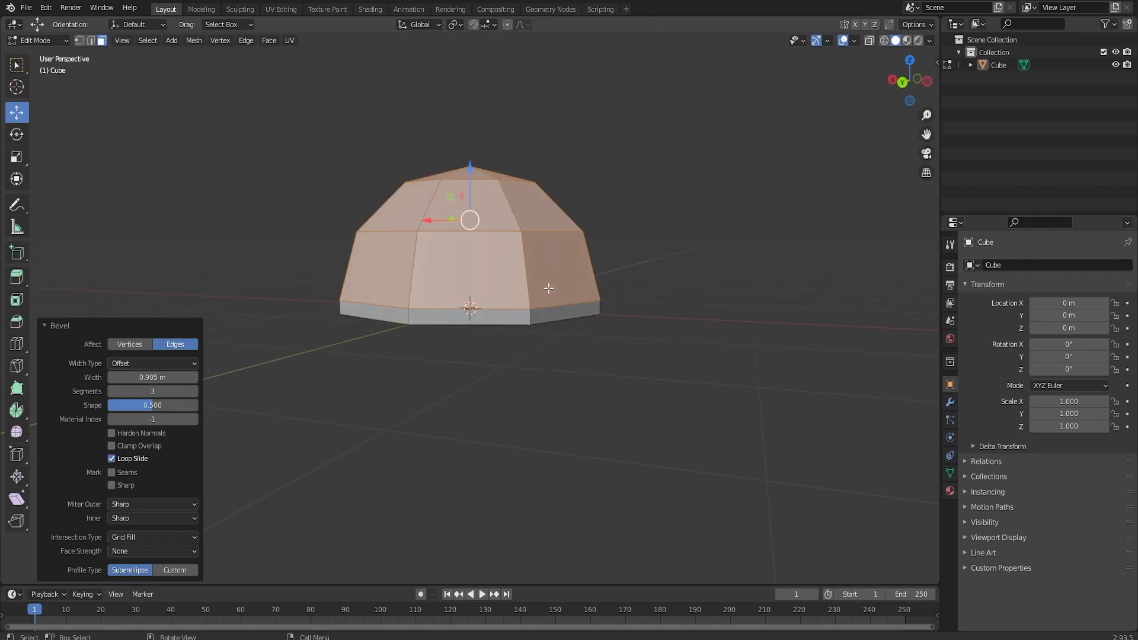
Add a centred vertical loop cut through the side faces on each of two opposite sides of the dome.
left_click(90, 40)
middle_click_drag(533, 284, 565, 348)
key("ctrl+r")
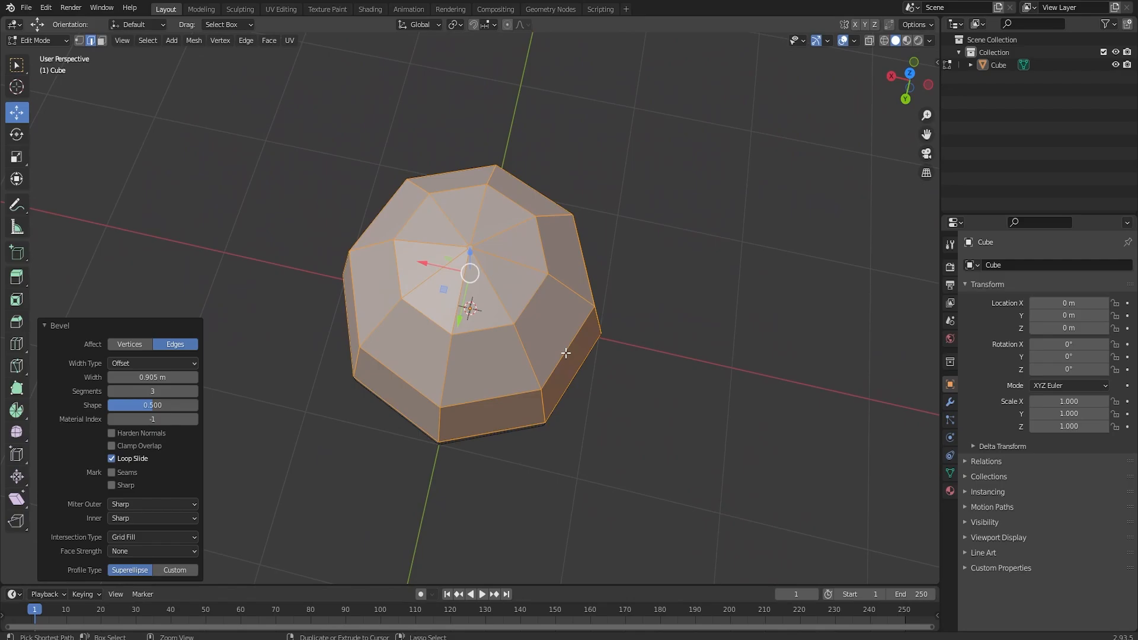
left_click(566, 352)
right_click(565, 352)
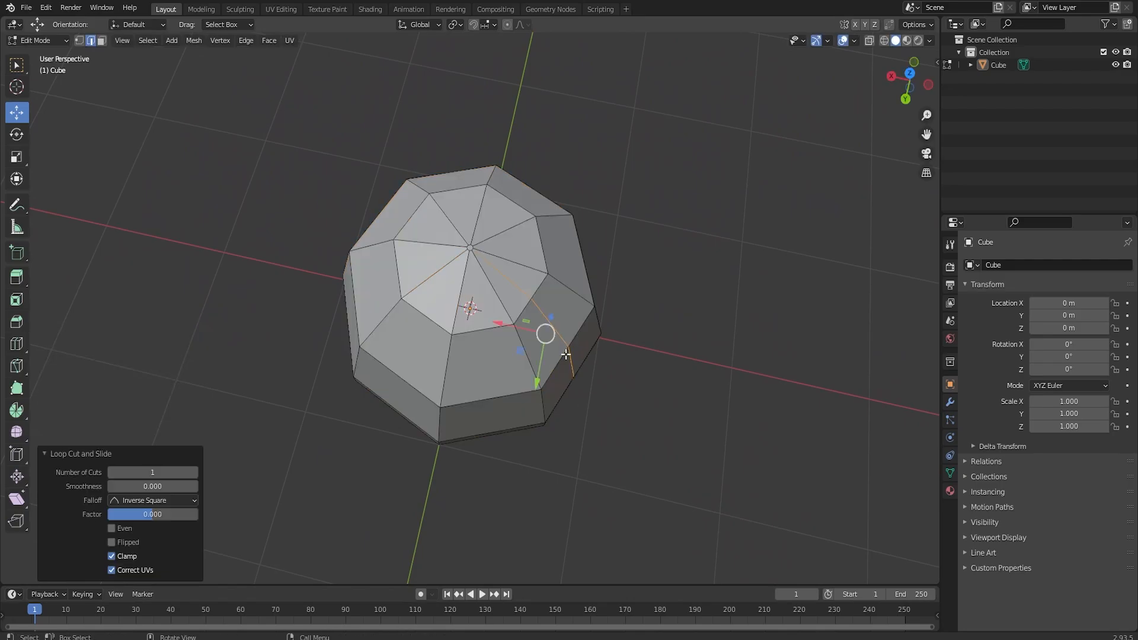
key("ctrl+r")
left_click(359, 305)
right_click(358, 305)
middle_click_drag(434, 323, 496, 251)
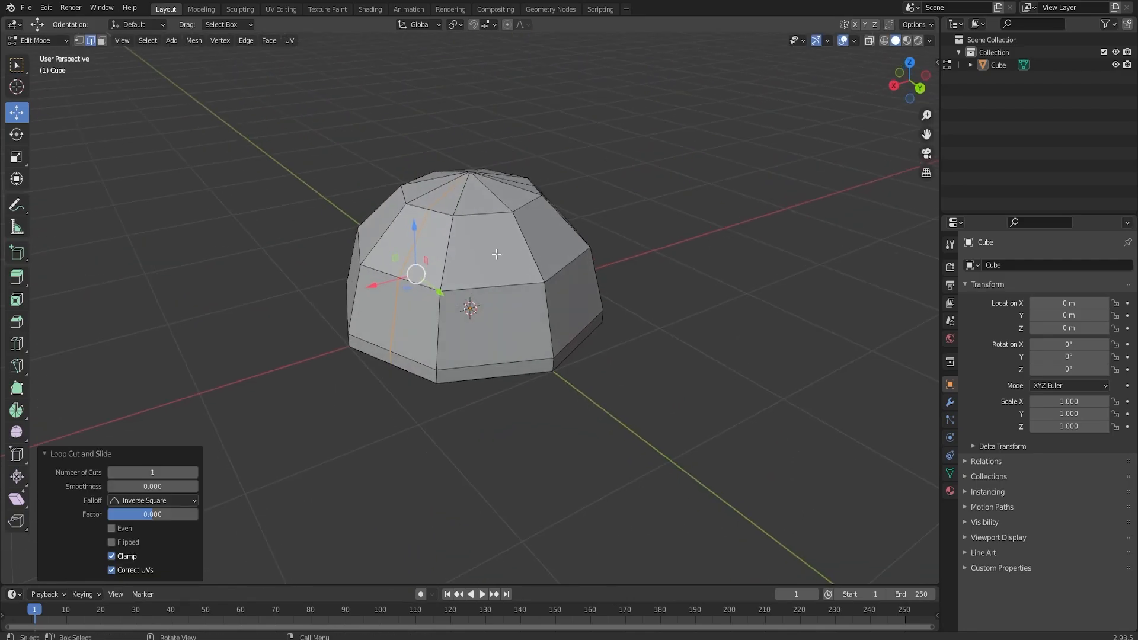
Extrude the lower rim faces between the two loop cuts outward about 0.16 m to form a partial brim.
left_click(102, 40)
left_click(402, 373)
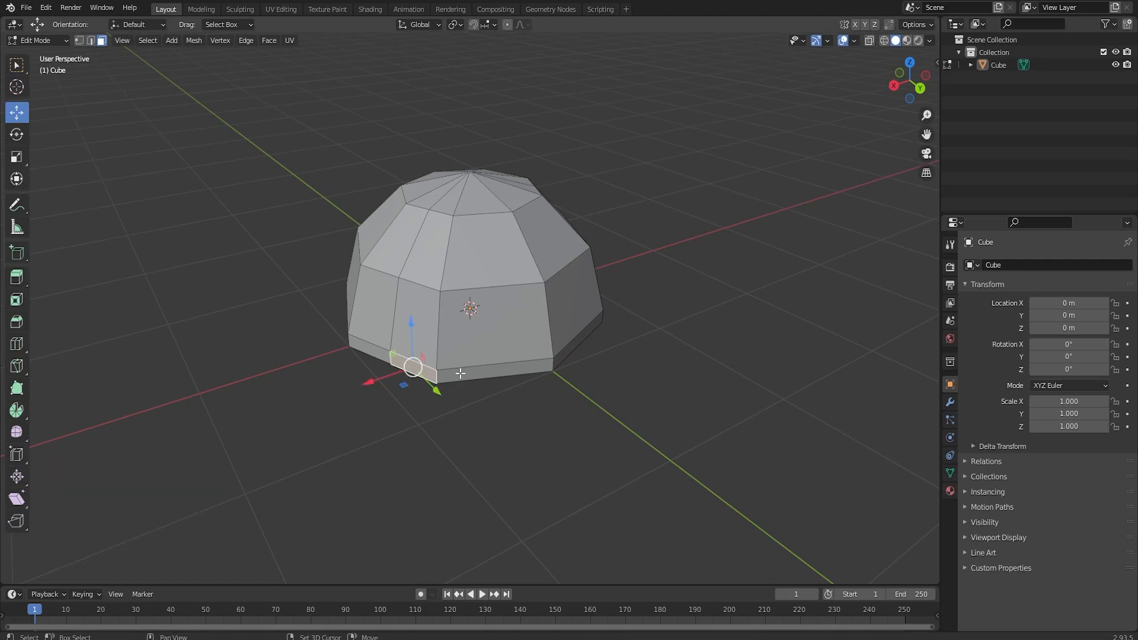
left_click(542, 367, "shift")
middle_click_drag(563, 350, 480, 356)
left_click(467, 358, "shift")
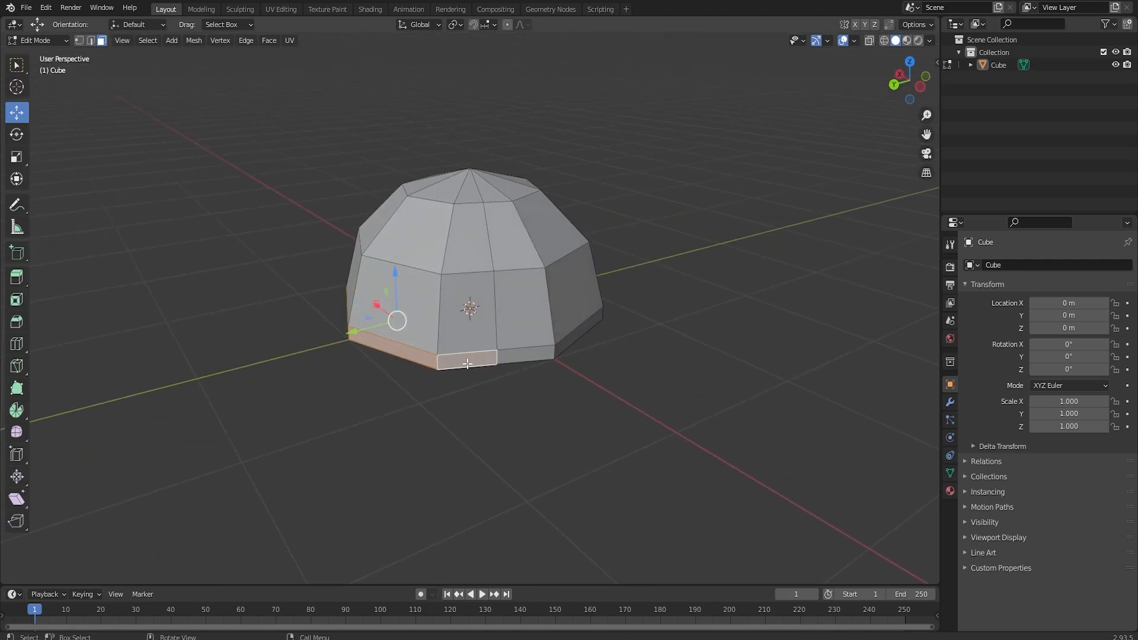
key("alt+e")
left_click(467, 357)
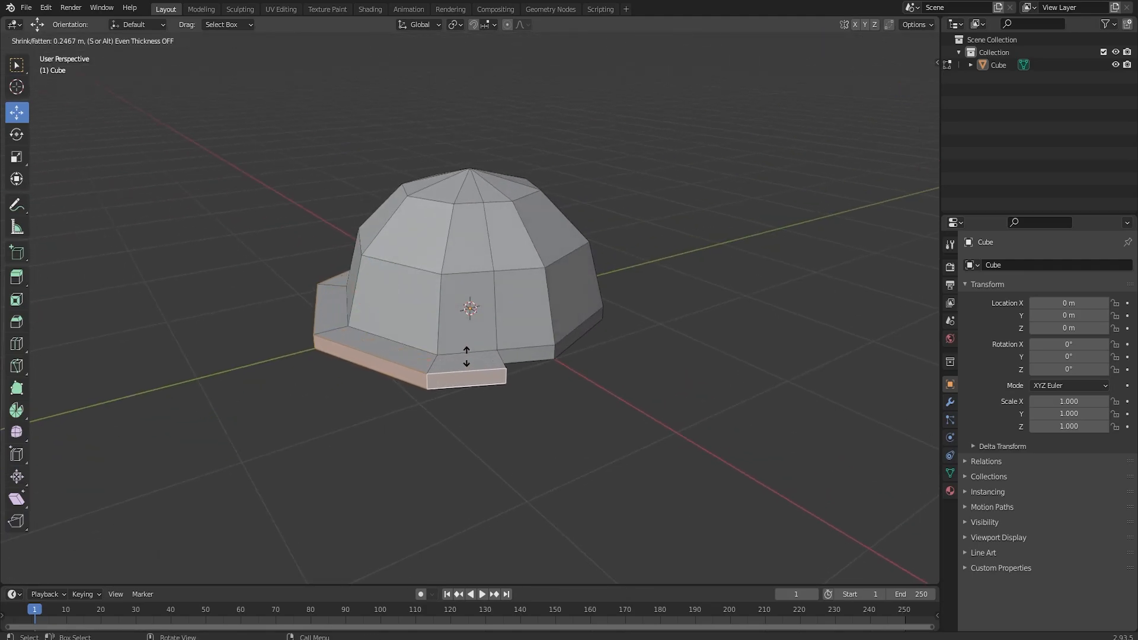
left_click(468, 357)
Inset the dome's bottom face by about 0.044 m.
middle_click_drag(468, 359, 500, 287)
scroll(487, 380, "up", 3)
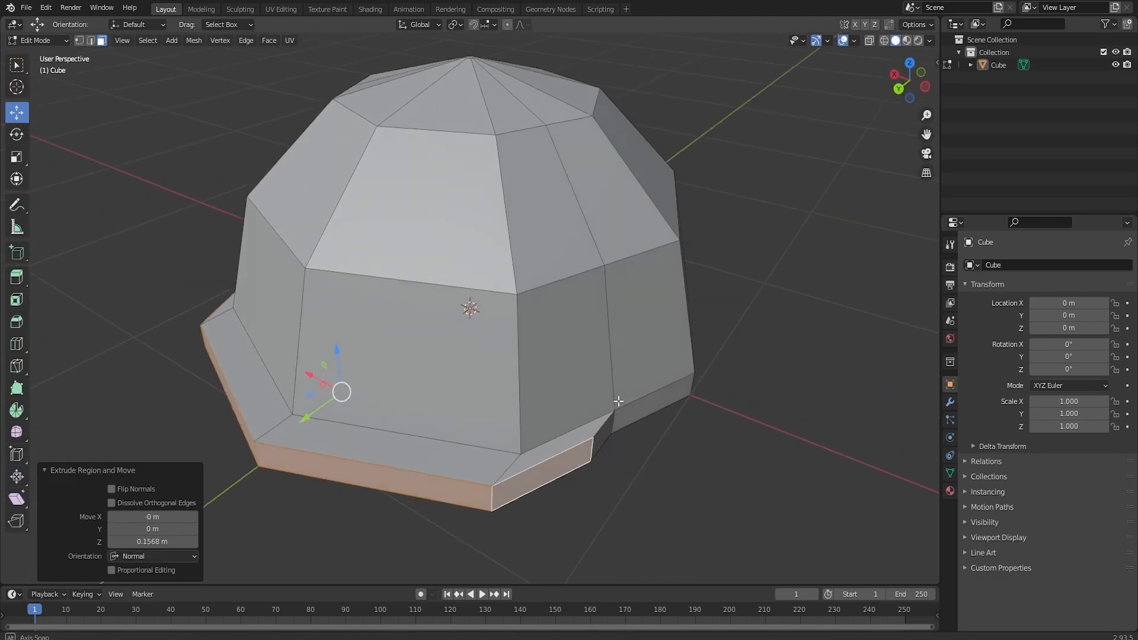
middle_click_drag(617, 400, 591, 396)
key("Tab")
middle_click_drag(513, 473, 644, 321)
key("Tab")
left_click(510, 253)
key("i")
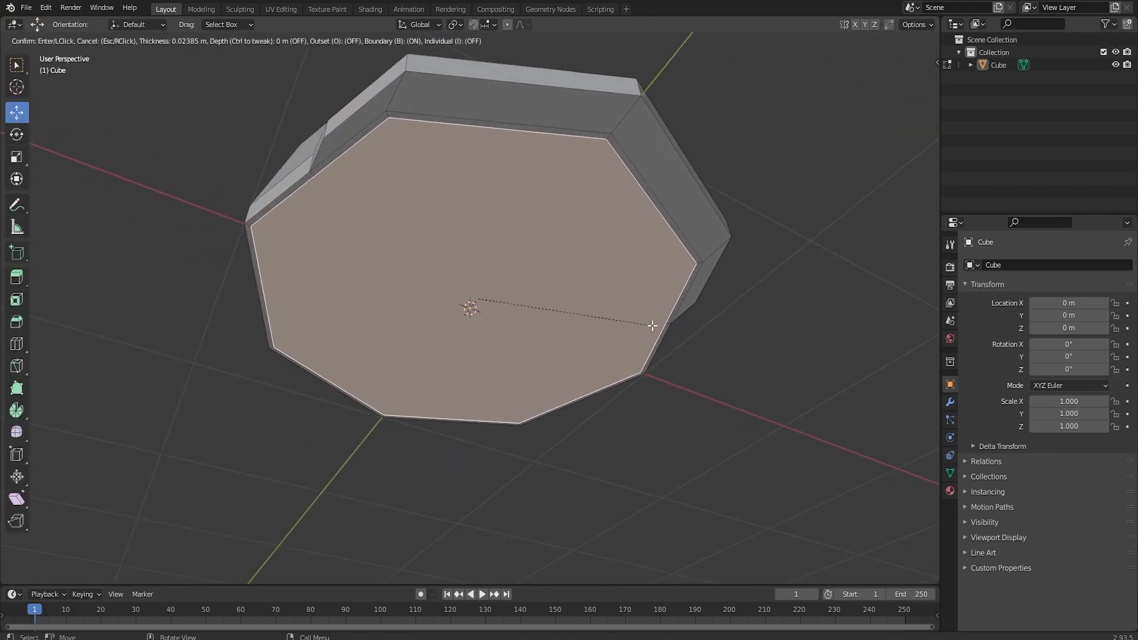
left_click(612, 342)
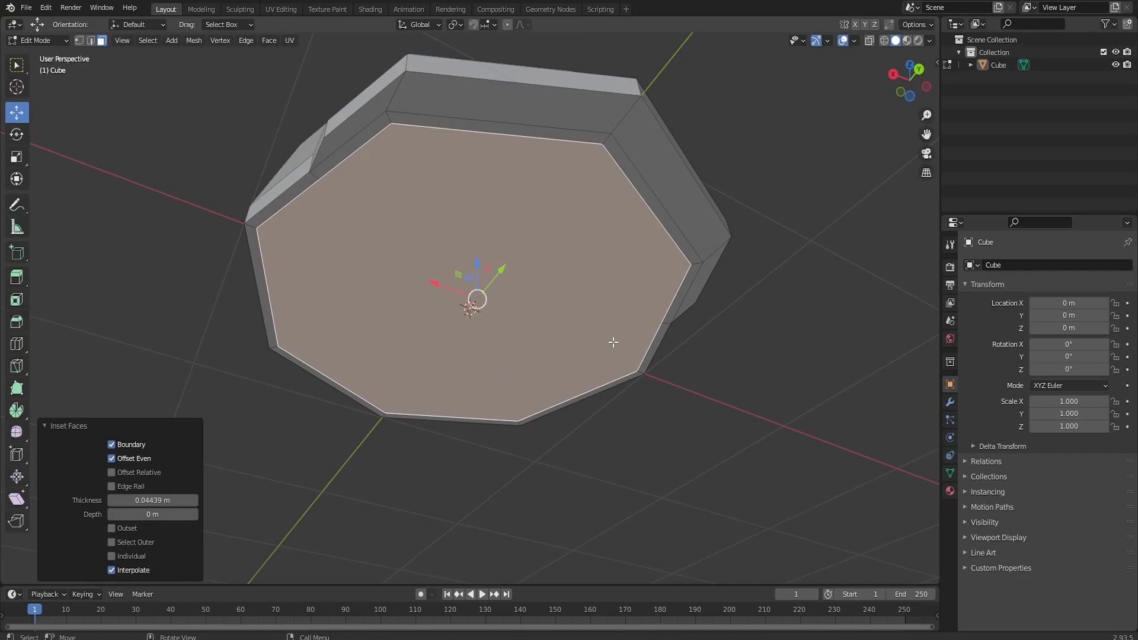
Extrude the inset bottom face about 0.112 m into the dome and delete it to open the underside.
key("e")
left_click(604, 321)
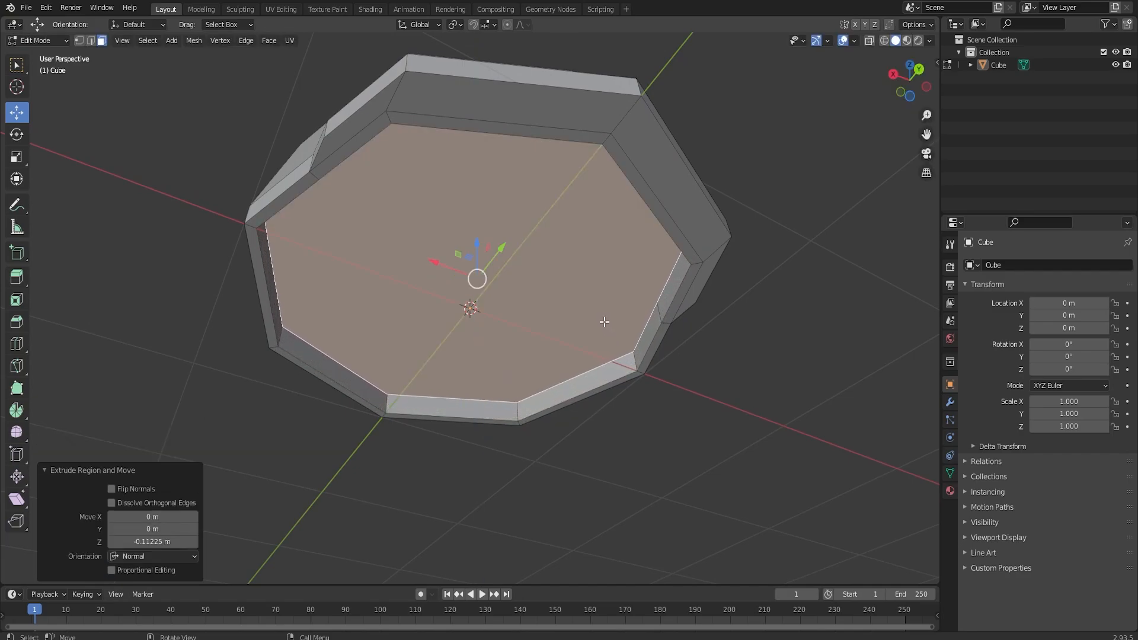
key("x")
left_click(604, 323)
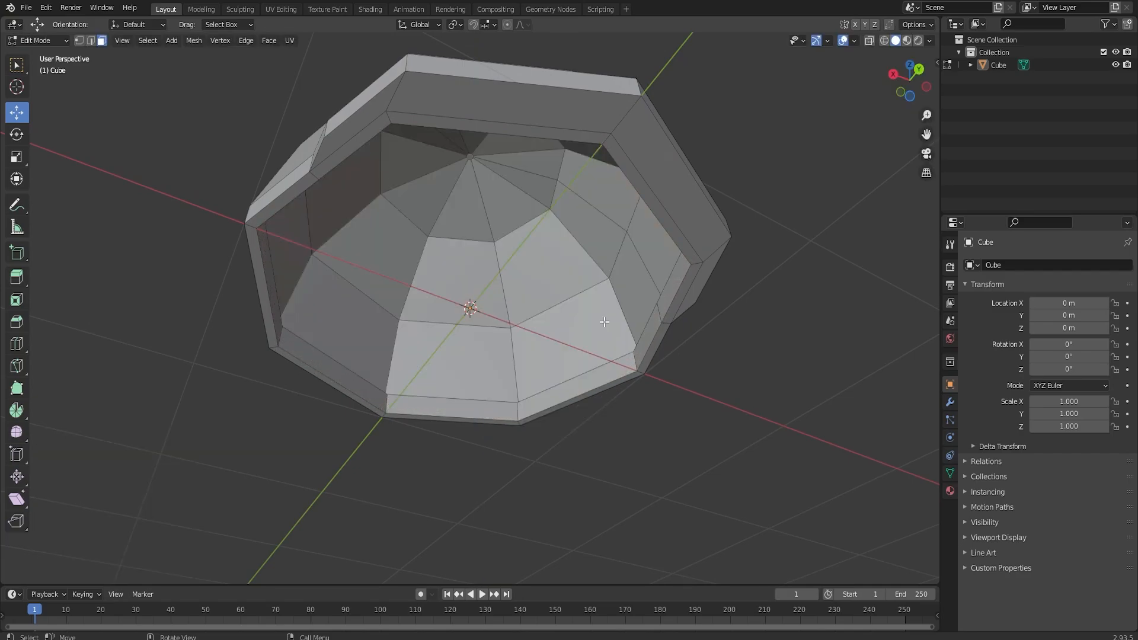
middle_click_drag(568, 258, 515, 324)
scroll(515, 324, "down", 2)
Shade the dome smooth in Object Mode and enable Auto Smooth for its normals.
key("Tab")
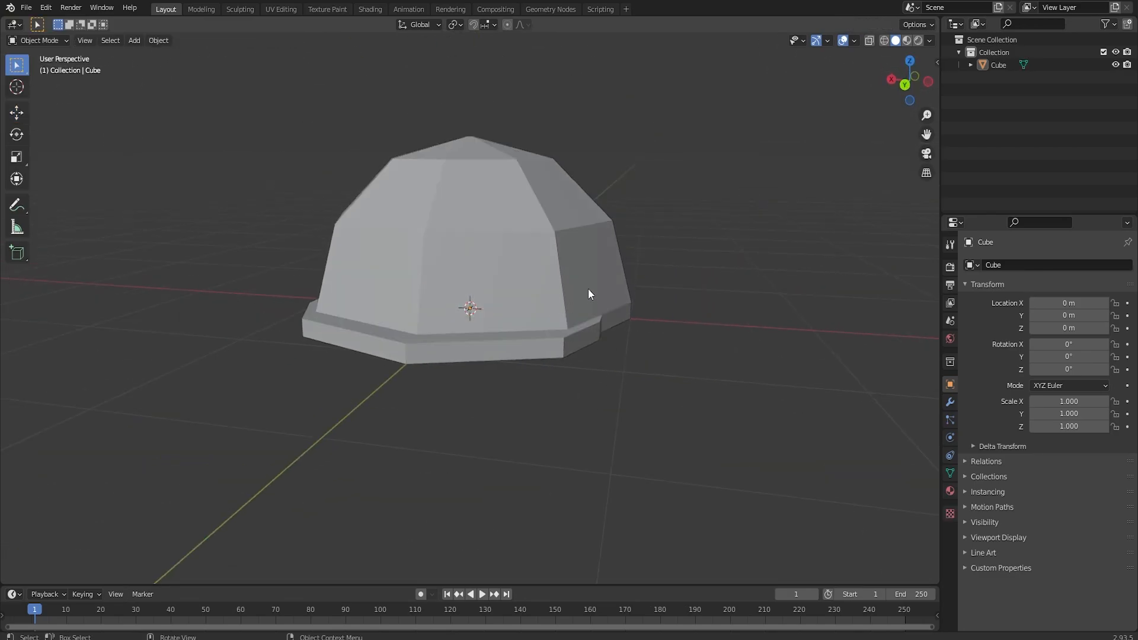
middle_click_drag(587, 289, 509, 315)
right_click(499, 283)
left_click(499, 283)
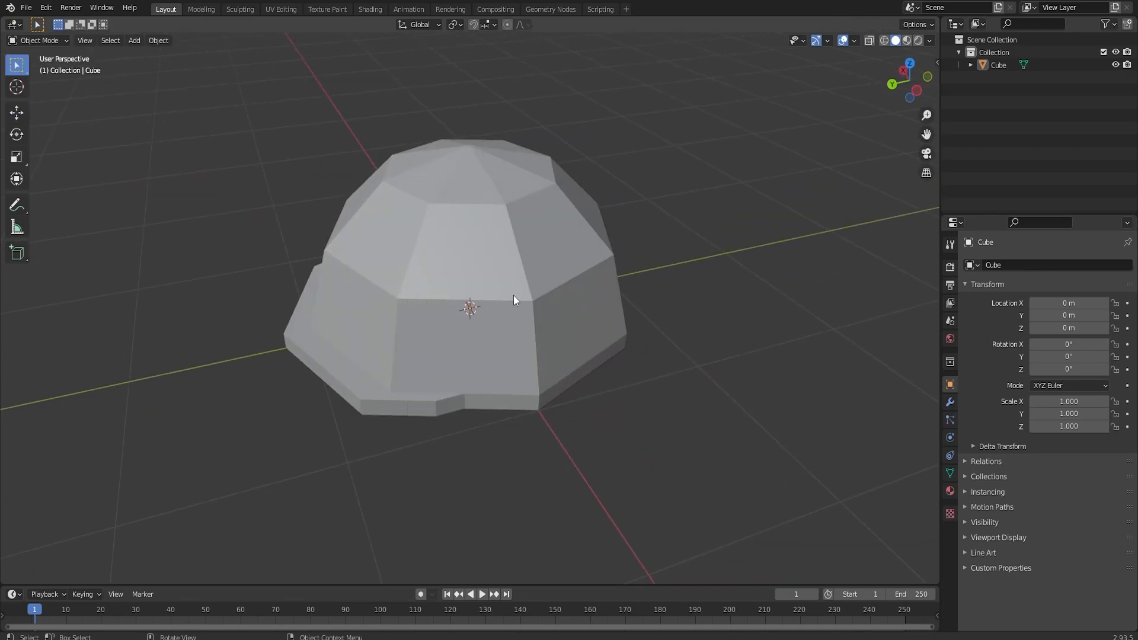
left_click(546, 315)
left_click(949, 472)
left_click(965, 482)
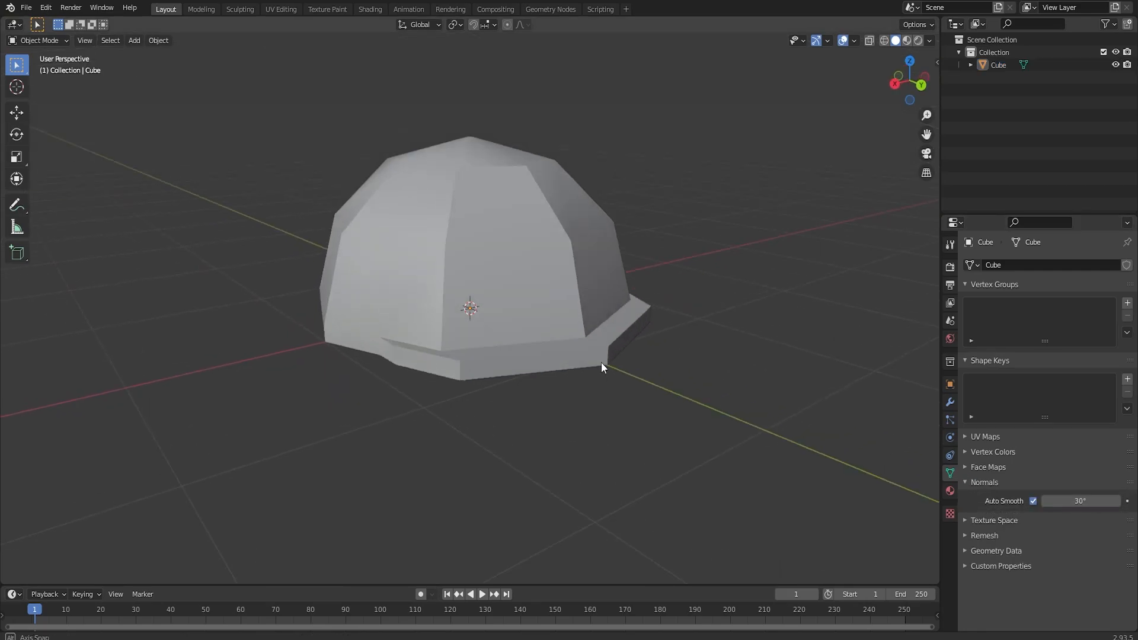
Add an eight-sided cylinder of 1 m radius and 2 m depth and scale it to about 0.337.
middle_click_drag(601, 361, 523, 378)
key("shift+a")
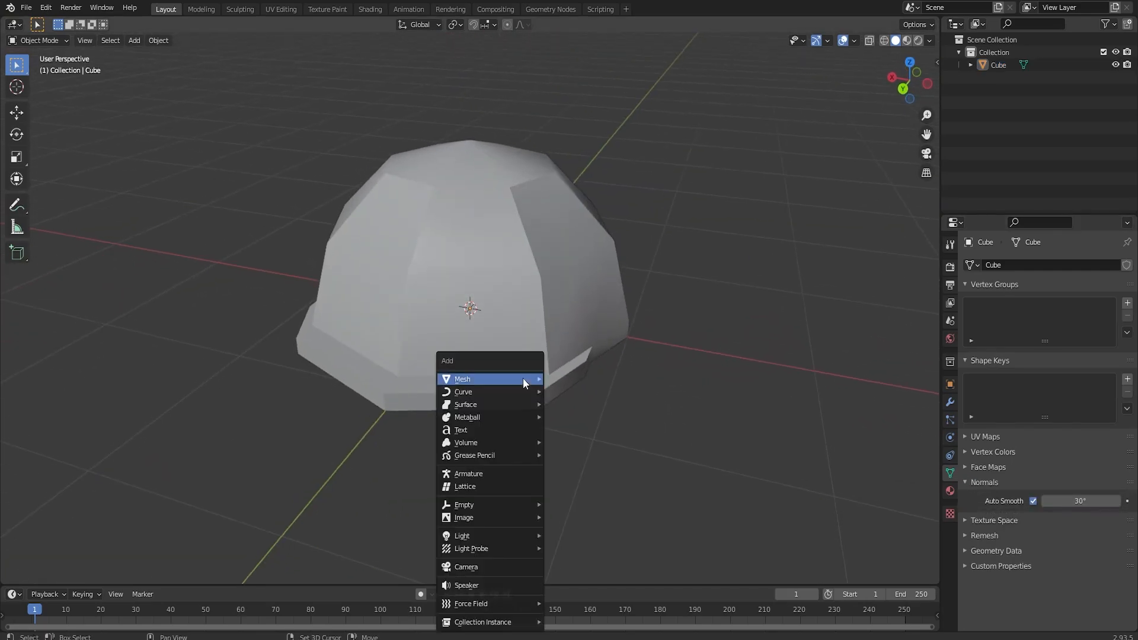
mouse_move(522, 378)
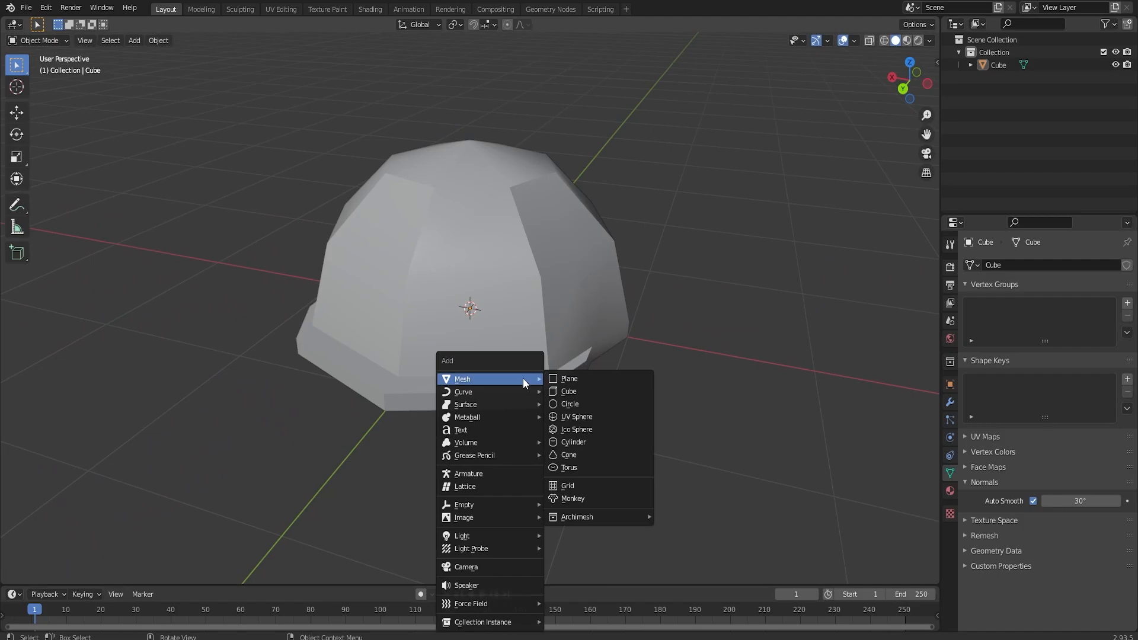
left_click(587, 442)
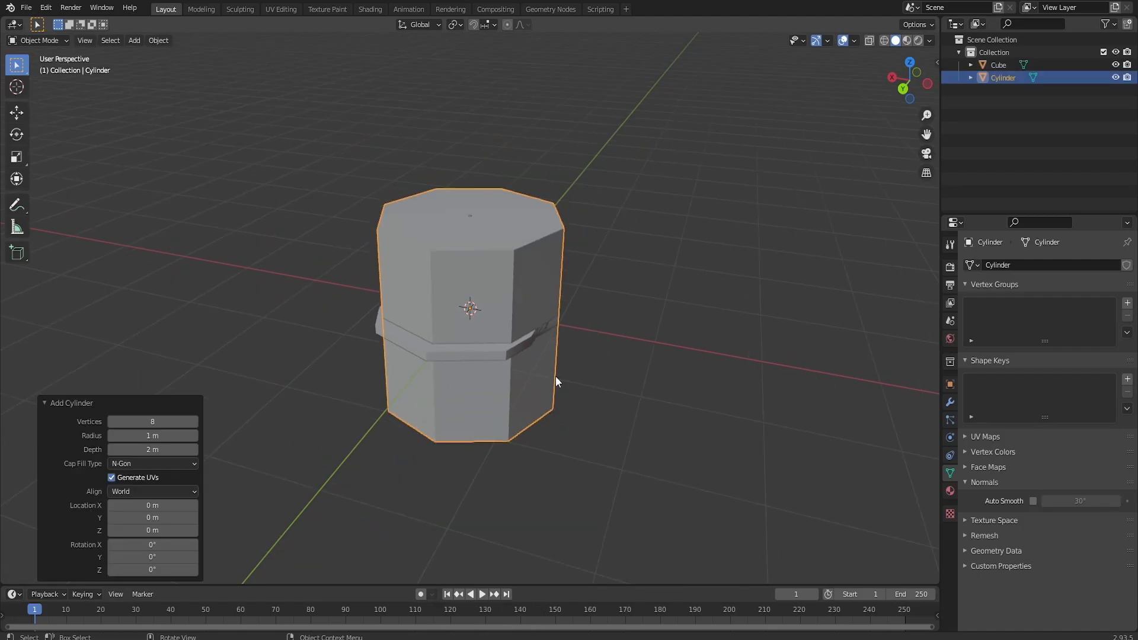
key("s")
left_click(548, 344)
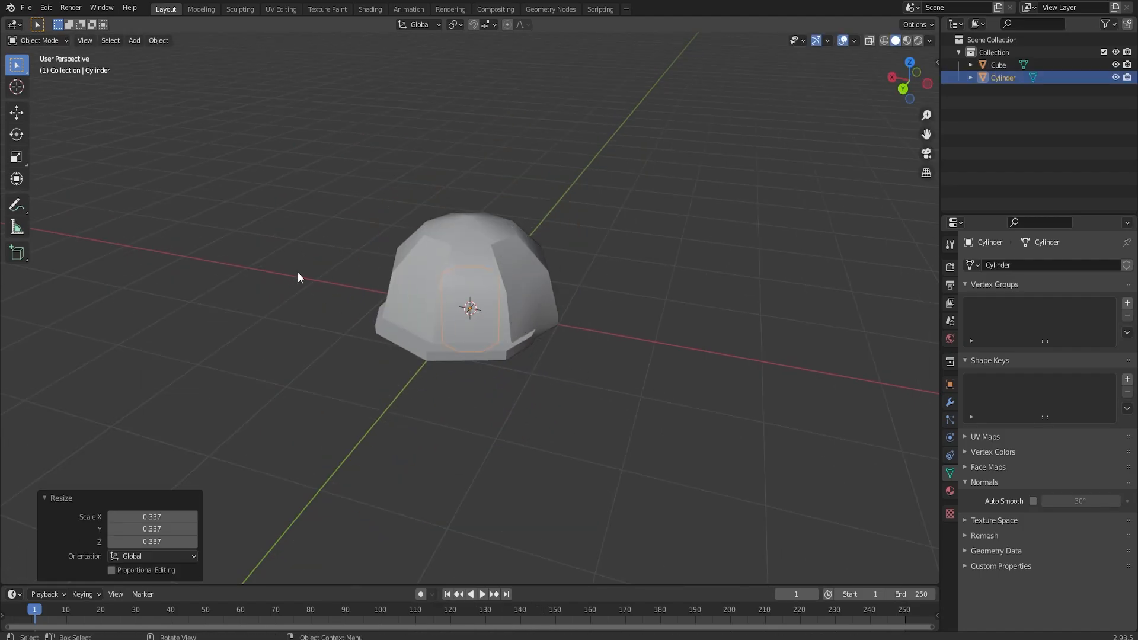
Move the small cylinder beside the dome's lower edge, raised about 0.105 m, and shrink it further.
left_click(17, 113)
left_click_drag(446, 297, 545, 312)
key("ctrl+KP_1")
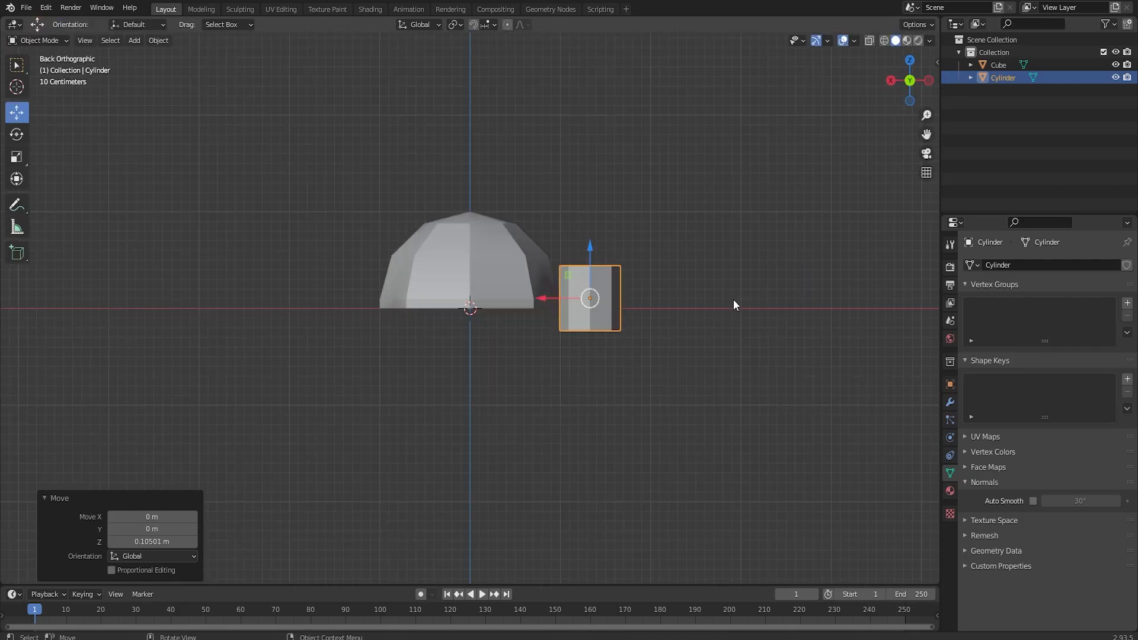
key("s")
left_click(760, 317)
left_click_drag(578, 290, 559, 297)
key("s")
left_click(736, 313)
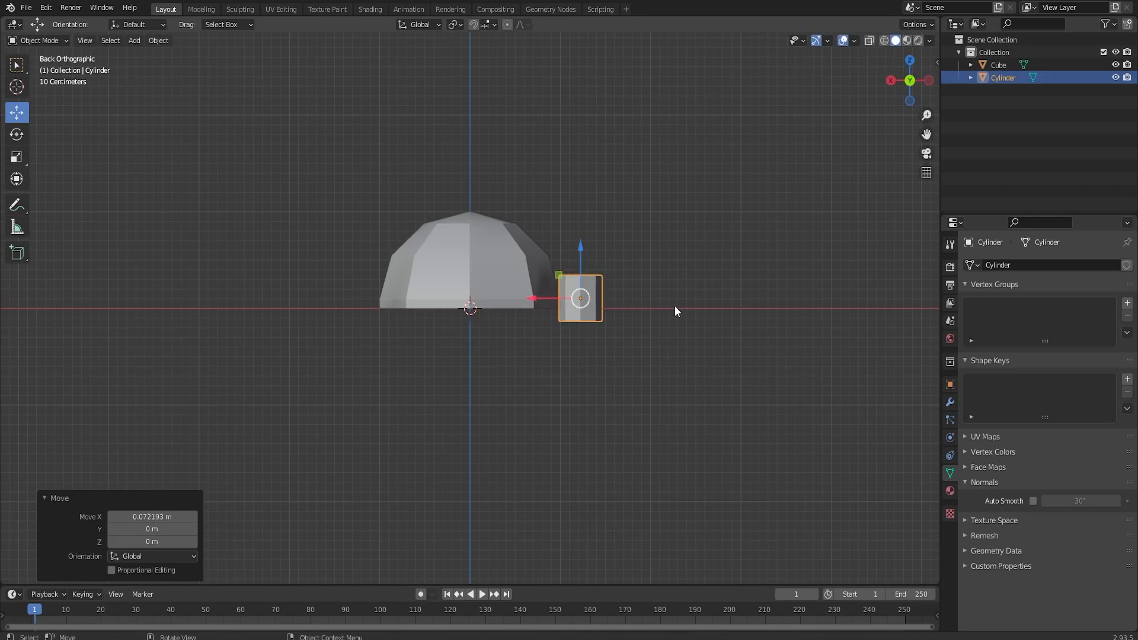
Stretch the small cylinder along Z by a factor of about 1.779.
key("s")
key("z")
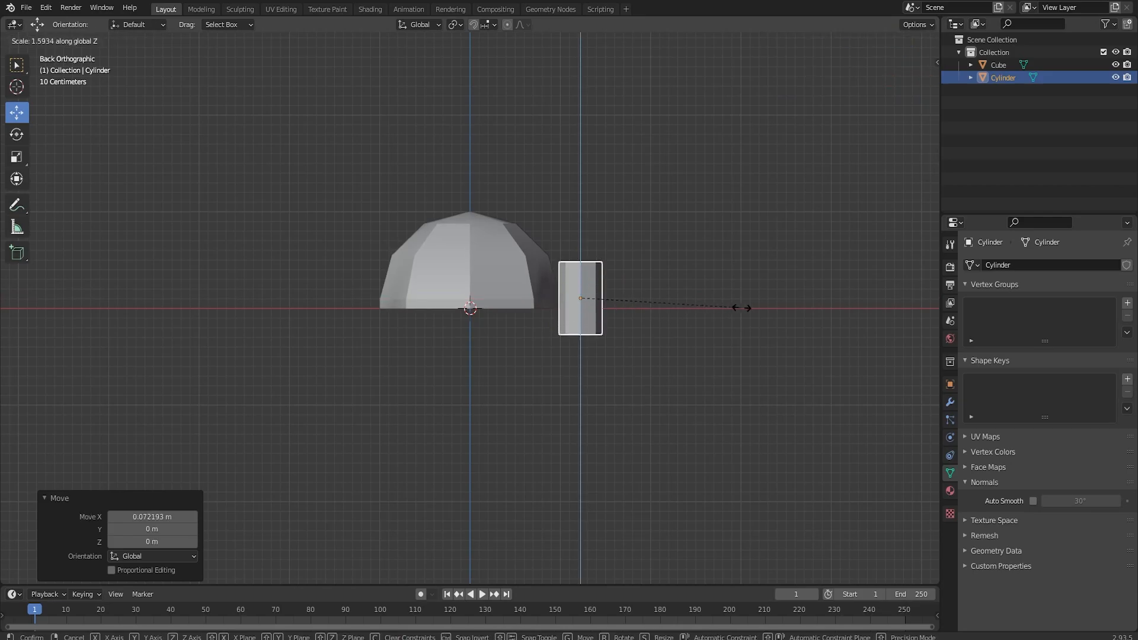
left_click(759, 305)
Extrude the cylinder's top face about 0.018 m, scale it to about 0.934 and extrude it again about 0.034 m.
middle_click_drag(650, 274, 577, 358)
scroll(628, 302, "up", 4)
key("Tab")
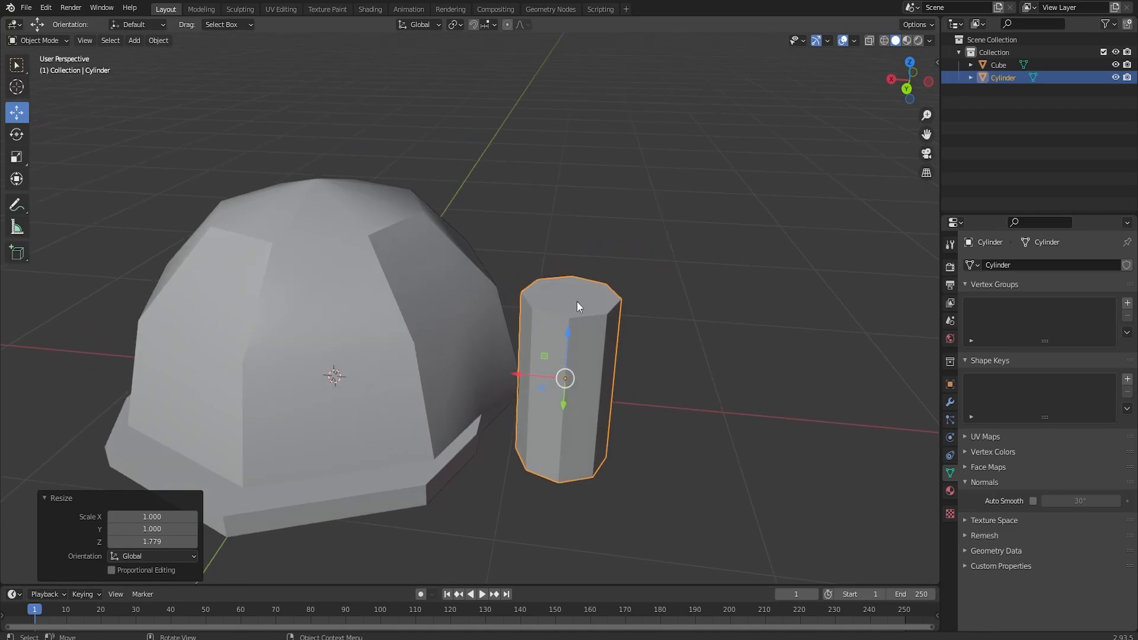
key("3")
left_click(577, 300)
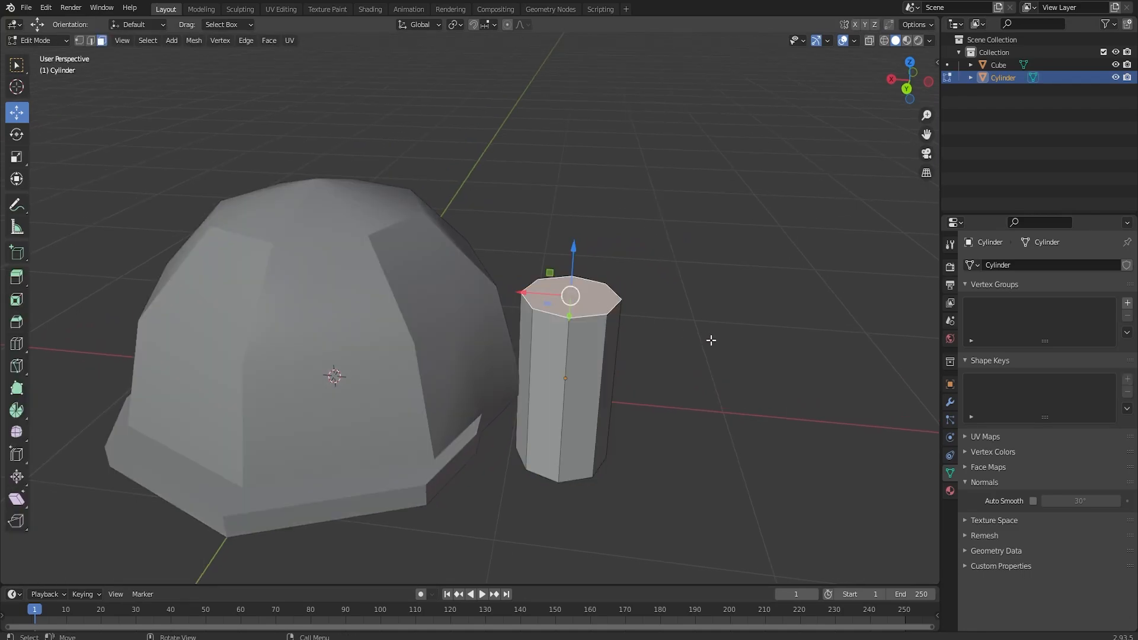
key("e")
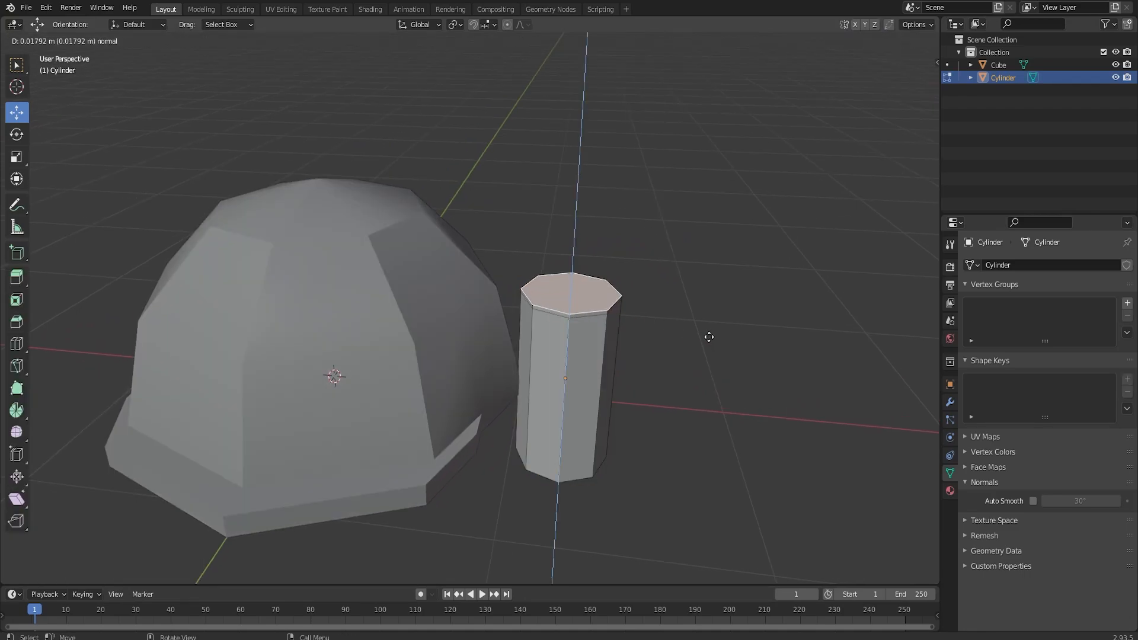
left_click(707, 336)
key("s")
left_click(749, 348)
key("e")
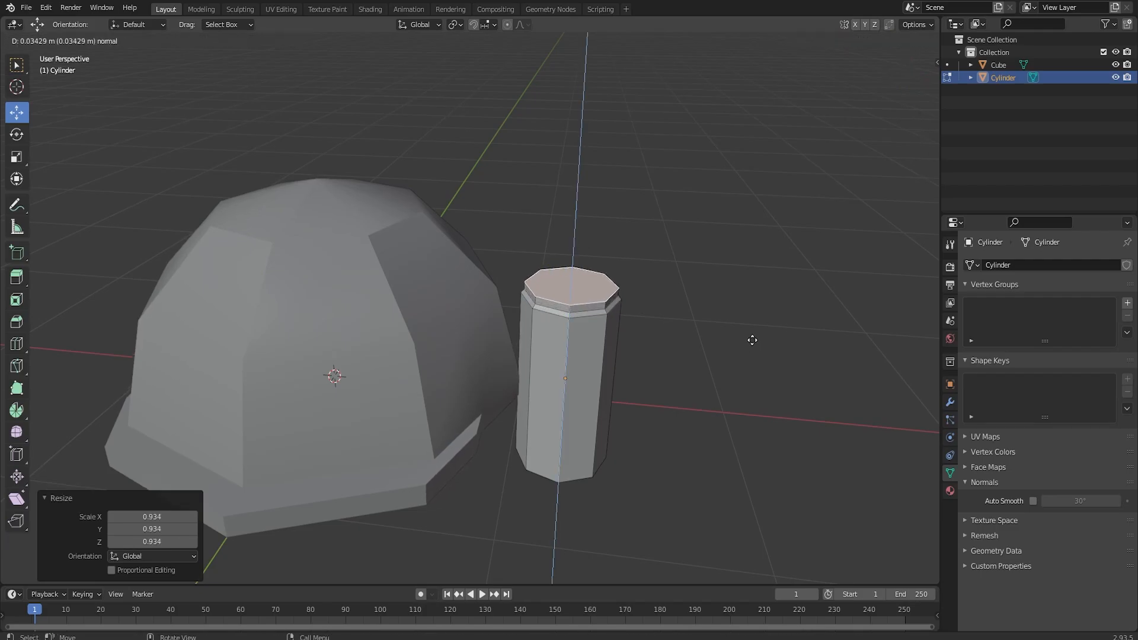
left_click(752, 340)
Lower the cylinder's stepped top slightly and form a narrower recess inside its rim.
key("i")
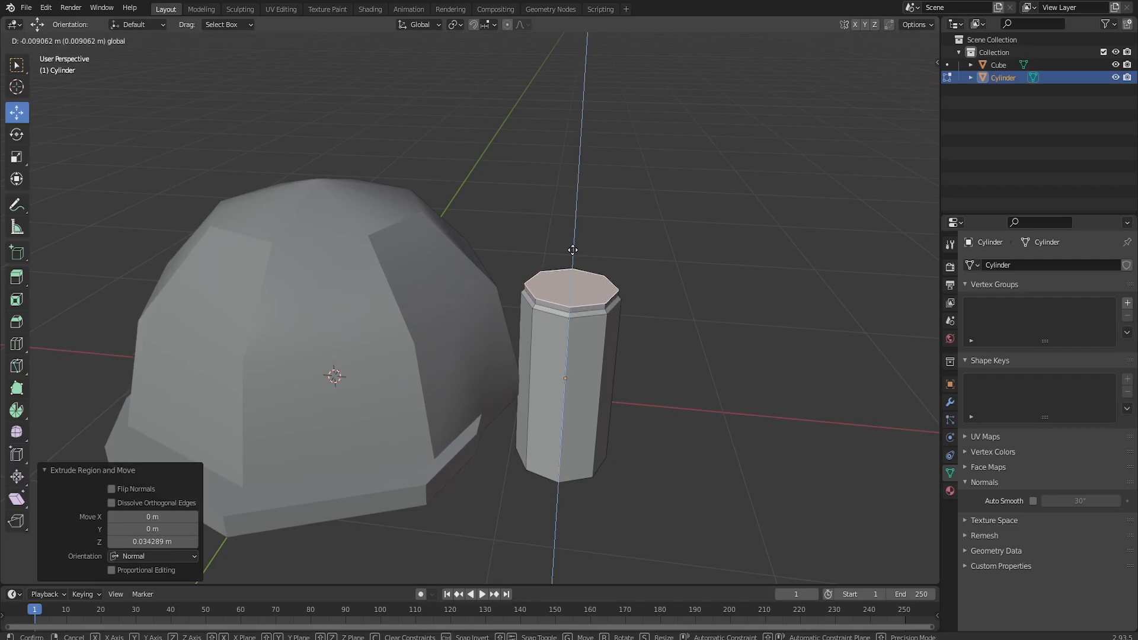
left_click(574, 253)
left_click_drag(574, 253, 574, 258)
key("s")
left_click(729, 303)
Shorten the cylinder by raising its bottom face about 0.16 m.
middle_click_drag(646, 312, 630, 193)
left_click(532, 339)
middle_click_drag(621, 313, 553, 412)
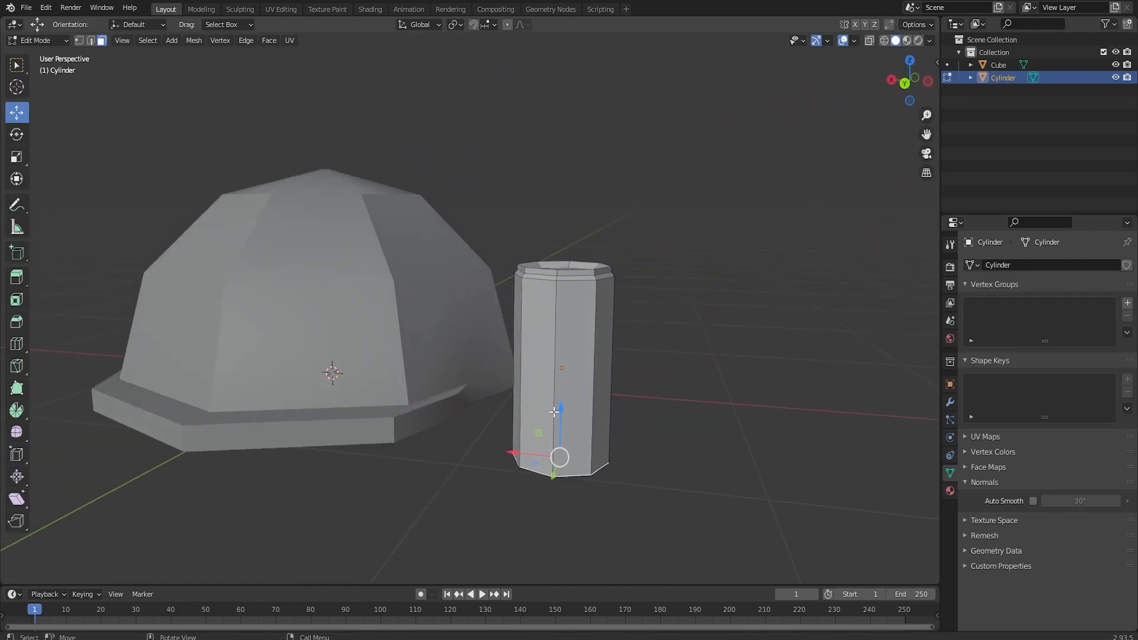
left_click_drag(560, 405, 560, 371)
middle_click_drag(630, 381, 700, 387)
Extrude the bottom face about 0.02 m and taper it, then extrude and shrink it again, moving it about 0.011 m up.
key("e")
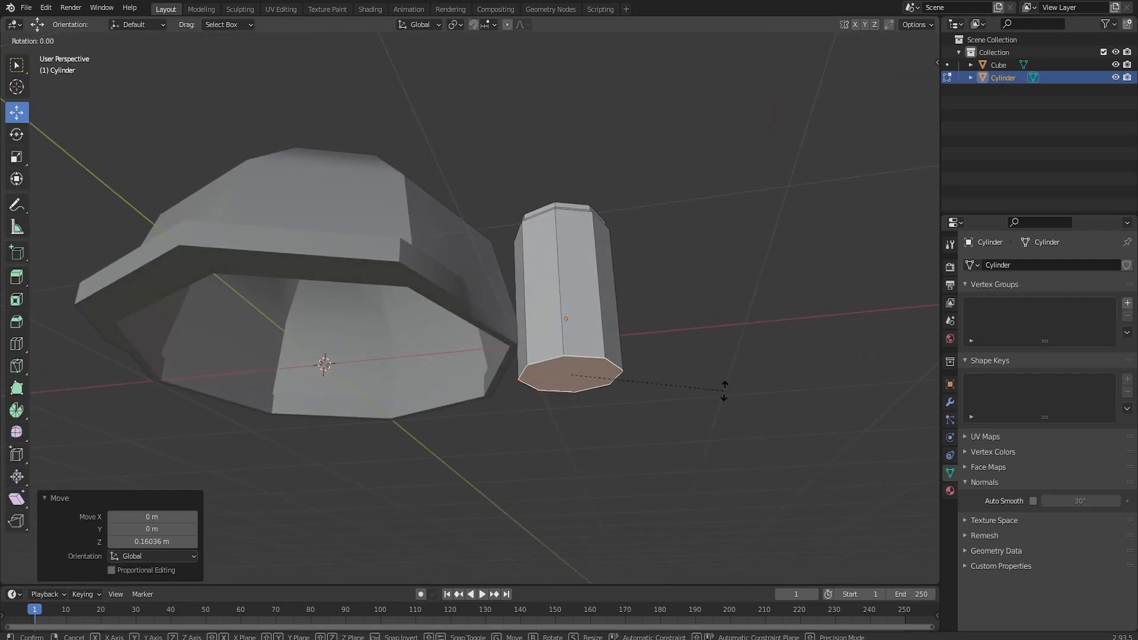
left_click(724, 396)
key("s")
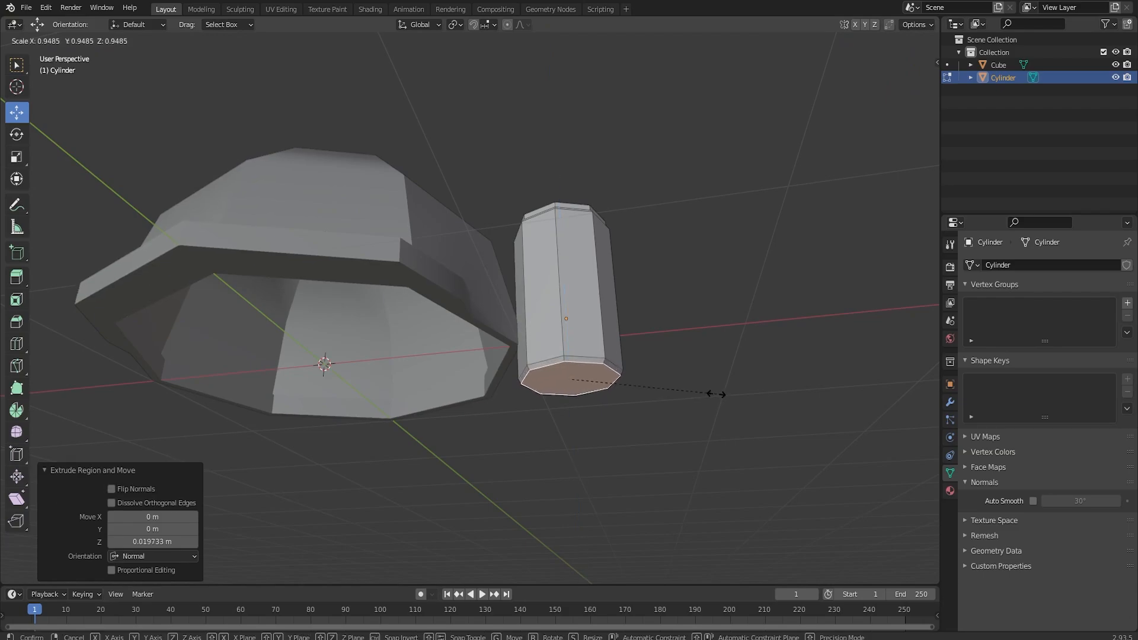
left_click(709, 390)
key("e")
key("s")
left_click(685, 387)
left_click_drag(563, 335, 627, 338)
middle_click_drag(627, 337, 679, 375)
Add two evenly spaced horizontal loop cuts around the small cylinder's body.
key("ctrl+r")
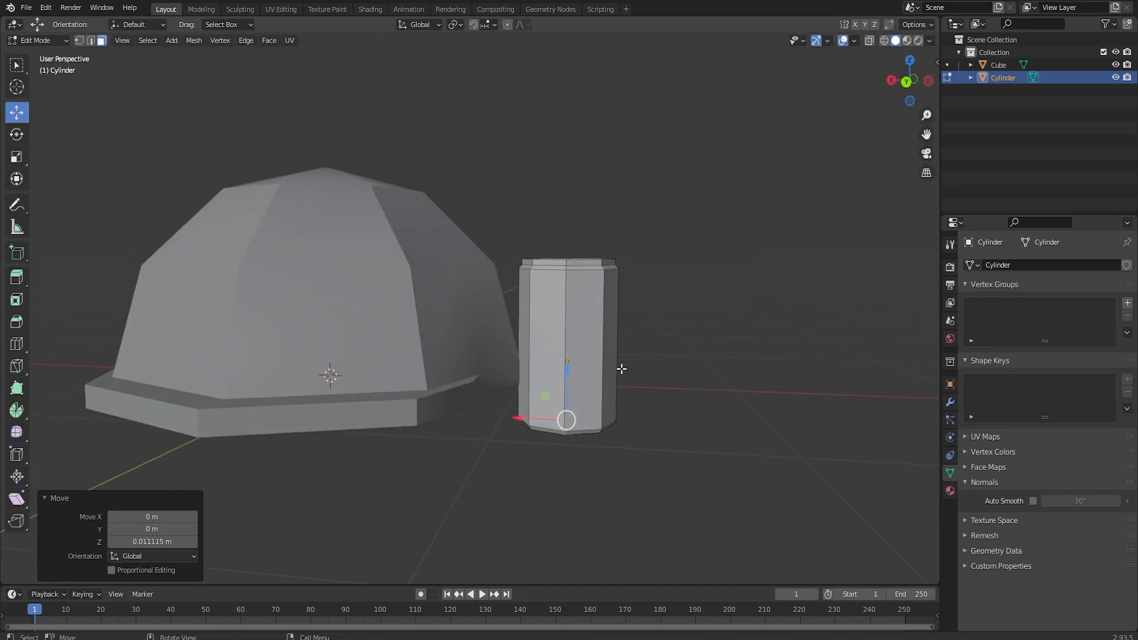
scroll(604, 357, "up", 1)
left_click(604, 357)
right_click(604, 357)
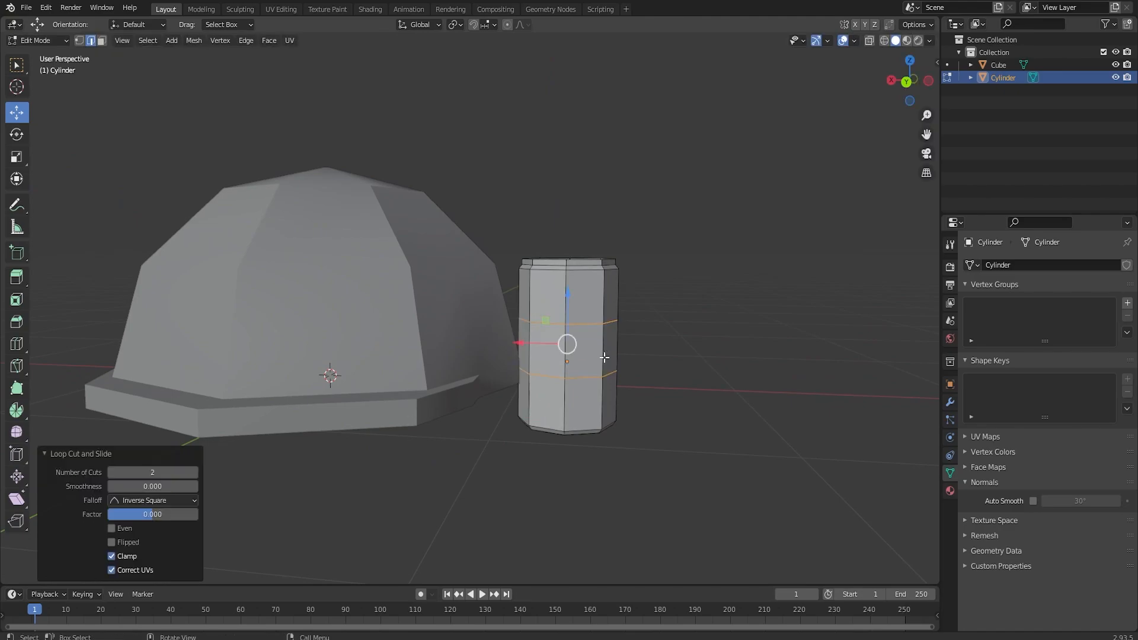
Extrude the face ring between the two loop cuts about 0.115 m along its normals and return to Object Mode.
key("3")
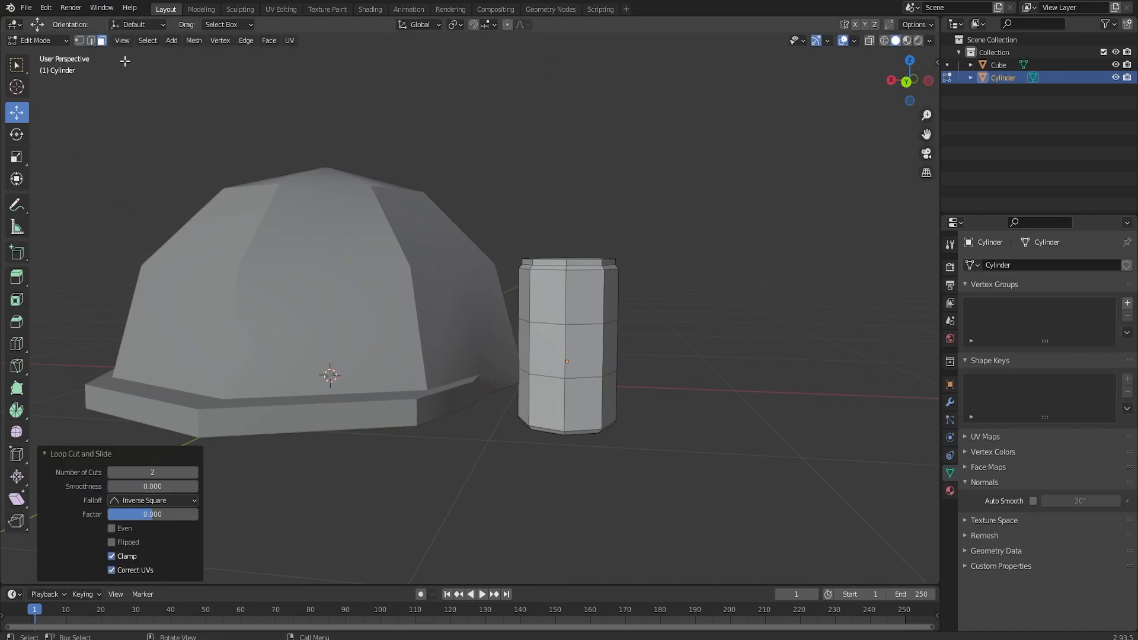
left_click(596, 354, "alt")
key("alt+e")
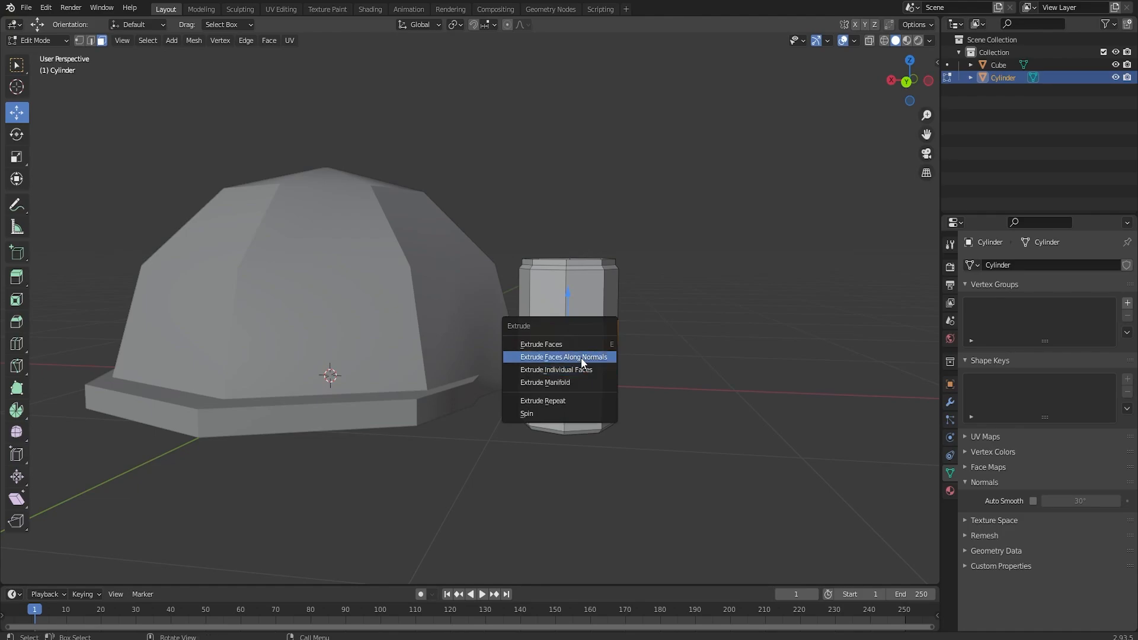
left_click(581, 357)
left_click(580, 345)
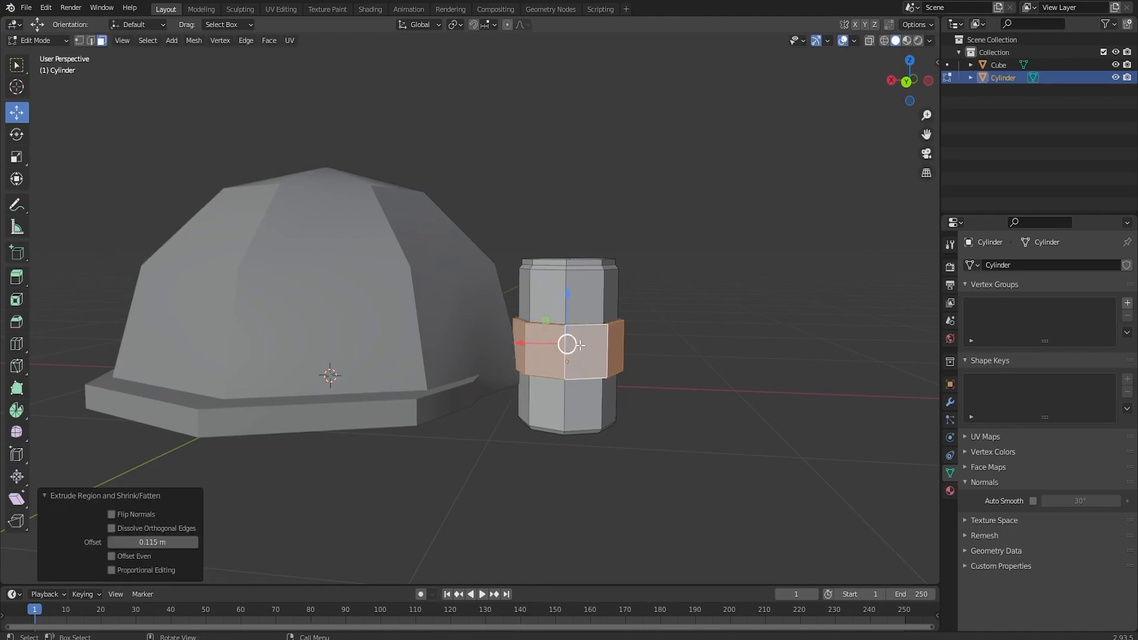
middle_click_drag(580, 345, 681, 297)
key("Tab")
Raise the banded cylinder about 0.091 m and tilt it about -2.4° in the back view.
scroll(570, 336, "down", 3)
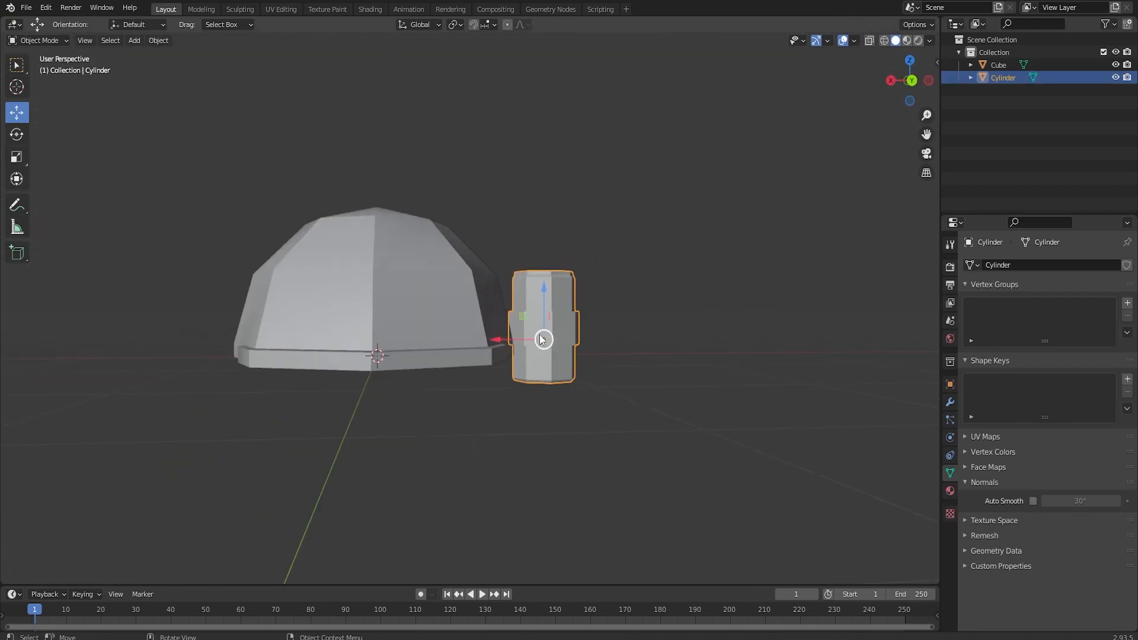
middle_click_drag(606, 335, 543, 327, "alt")
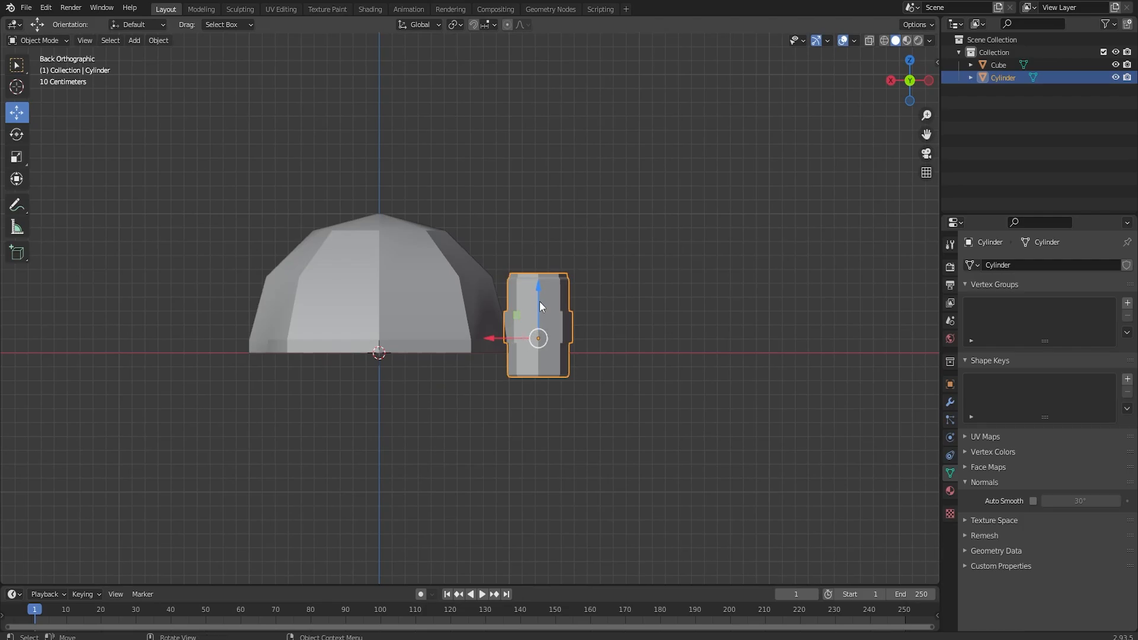
left_click_drag(539, 301, 539, 288)
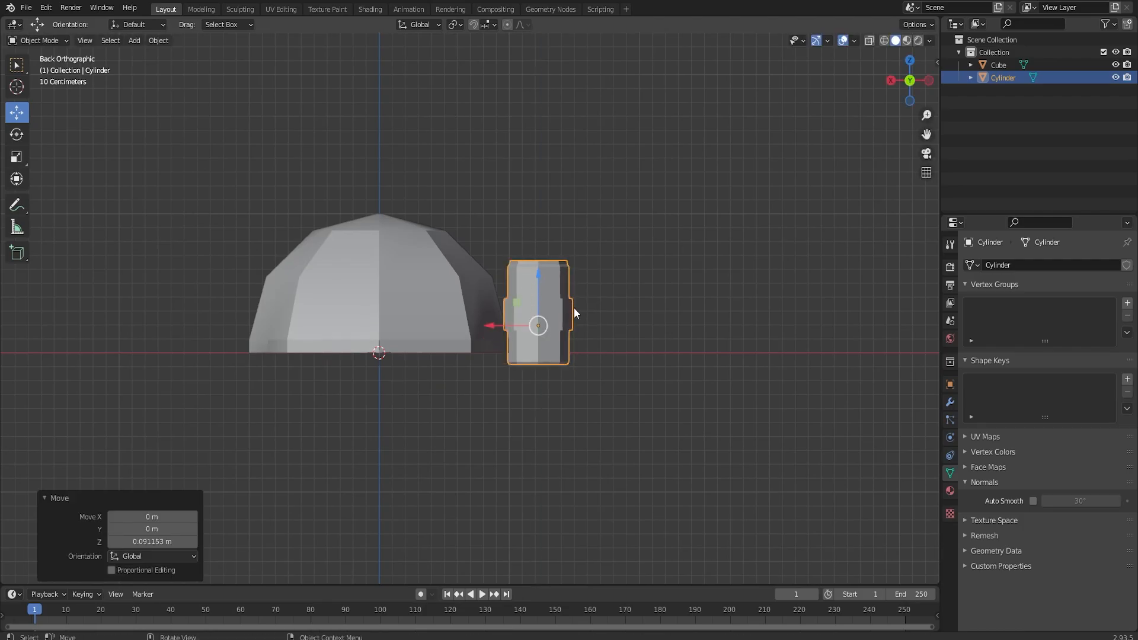
key("r")
left_click(671, 332)
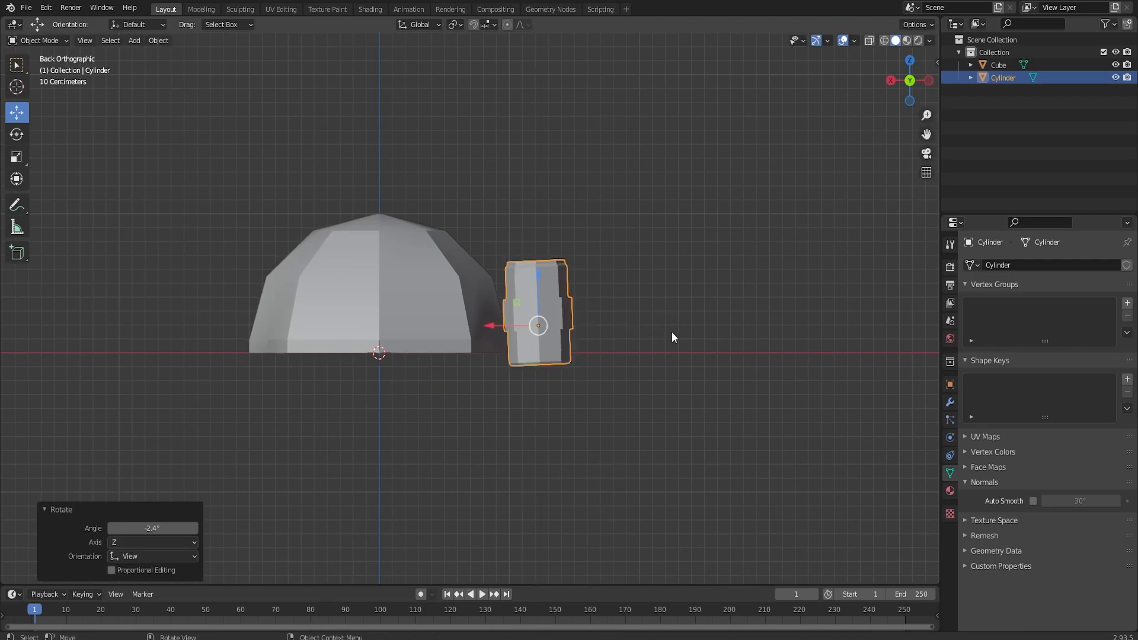
Duplicate the banded cylinder about 2.48 m along X to the dome's other side and tilt the copy the opposite way.
key("shift+d")
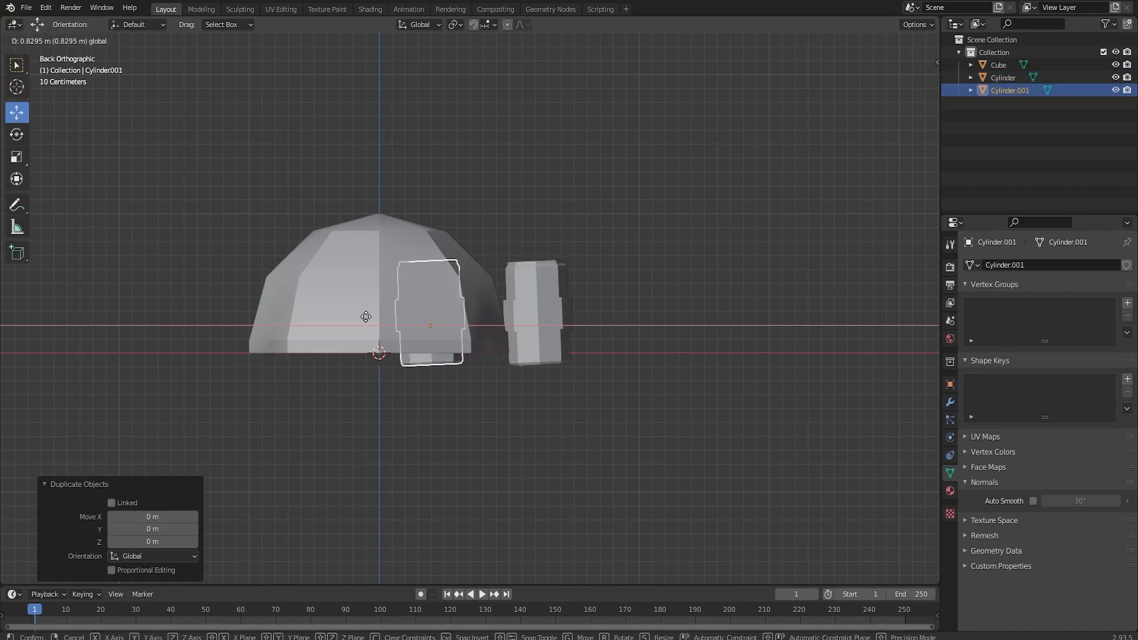
left_click(187, 322)
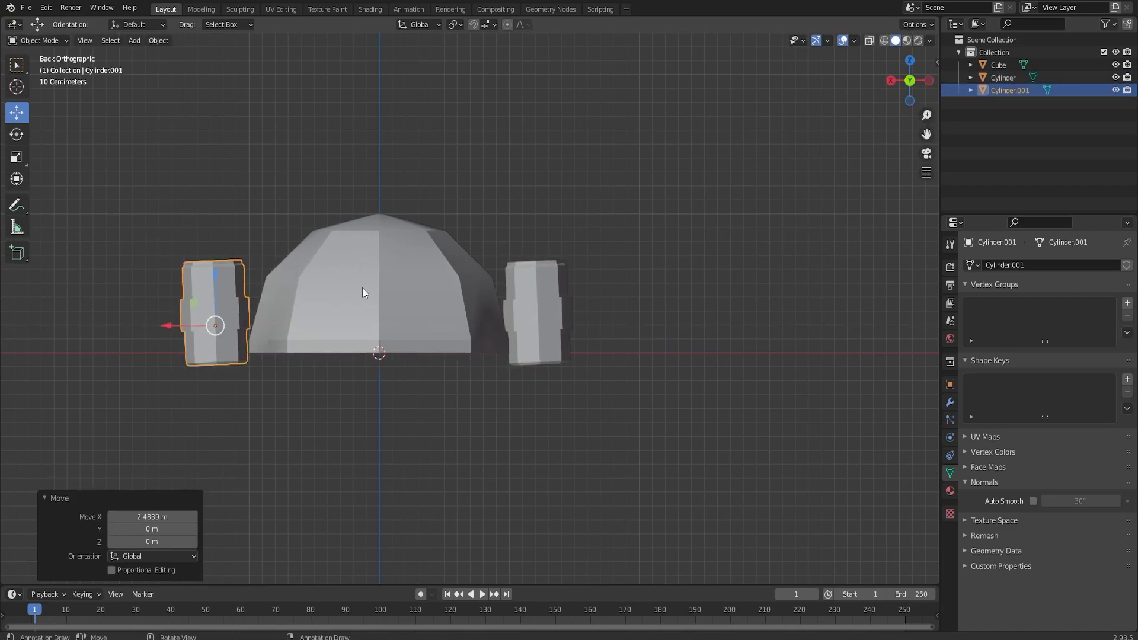
key("r")
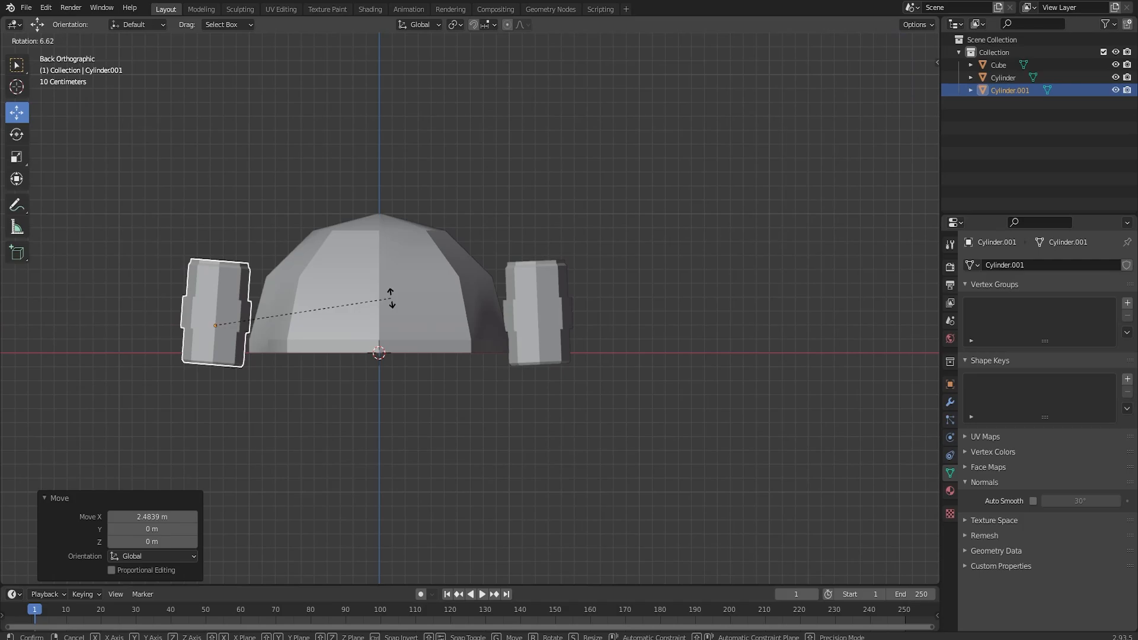
left_click(356, 332)
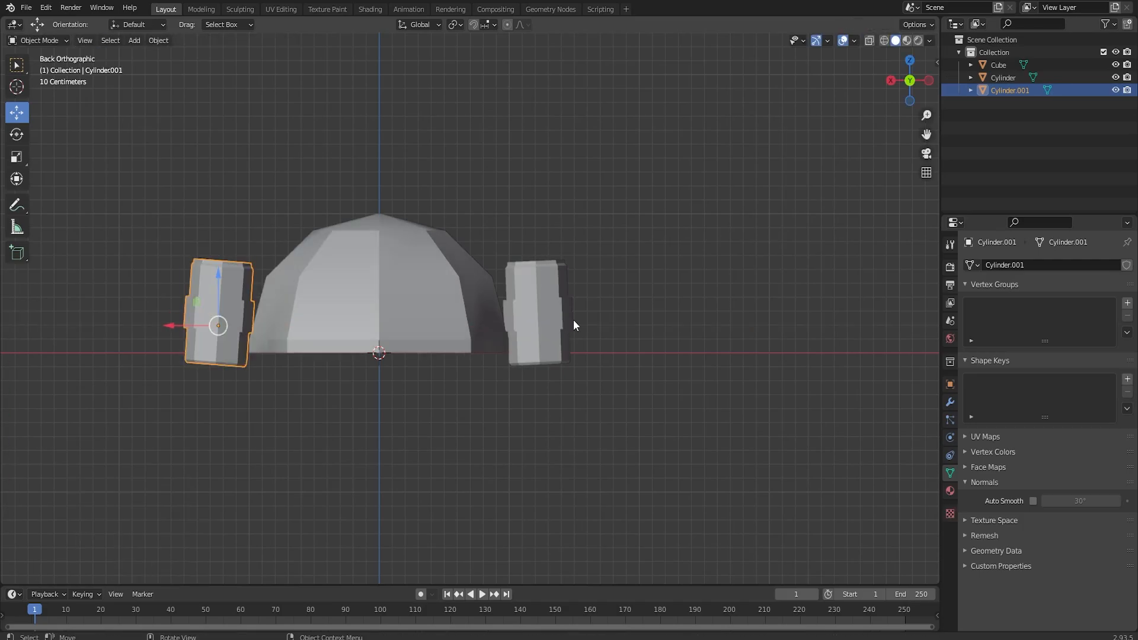
middle_click_drag(574, 319, 469, 393)
left_click(371, 475)
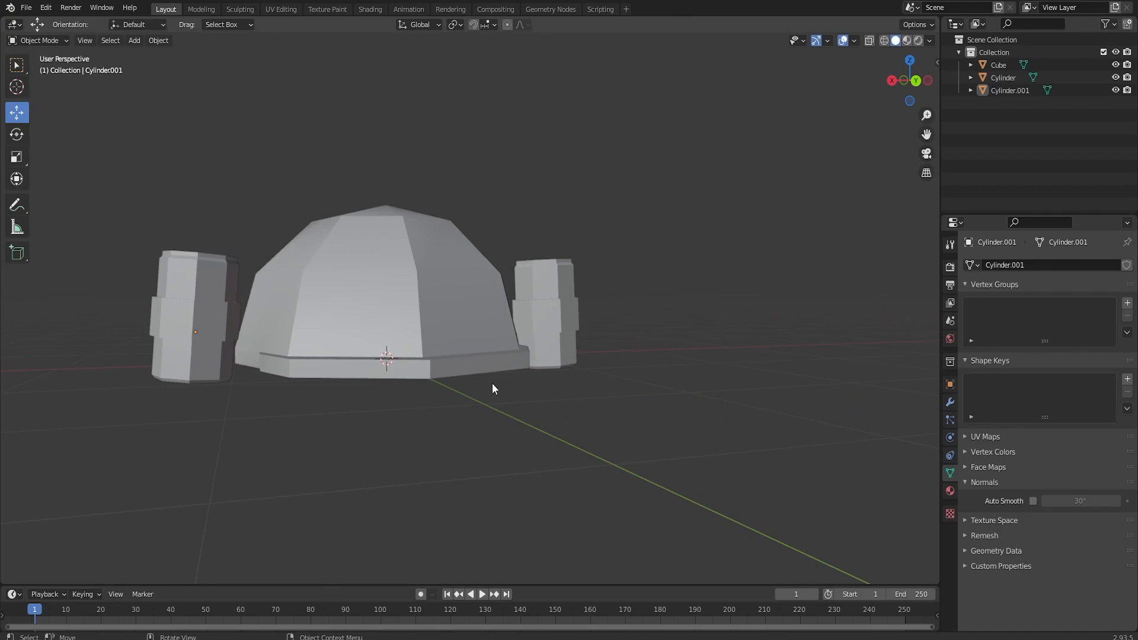
Add another eight-sided cylinder of 1 m radius and 2 m depth at the world origin.
mouse_move(448, 337)
middle_mouse_down()
mouse_move(460, 342)
mouse_move(384, 438)
mouse_move(393, 499)
mouse_move(450, 332)
middle_mouse_up()
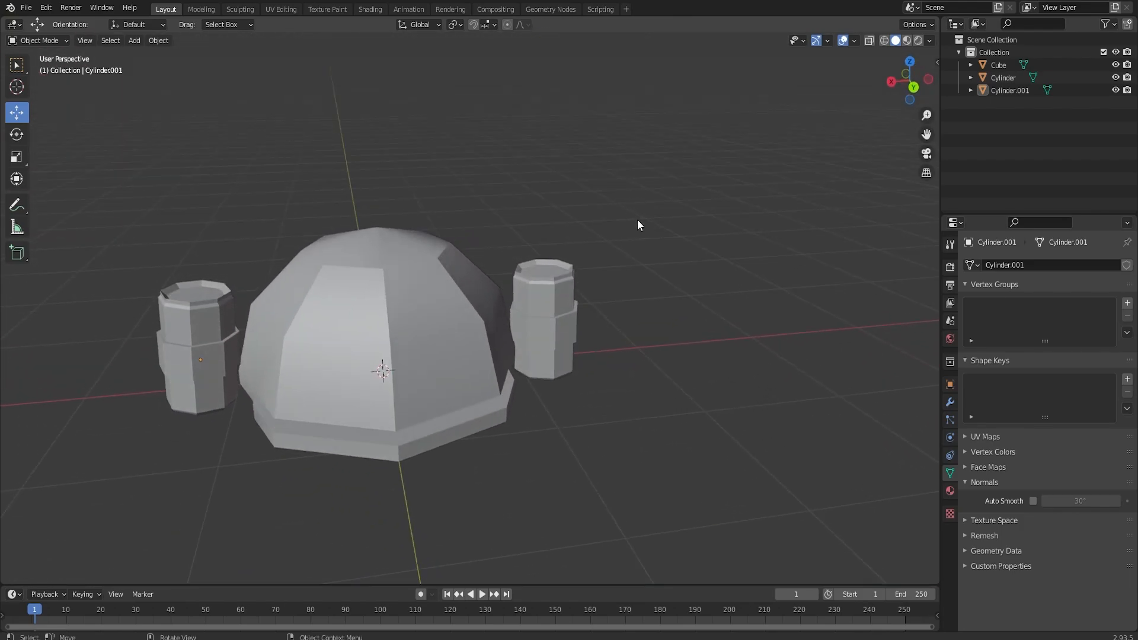
middle_click_drag(744, 254, 513, 367)
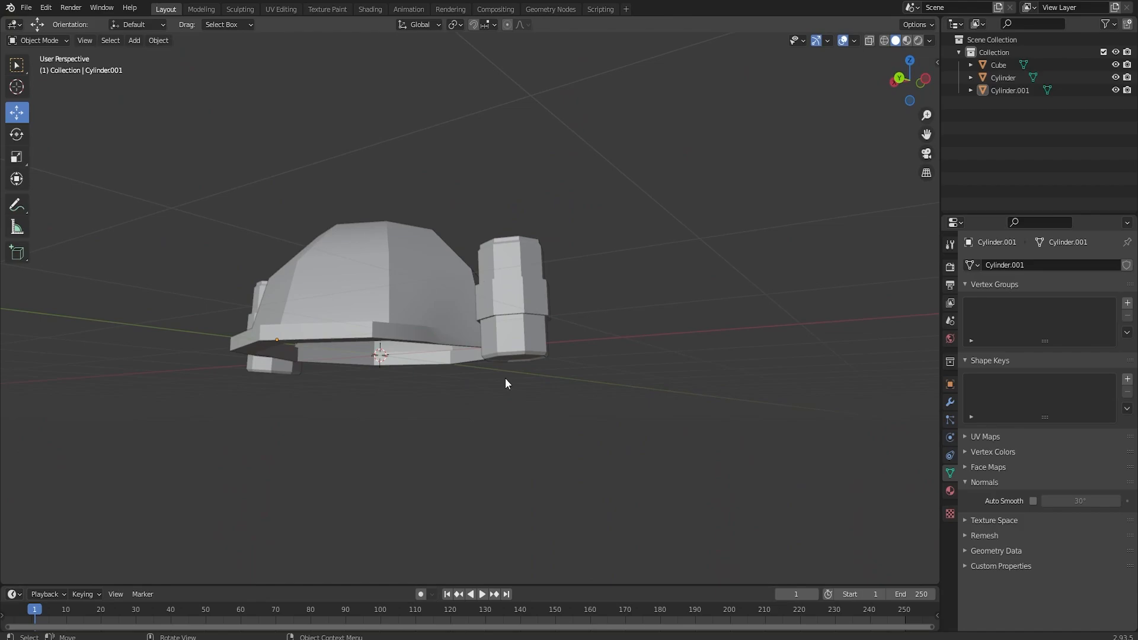
middle_click_drag(339, 431, 514, 382)
key("shift+a")
mouse_move(615, 413)
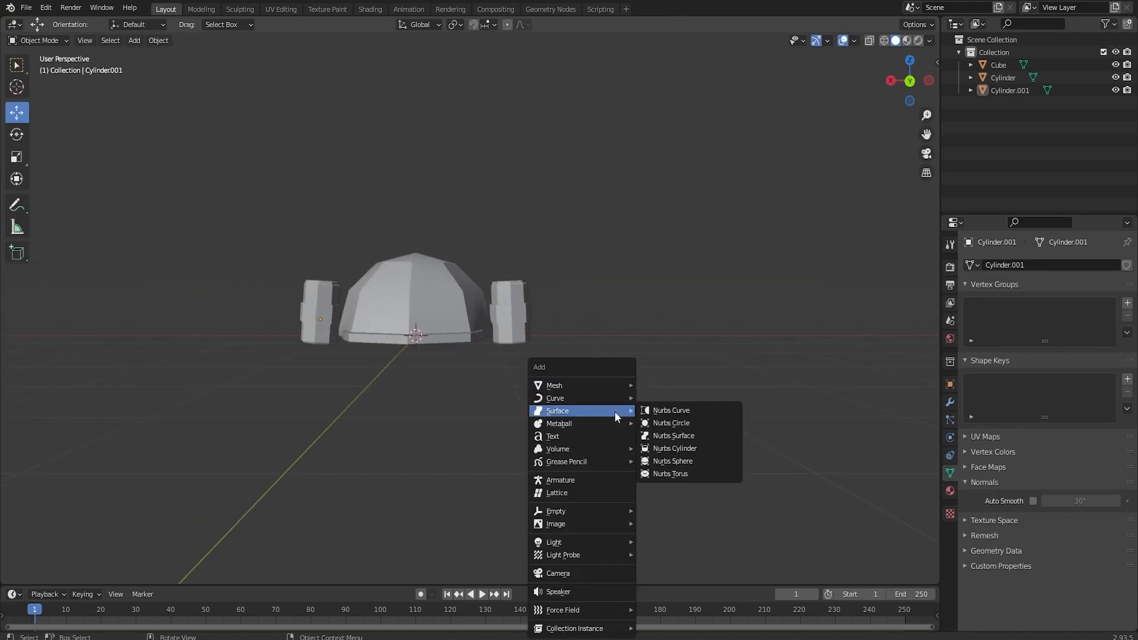
mouse_move(611, 385)
left_click(680, 446)
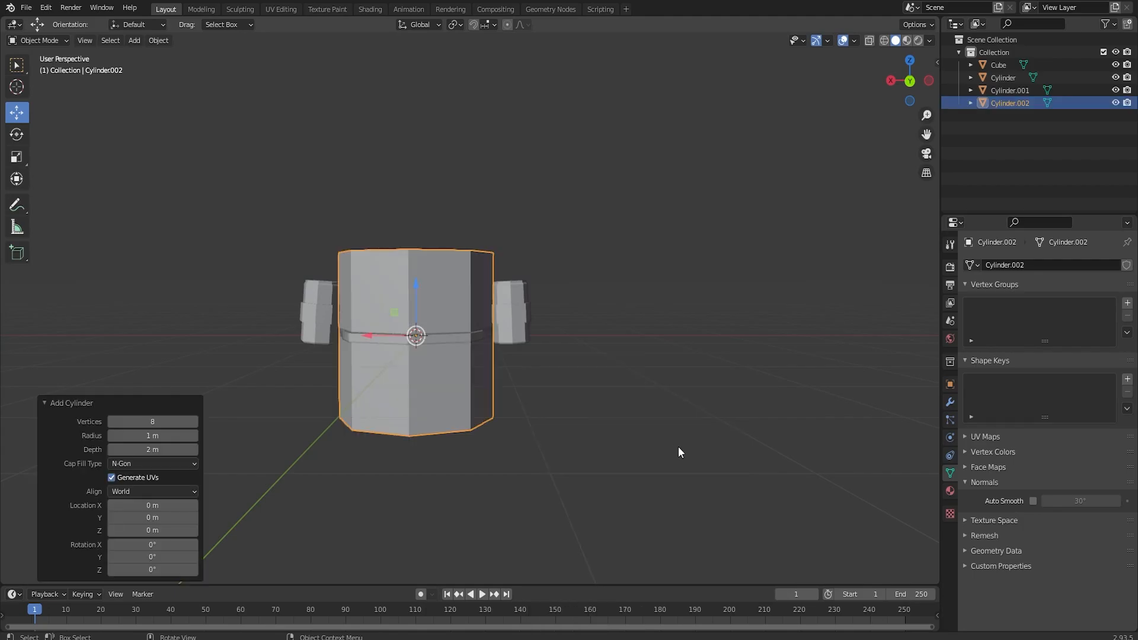
Bevel the rims of the new cylinder's top and bottom faces and return to Object Mode.
middle_click_drag(450, 310, 450, 325)
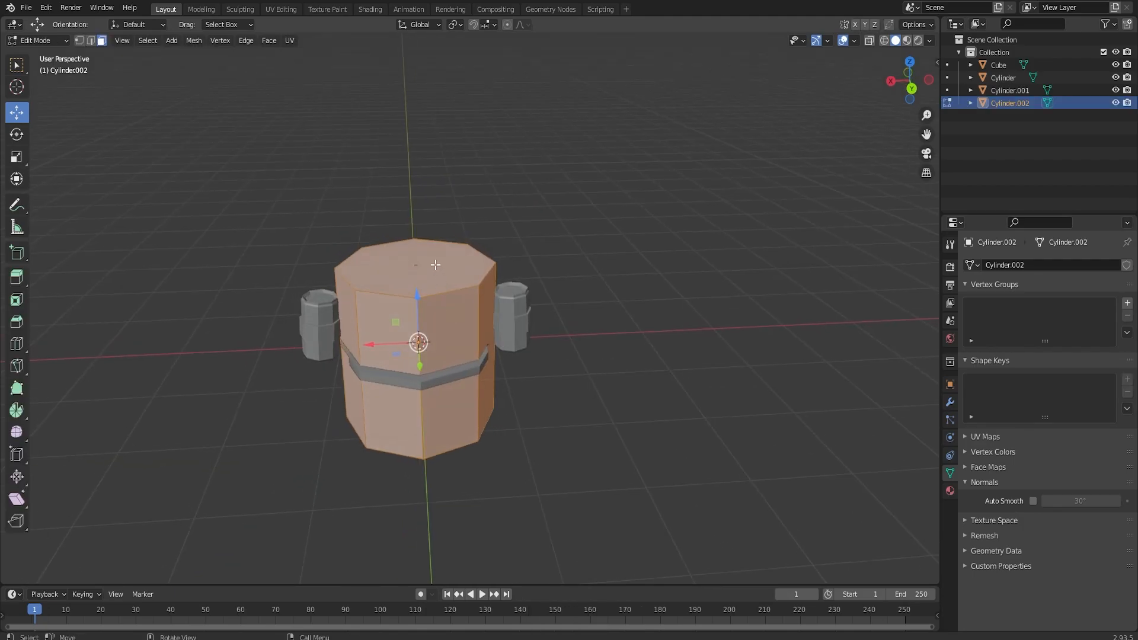
left_click(436, 265)
middle_click_drag(436, 265, 436, 181)
left_click(414, 406, "shift")
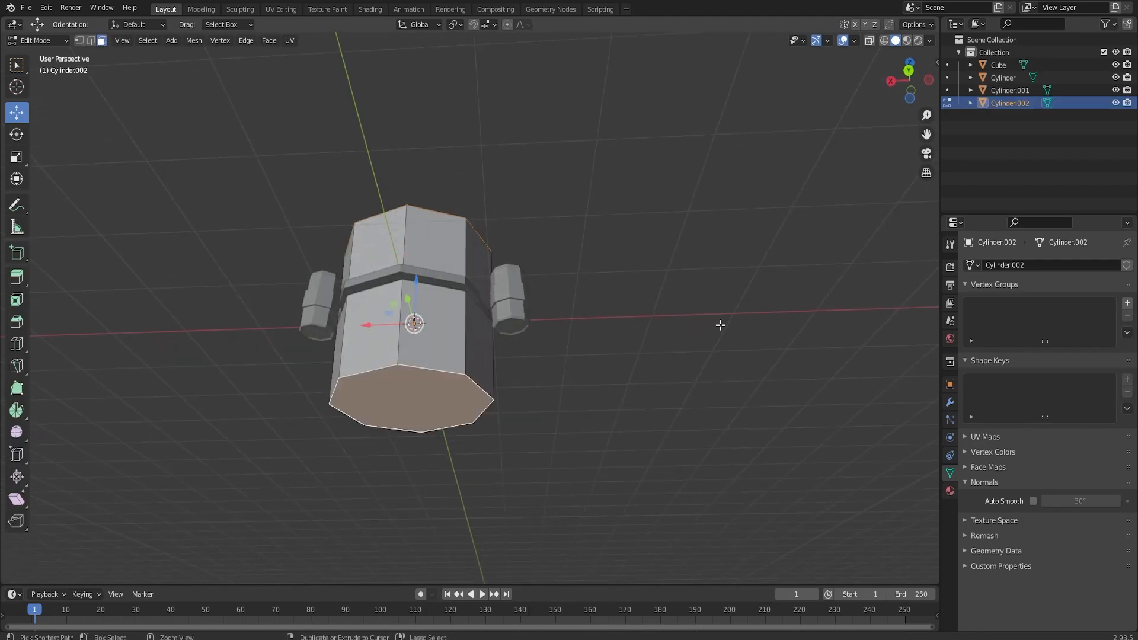
key("ctrl+b")
left_click(678, 313)
middle_click_drag(677, 313, 605, 340)
key("Tab")
key("Tab")
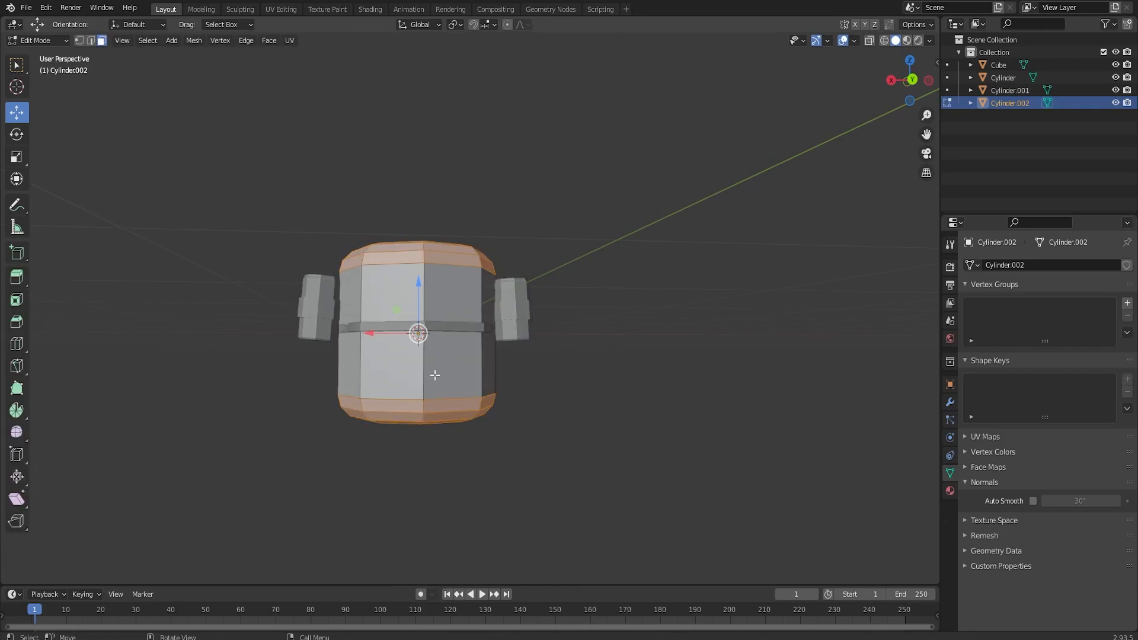
key("Tab")
Lower the bevelled cylinder about 0.8 m along Z beneath the dome and scale it to 0.958.
key("shift+d")
key("z")
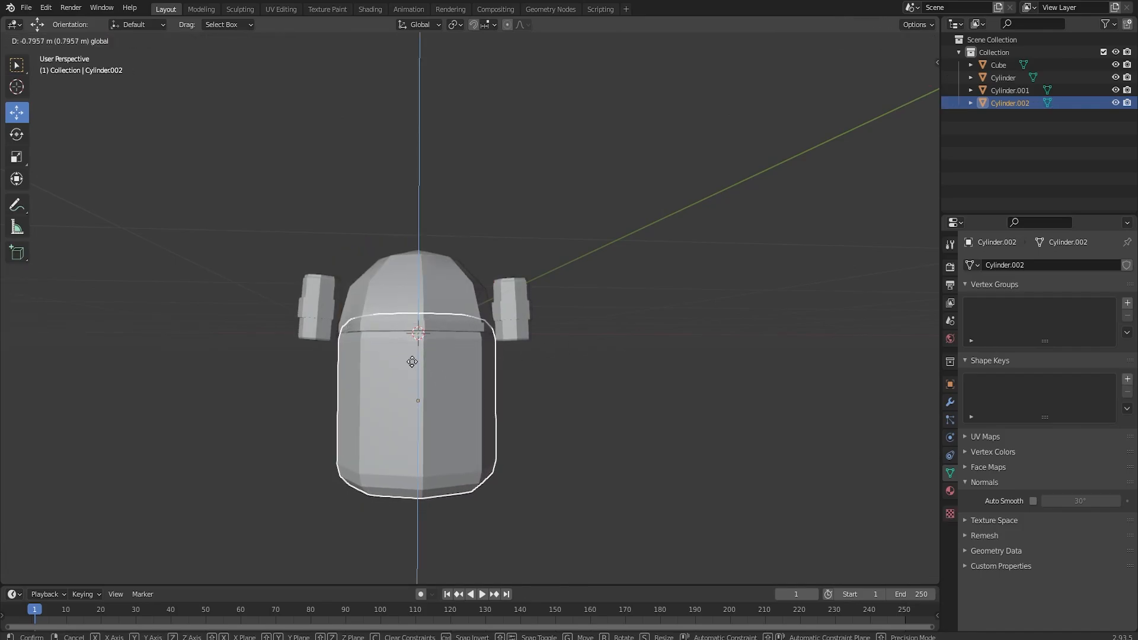
left_click(414, 366)
key("s")
left_click(666, 414)
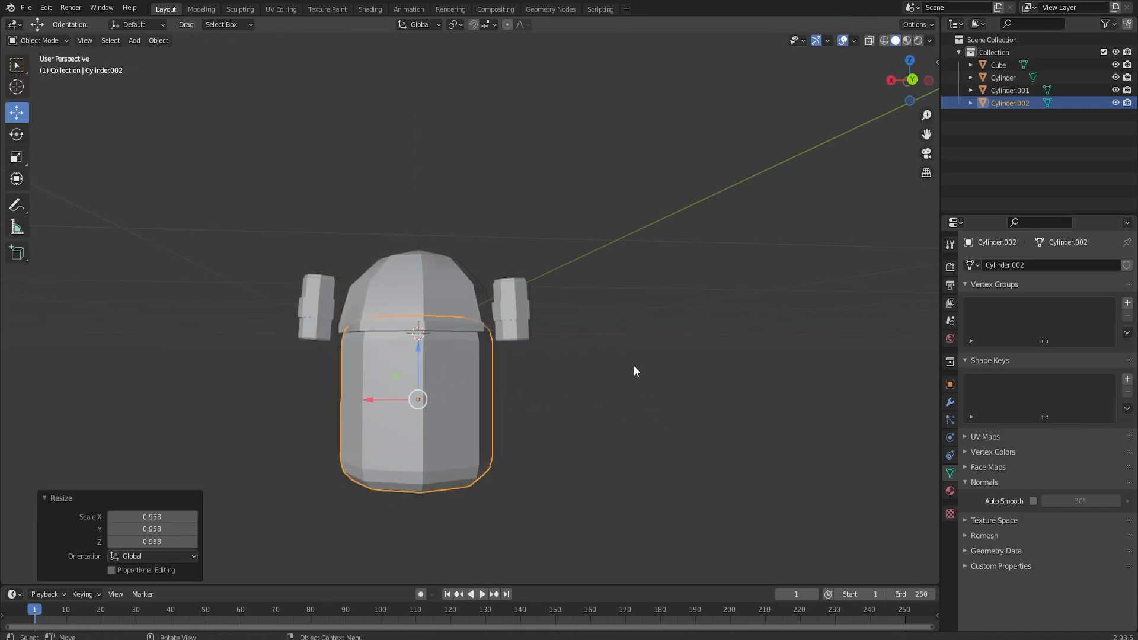
Raise the bevelled cylinder about 0.077 m along Z into the dome.
middle_click_drag(632, 371, 673, 375)
key("g")
key("z")
left_click(631, 355)
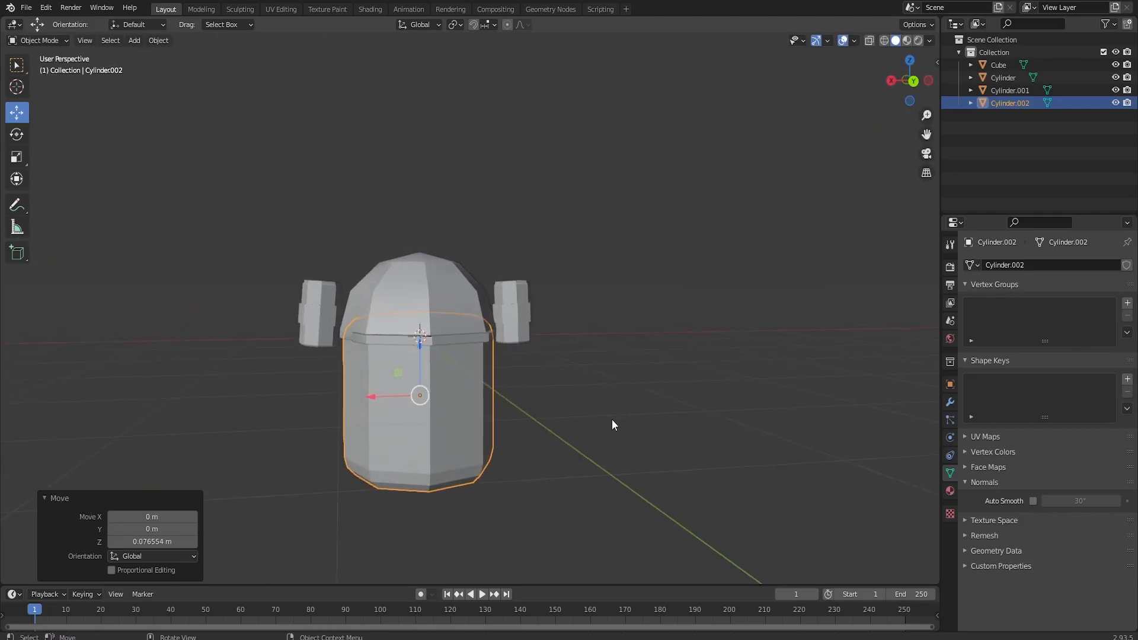
Apply smooth shading to the bevelled cylinder beneath the dome.
middle_click_drag(613, 420, 591, 405)
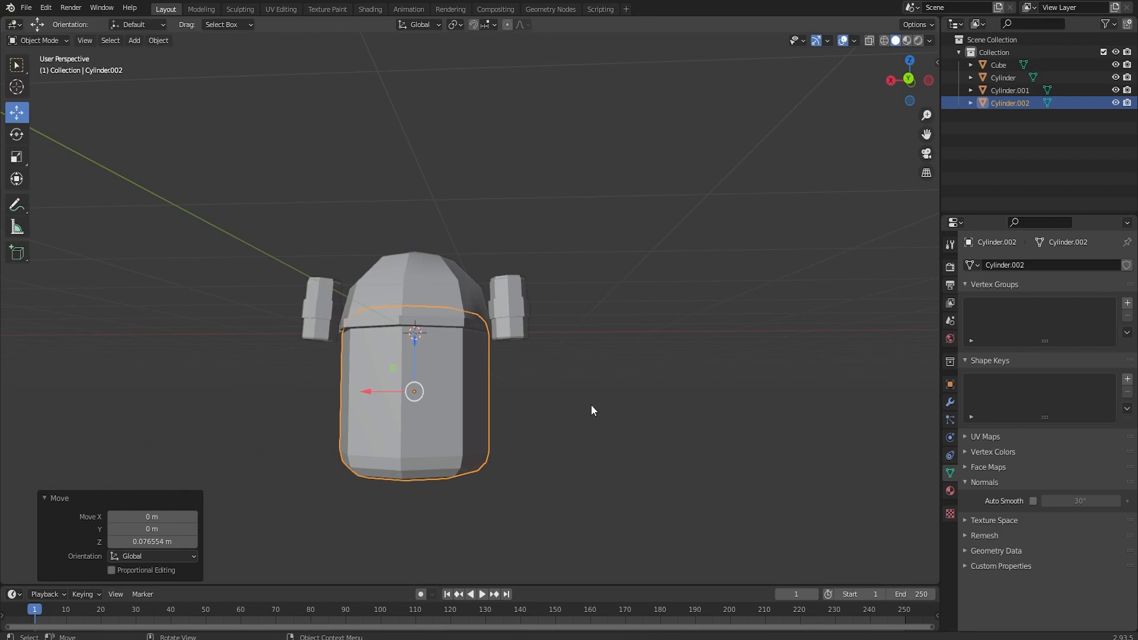
middle_click_drag(567, 348, 523, 362)
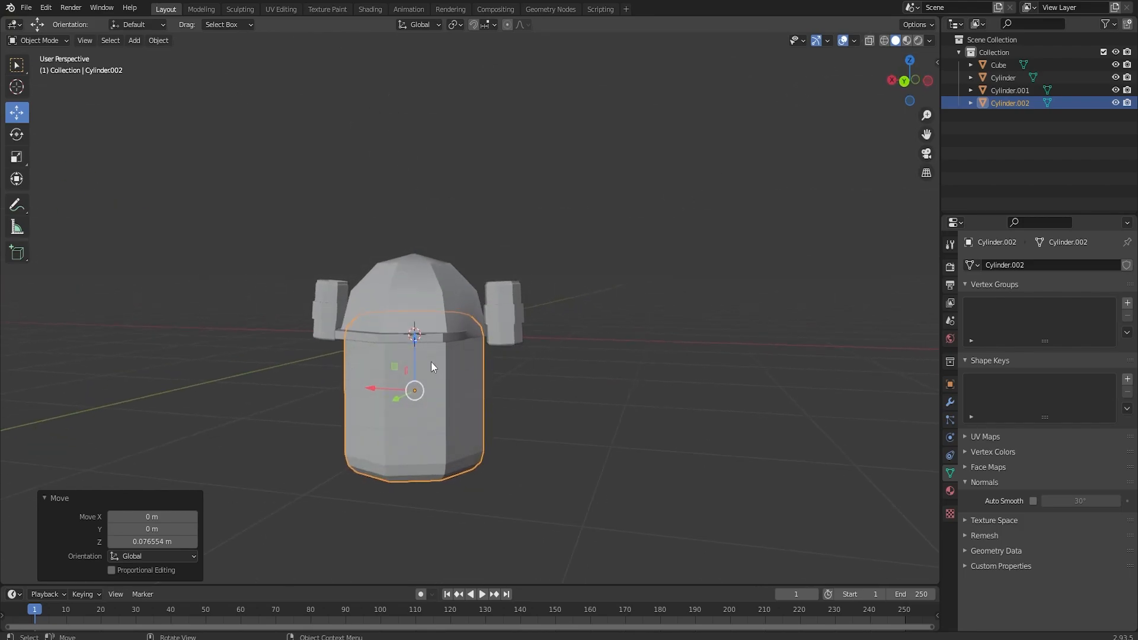
middle_click_drag(432, 362, 488, 406)
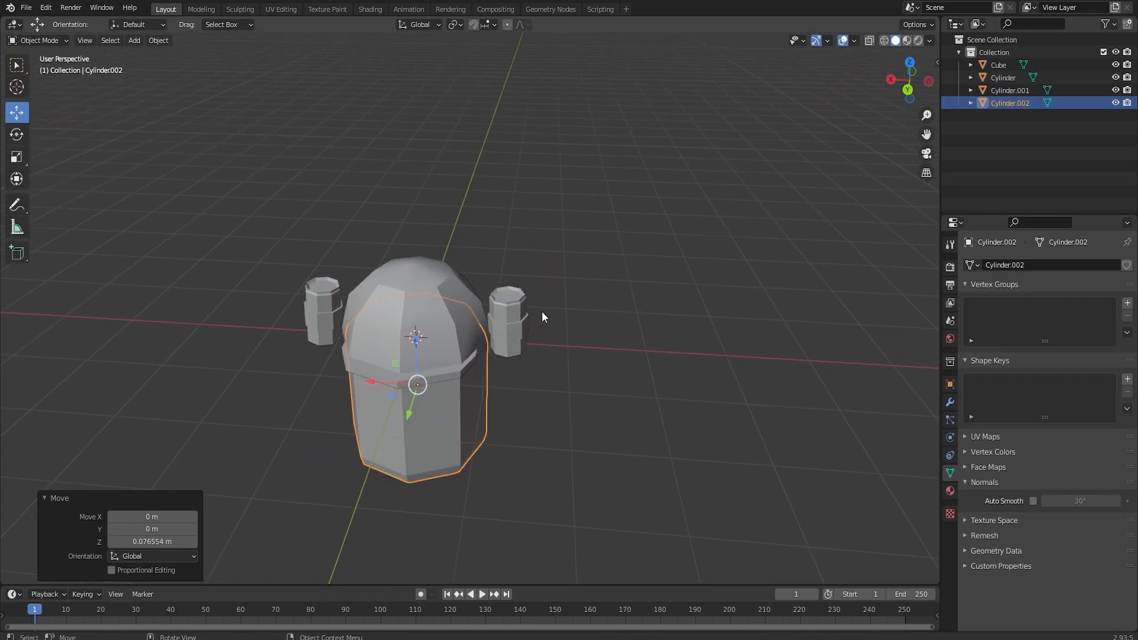
middle_click_drag(481, 505, 588, 326)
right_click(409, 318)
left_click(411, 318)
left_click(567, 337)
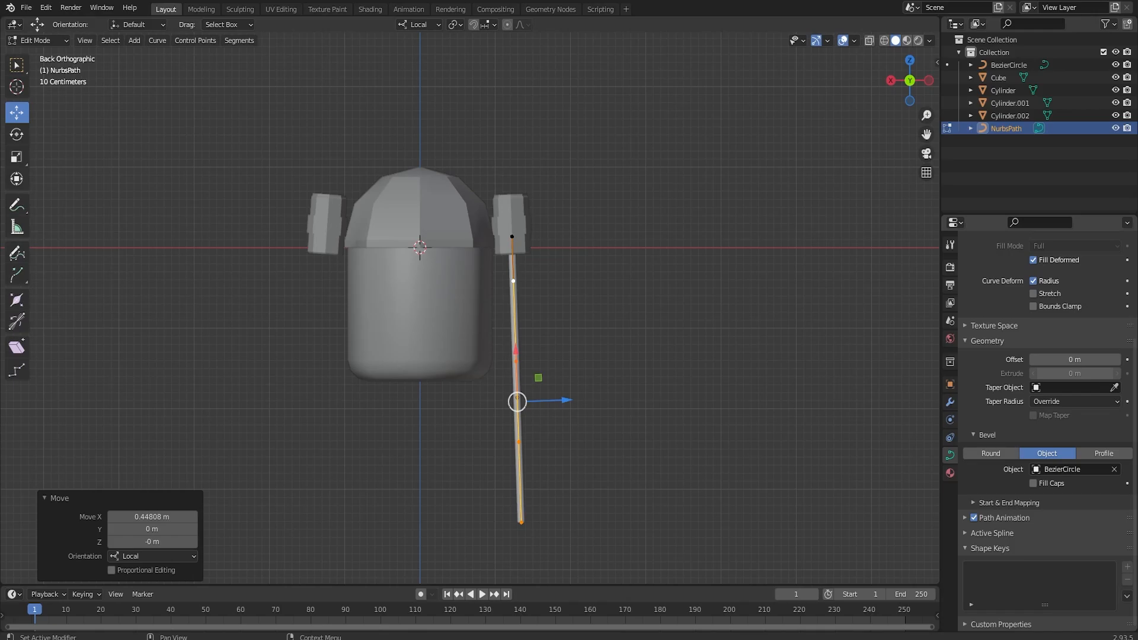
middle_click_drag(660, 290, 630, 214)
scroll(586, 387, "up", 4)
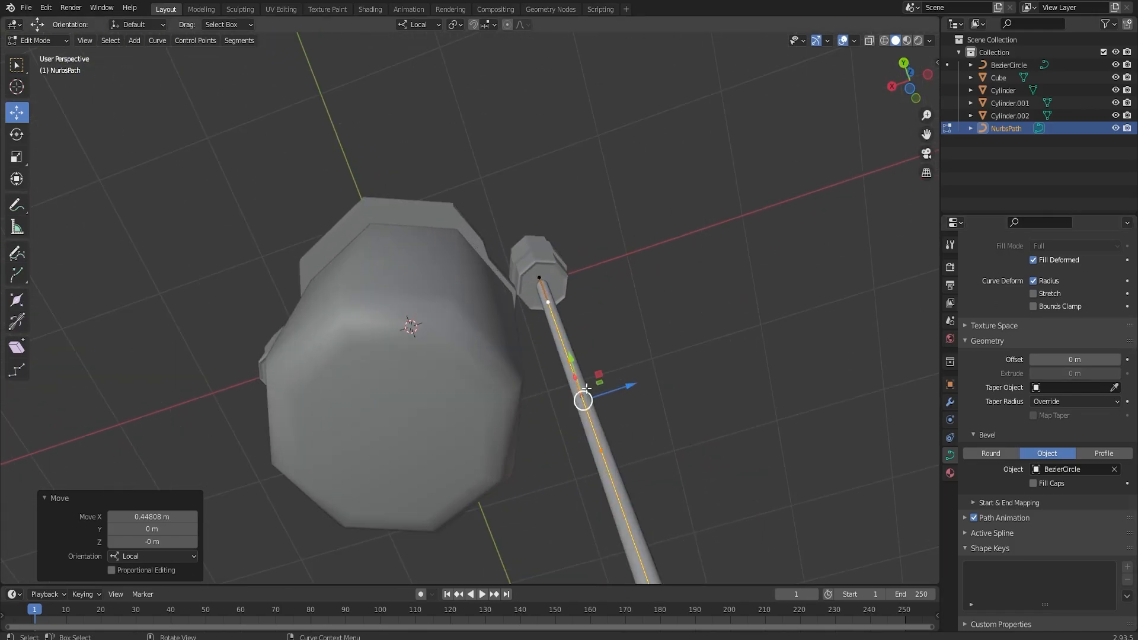
scroll(596, 361, "down", 4)
middle_click_drag(699, 257, 754, 381)
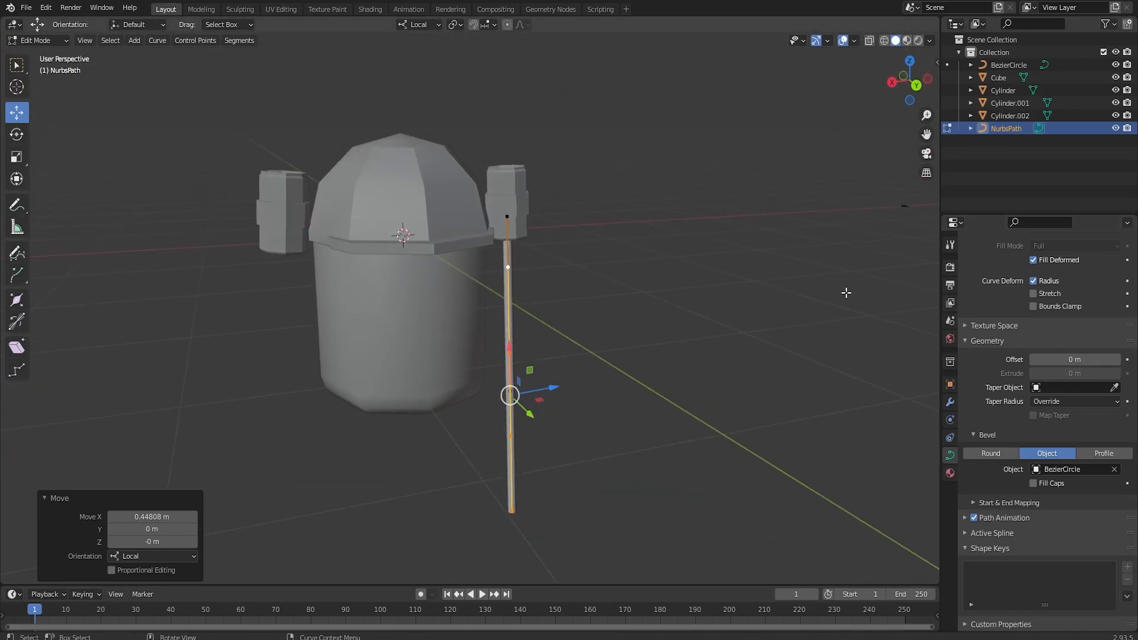
middle_click_drag(850, 185, 657, 349, "shift")
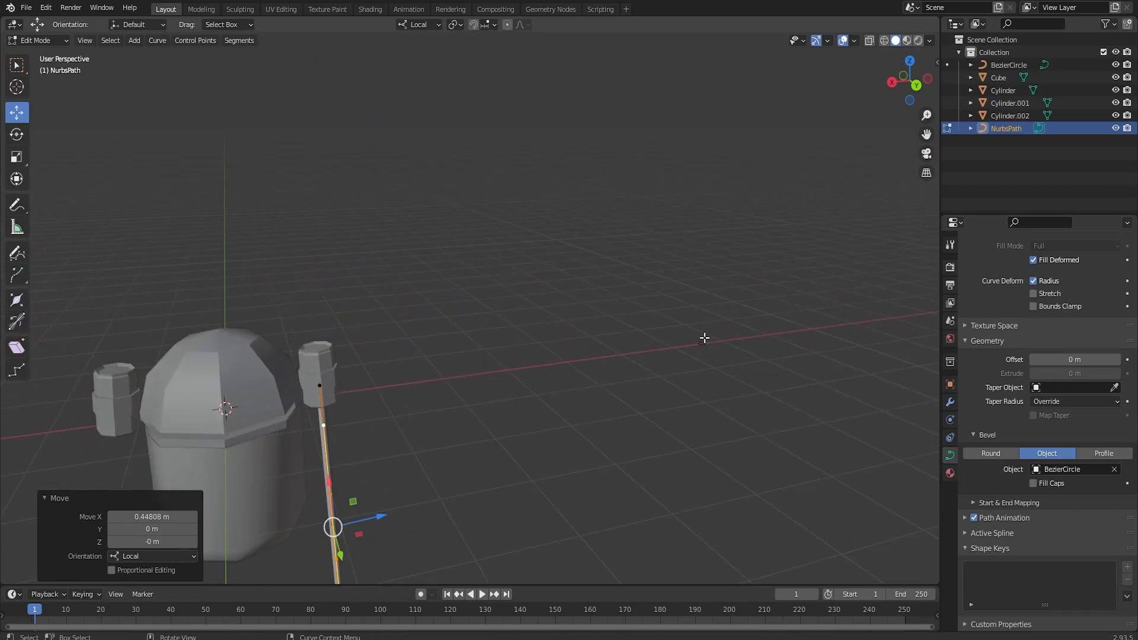
Switch to the browser to view the YouTube tutorial "Create And Bend Pipe Freely In Blender 3D" and its description, and return to Blender.
key("alt+Tab")
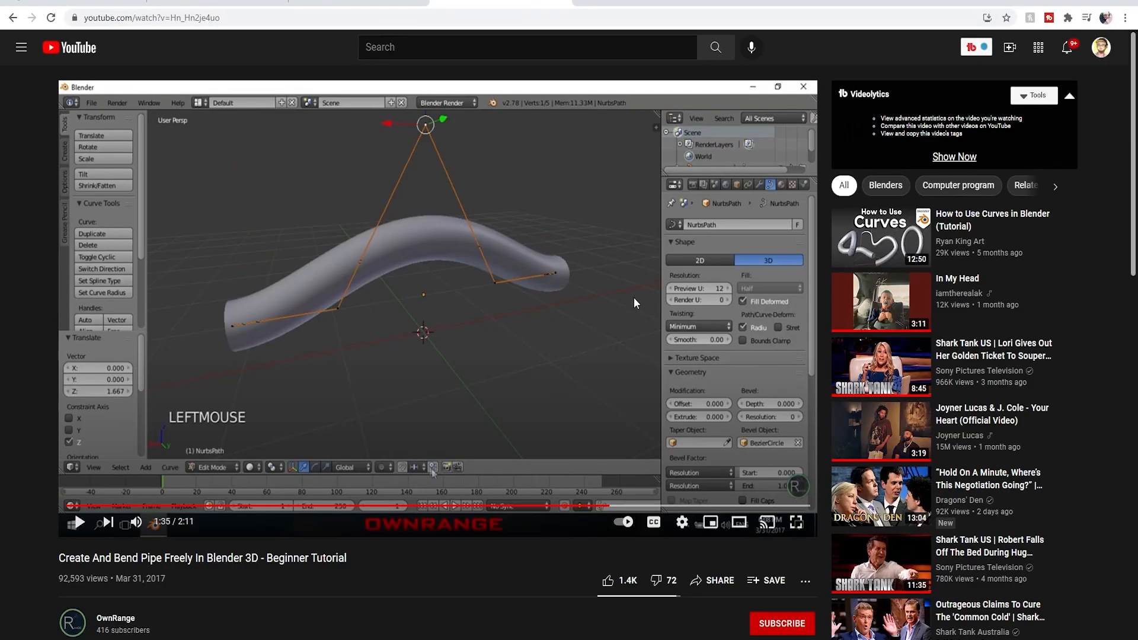
scroll(503, 356, "down", 1)
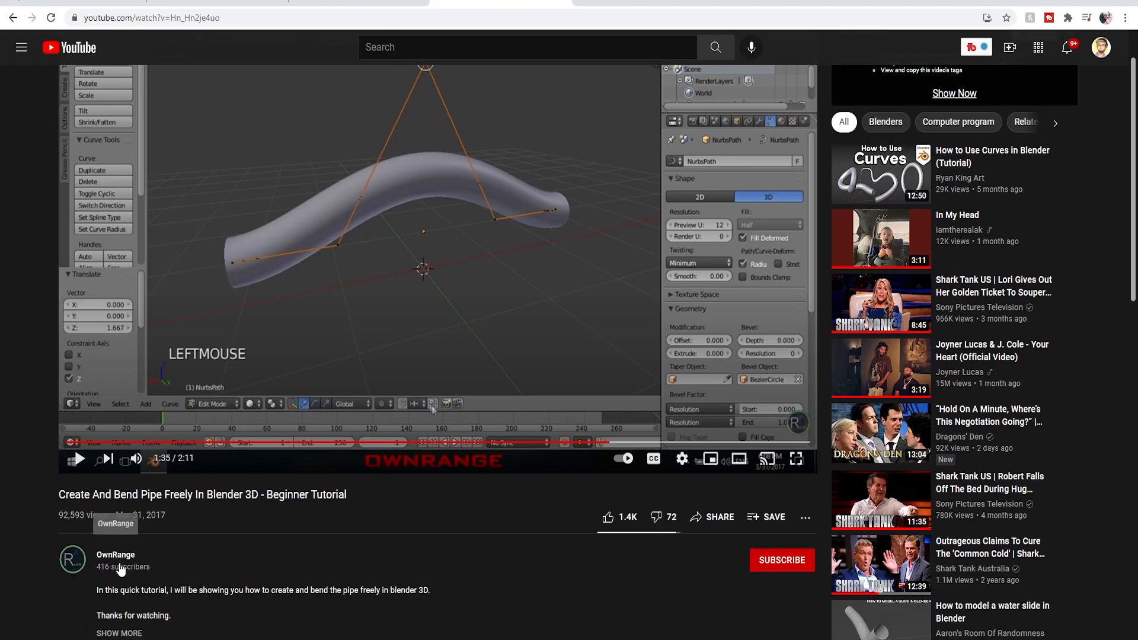
key("alt+Tab")
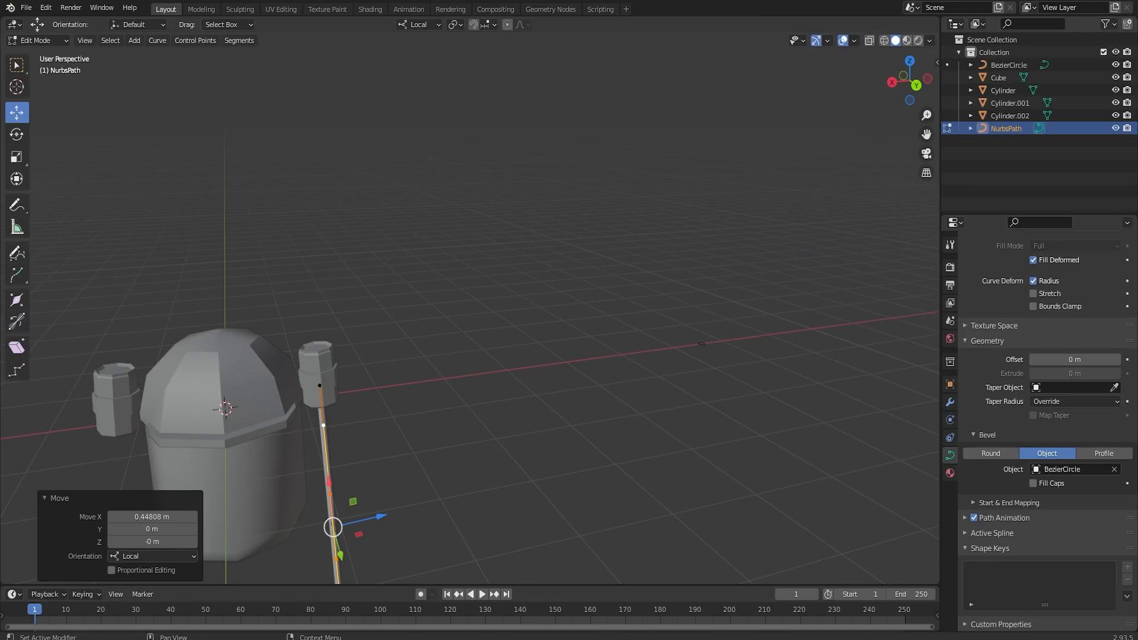
In the left orthographic view, shift the pipe's lower control points toward the brim side, moving the lower group 0.781 m along local Y.
middle_click_drag(297, 358, 521, 117, "shift")
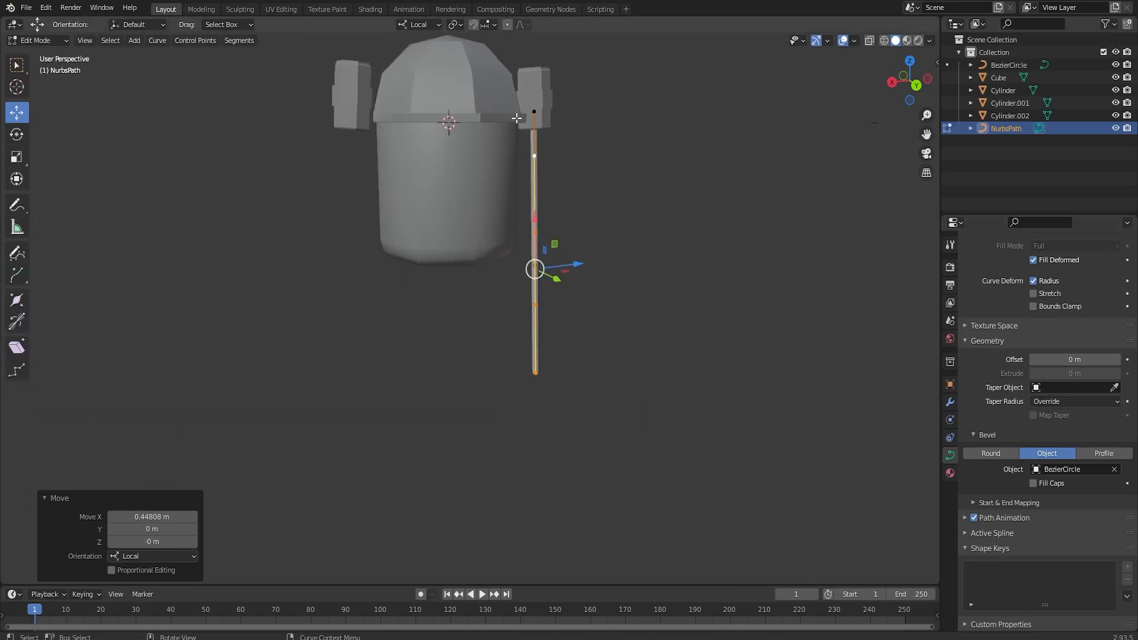
scroll(611, 197, "up", 3)
middle_click_drag(611, 197, 521, 61)
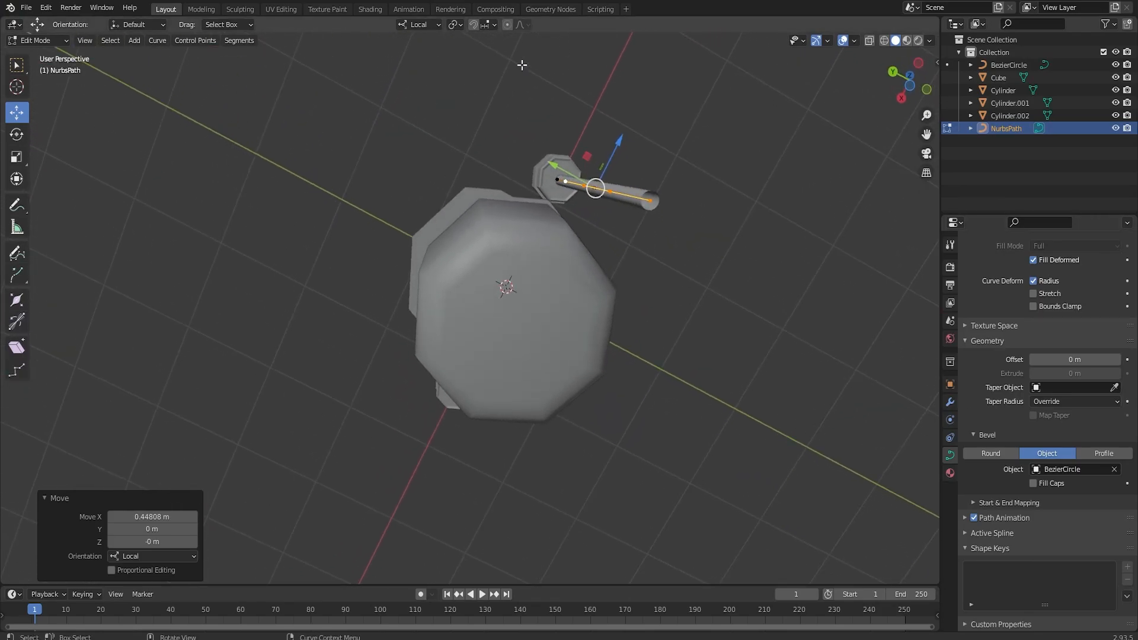
scroll(692, 114, "up", 2)
middle_click_drag(692, 114, 680, 134)
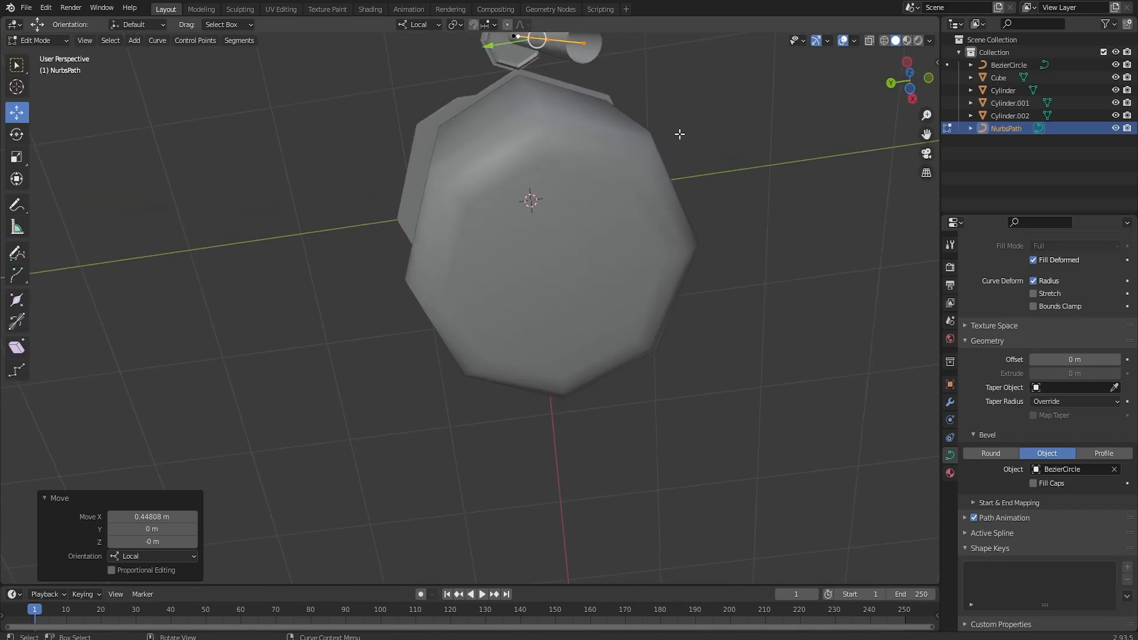
key("ctrl+KP_1")
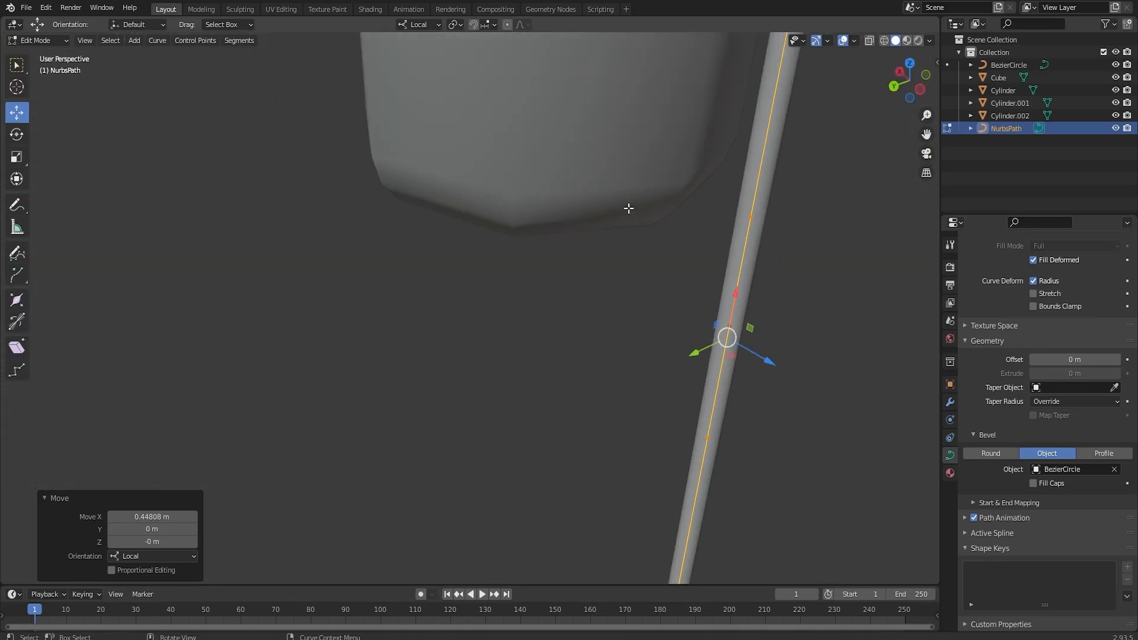
scroll(606, 118, "down", 2)
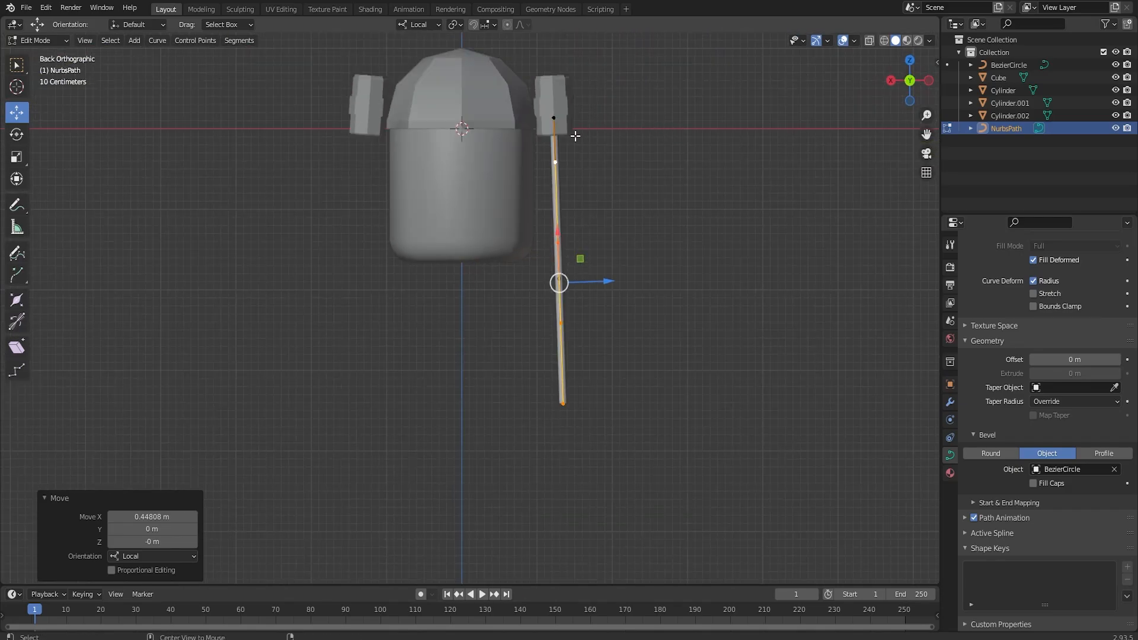
key("ctrl+KP_3")
scroll(499, 273, "up", 1)
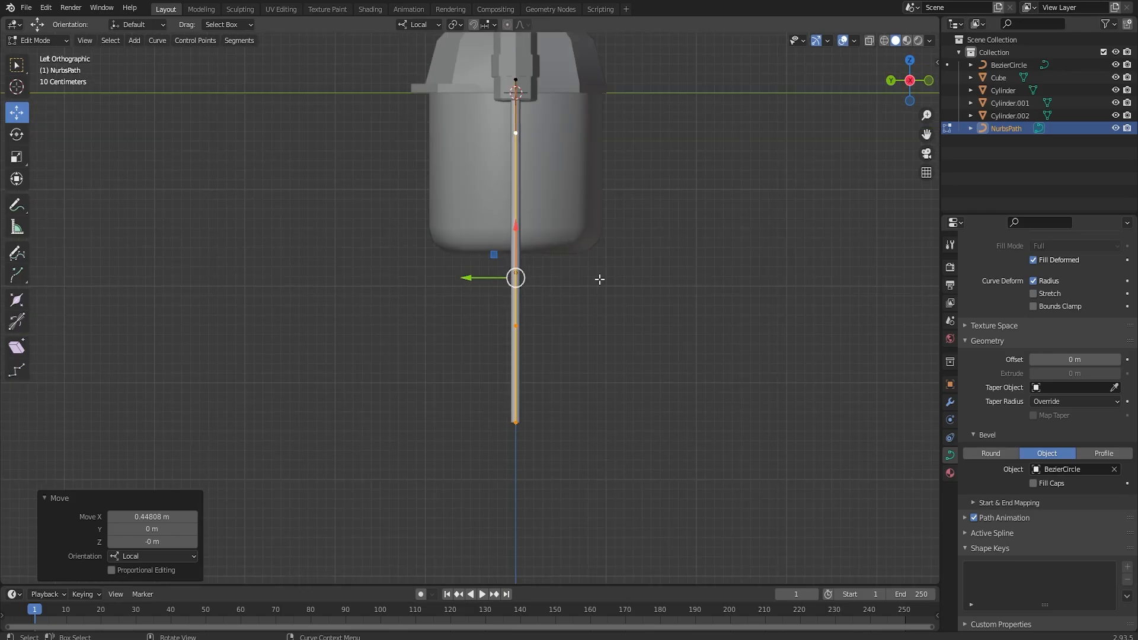
left_click(563, 350)
left_click_drag(514, 462, 491, 323)
left_click_drag(532, 156, 538, 438)
left_click_drag(487, 279, 477, 276)
mouse_move(473, 213)
left_mouse_down()
mouse_move(540, 332)
mouse_move(404, 300)
left_mouse_up()
Rotate the pipe's lower control points about 52.9° in the left view and raise them along their local X axis.
key("r")
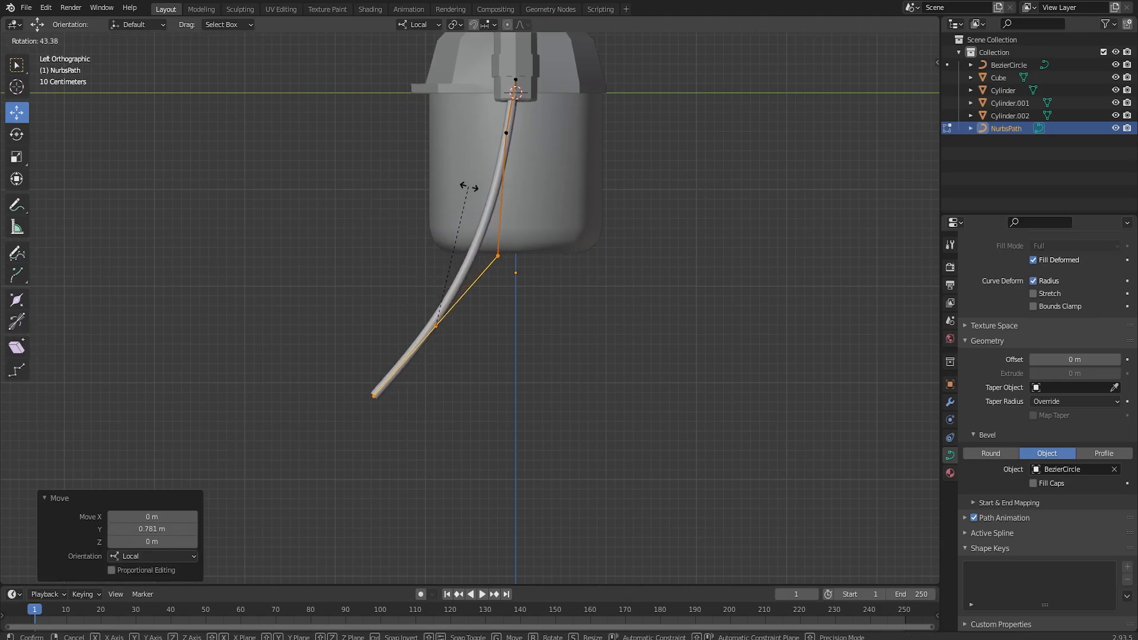
left_click(474, 230)
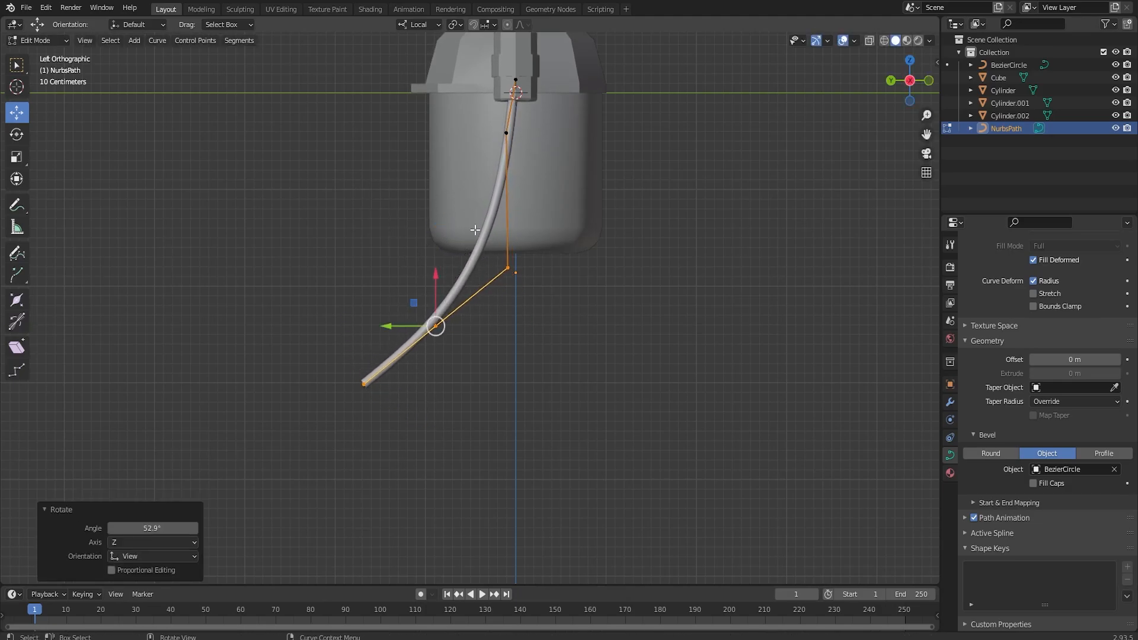
left_click_drag(440, 288, 436, 182)
Select the control points at the pipe's free end and rotate them about 90.6° in the top view.
middle_click_drag(437, 182, 261, 274)
left_click_drag(262, 274, 483, 395)
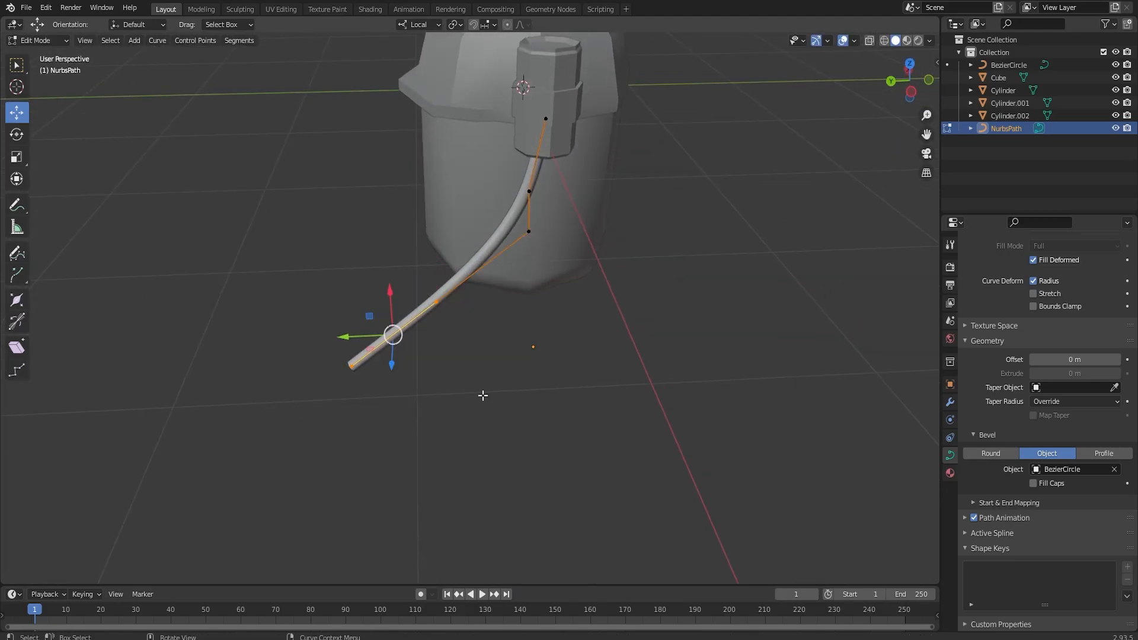
scroll(424, 285, "up", 1, "alt")
middle_click_drag(425, 285, 423, 333, "alt")
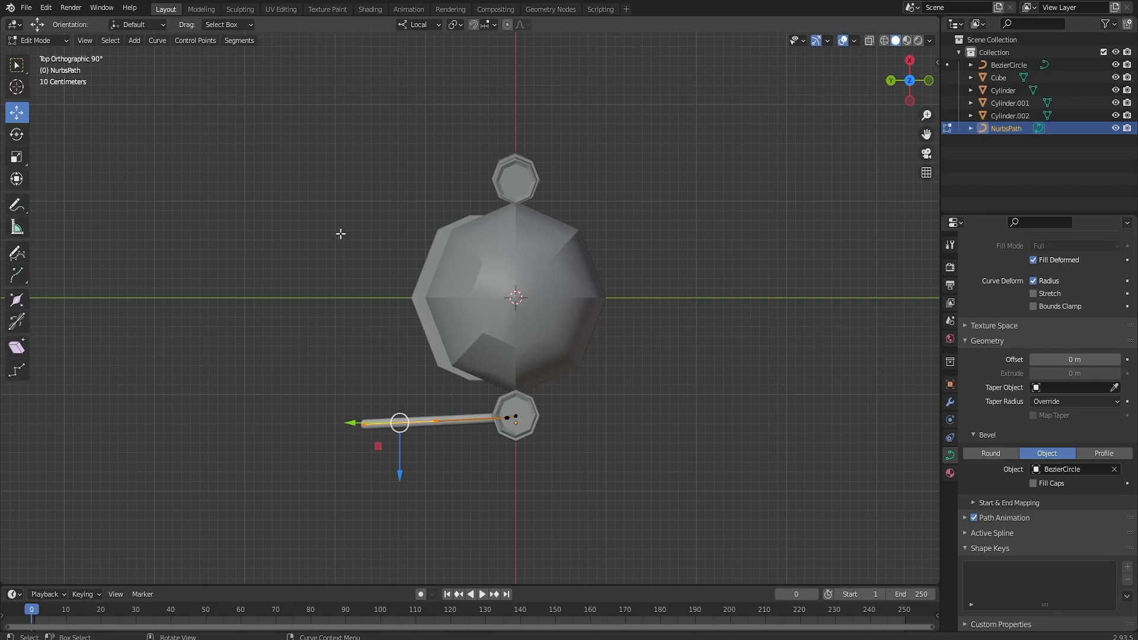
key("r")
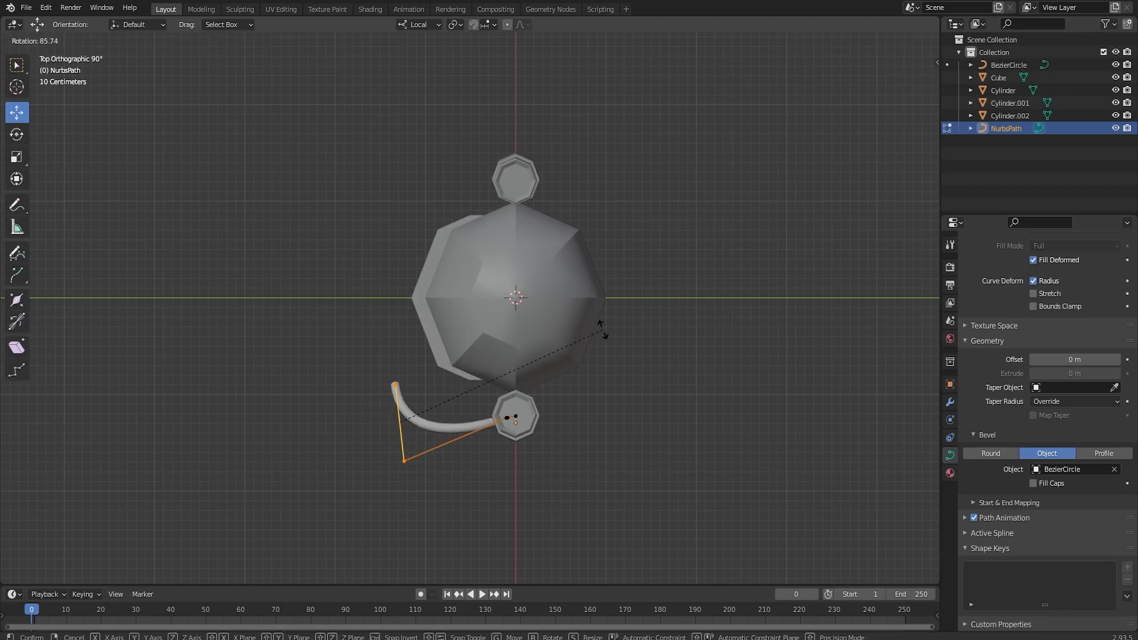
left_click(622, 342)
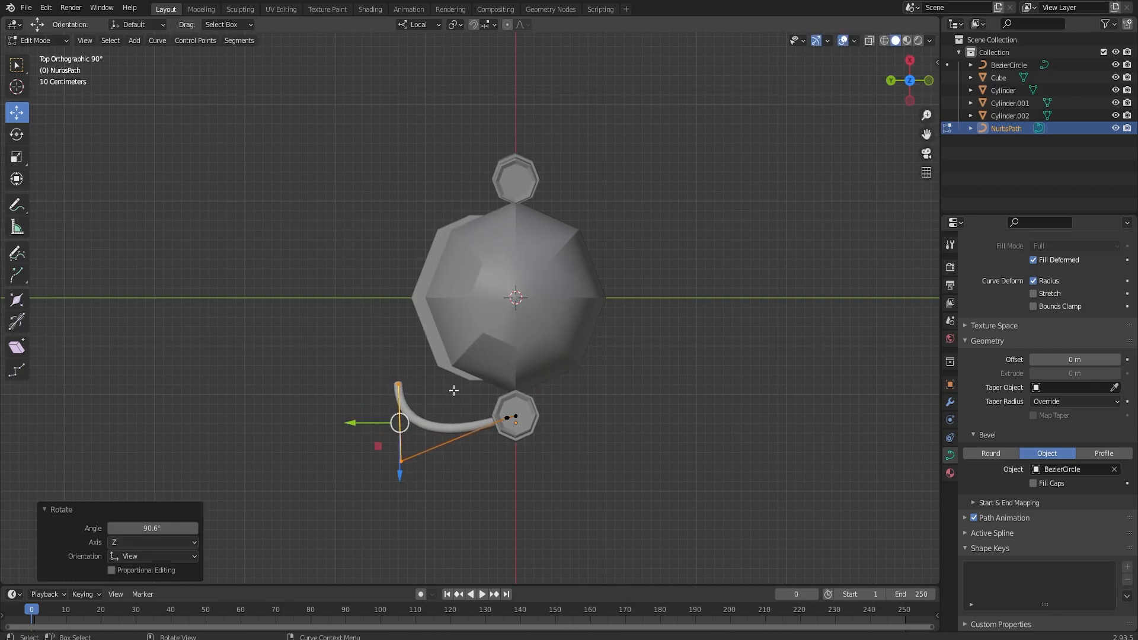
Raise the pipe's free-end control points along local X and shift them along local Z toward the head cylinder's front.
middle_click_drag(452, 389, 582, 235)
key("g")
key("x")
key("x")
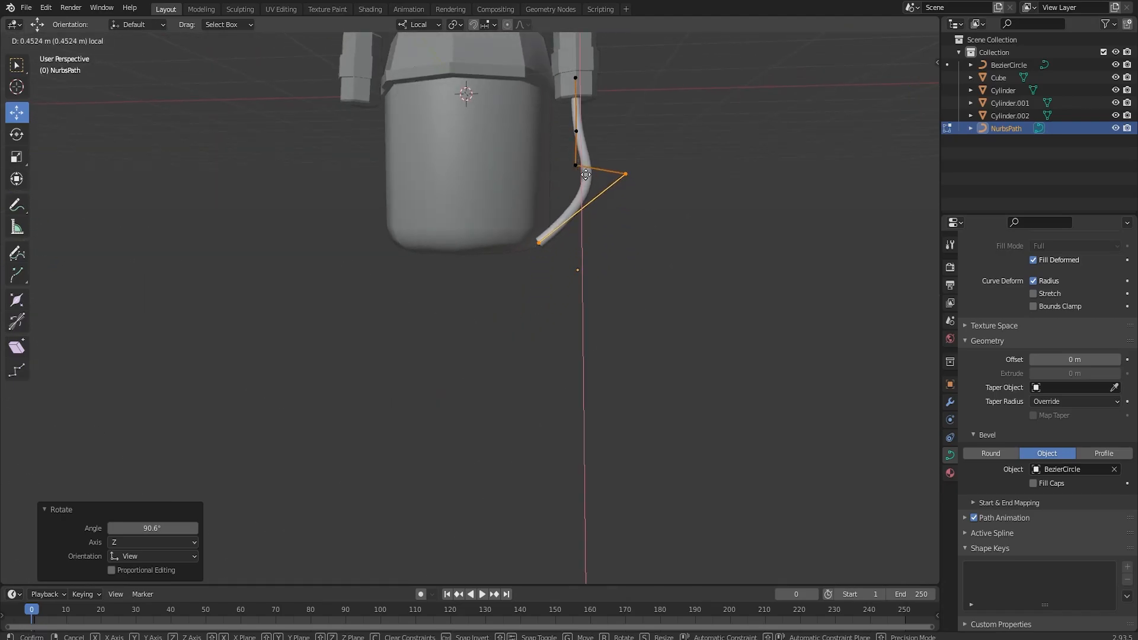
left_click(616, 197)
key("g")
key("z")
key("z")
left_click_drag(586, 208, 555, 210)
left_click_drag(525, 168, 525, 140)
left_click_drag(570, 173, 565, 175)
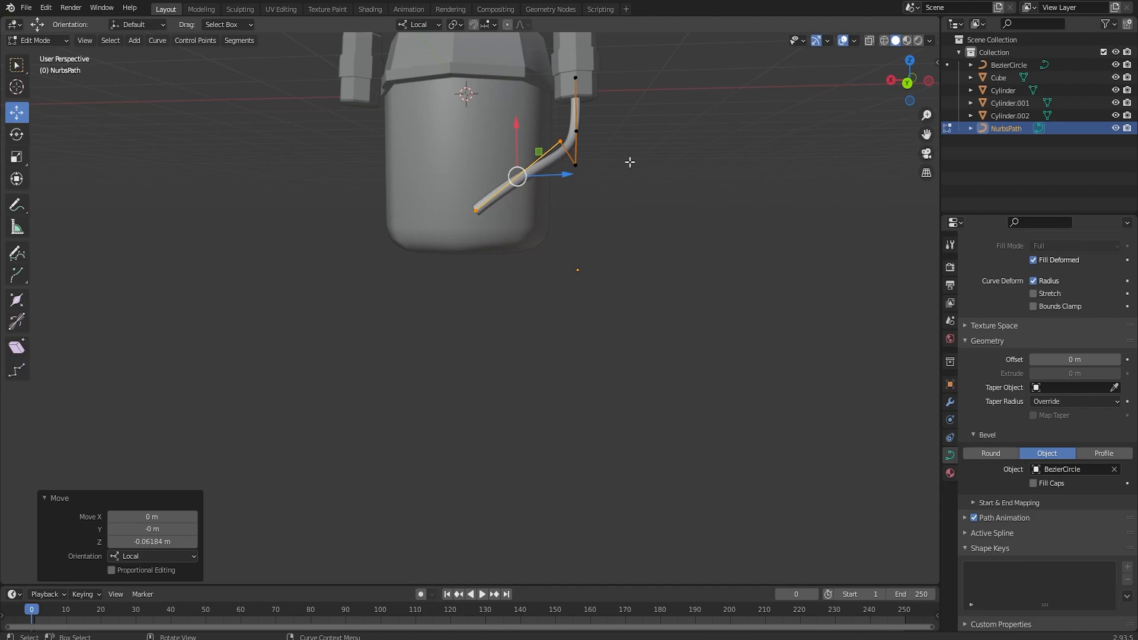
Extrude the pipe's end point about 0.32 m in X, -0.35 m in Y and 0.12 m in Z, and shift it 0.132 m along local Z.
middle_click_drag(564, 175, 744, 176)
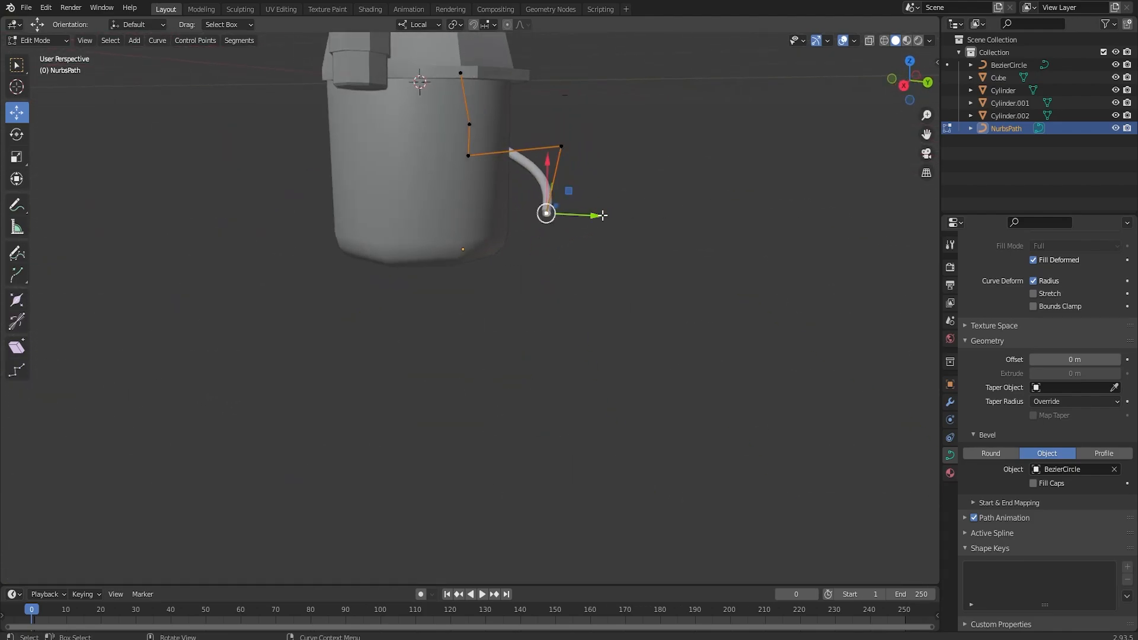
middle_click_drag(548, 221, 568, 267)
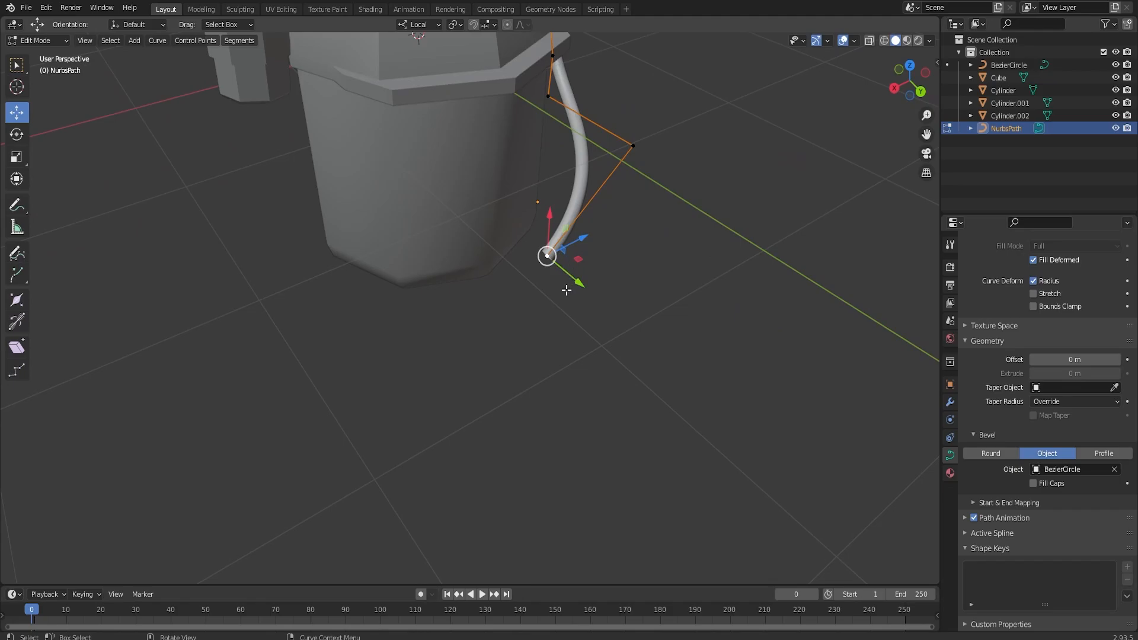
key("g")
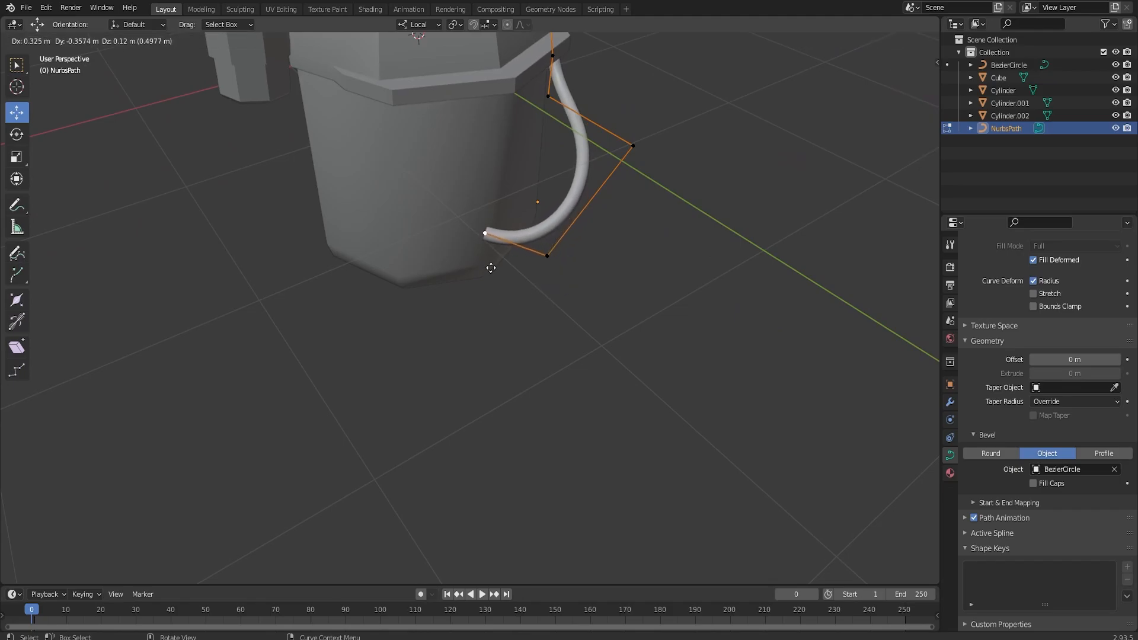
left_click(490, 268)
middle_click_drag(587, 243, 480, 269)
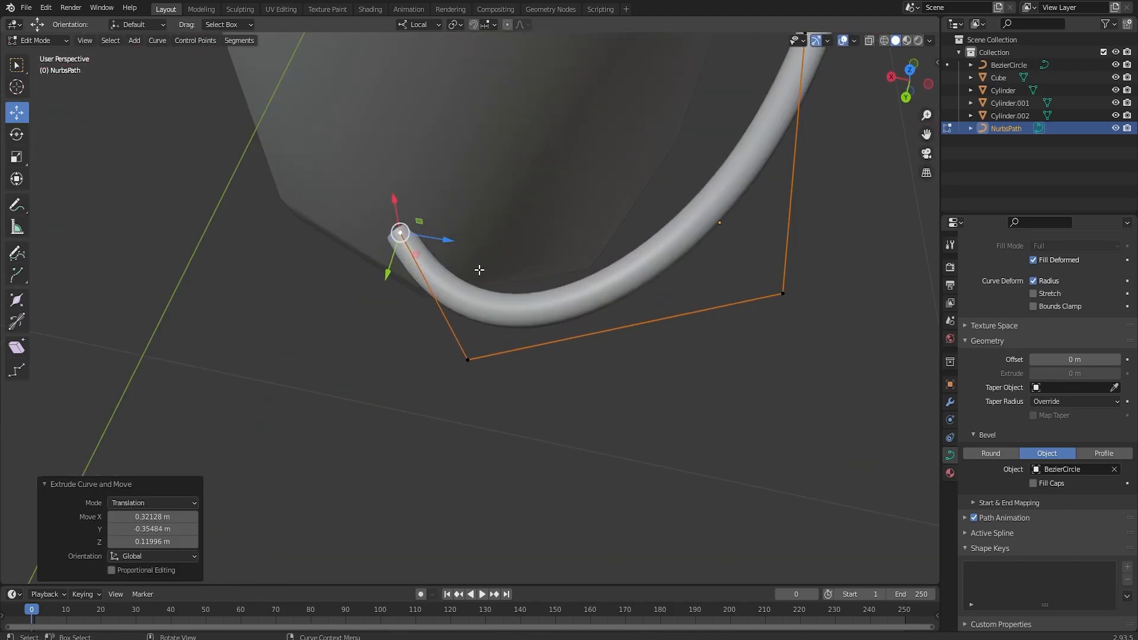
left_click_drag(447, 238, 495, 218)
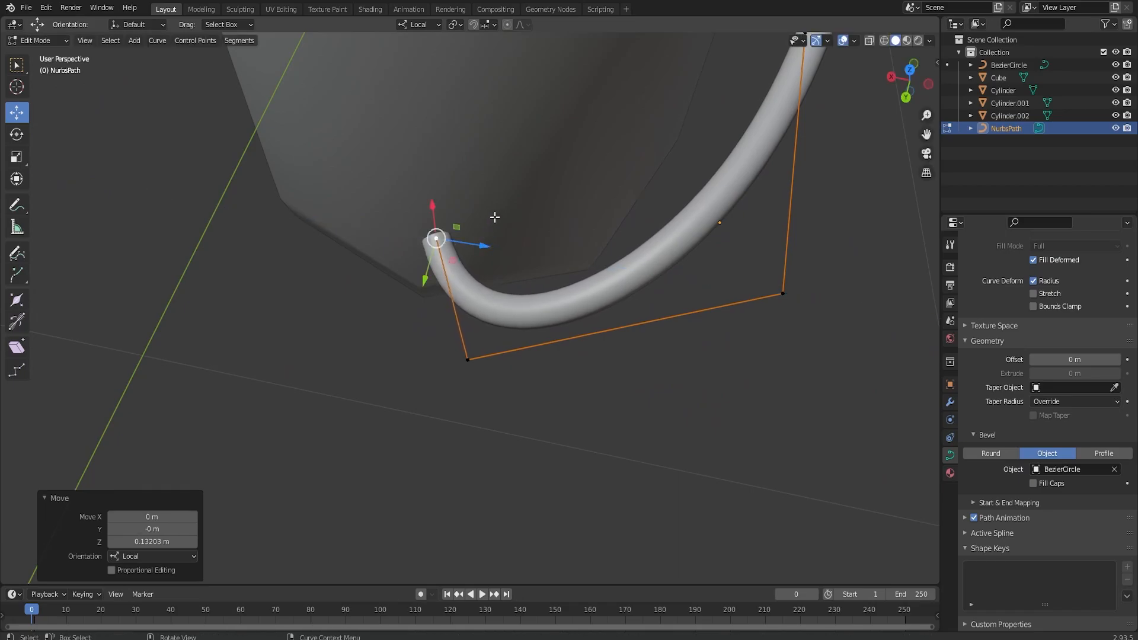
Fine-tune the pipe's free-end point with small local Y shifts, including about -0.012 m, and finish editing the curve.
key("r")
left_click(546, 235)
middle_click_drag(546, 235, 636, 203)
left_click_drag(626, 156, 622, 155)
middle_click_drag(622, 156, 486, 234)
scroll(485, 234, "up", 2)
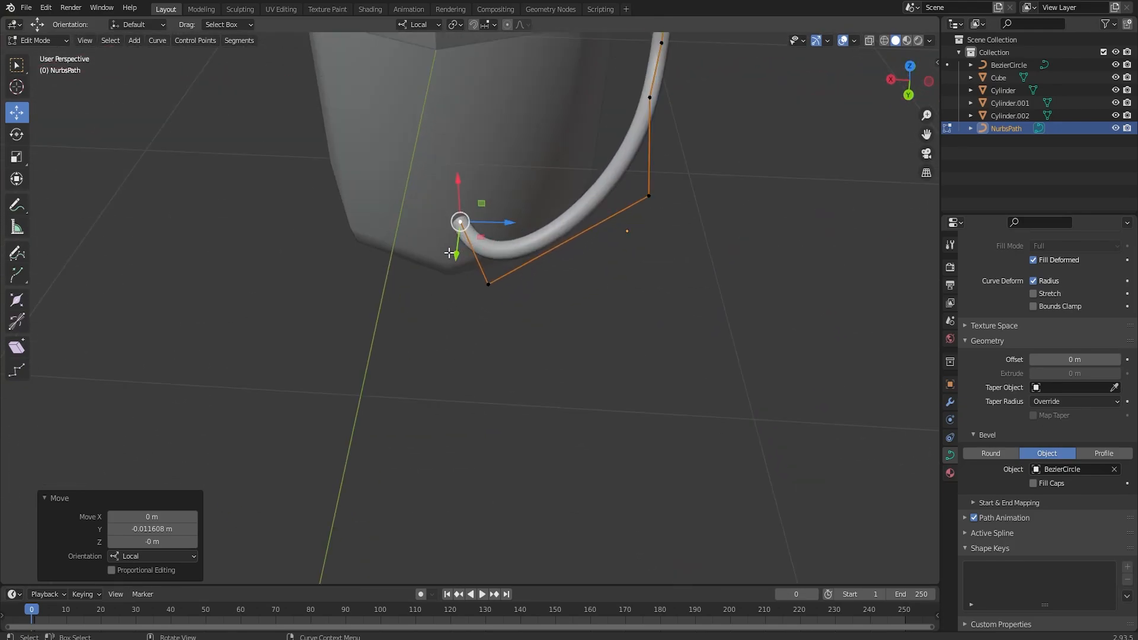
left_click_drag(455, 251, 459, 244)
scroll(459, 245, "down", 3)
middle_click_drag(465, 237, 595, 283)
scroll(539, 160, "down", 2)
scroll(551, 198, "up", 2)
key("Tab")
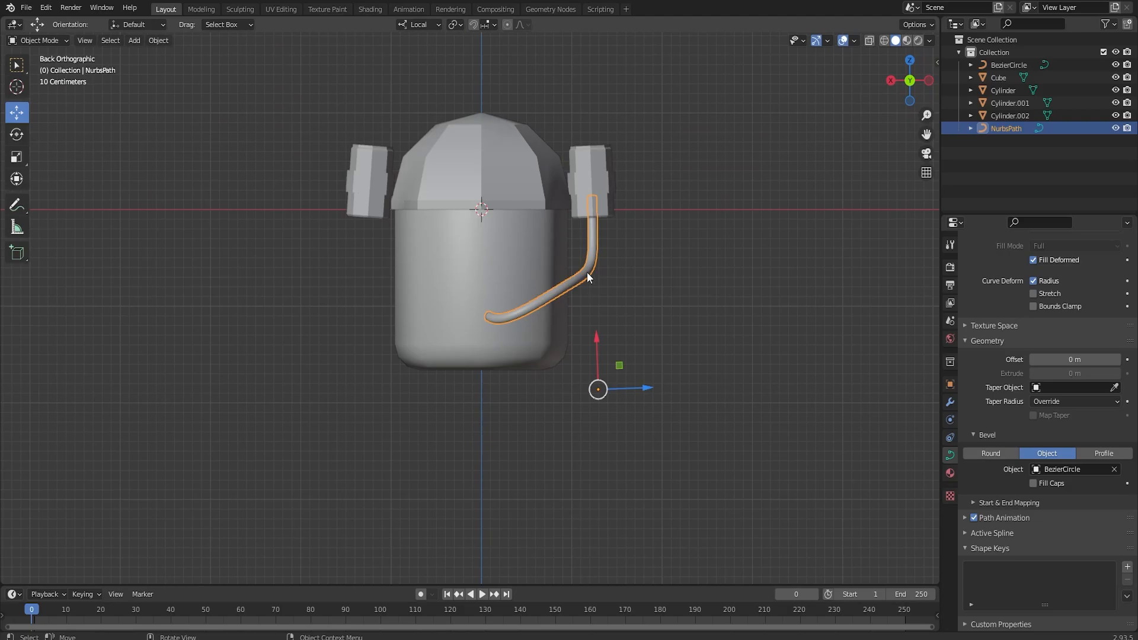
Add a Mirror modifier to the pipe with X flip and try to use the pipe itself as mirror object.
left_click(950, 403)
left_click(1034, 265)
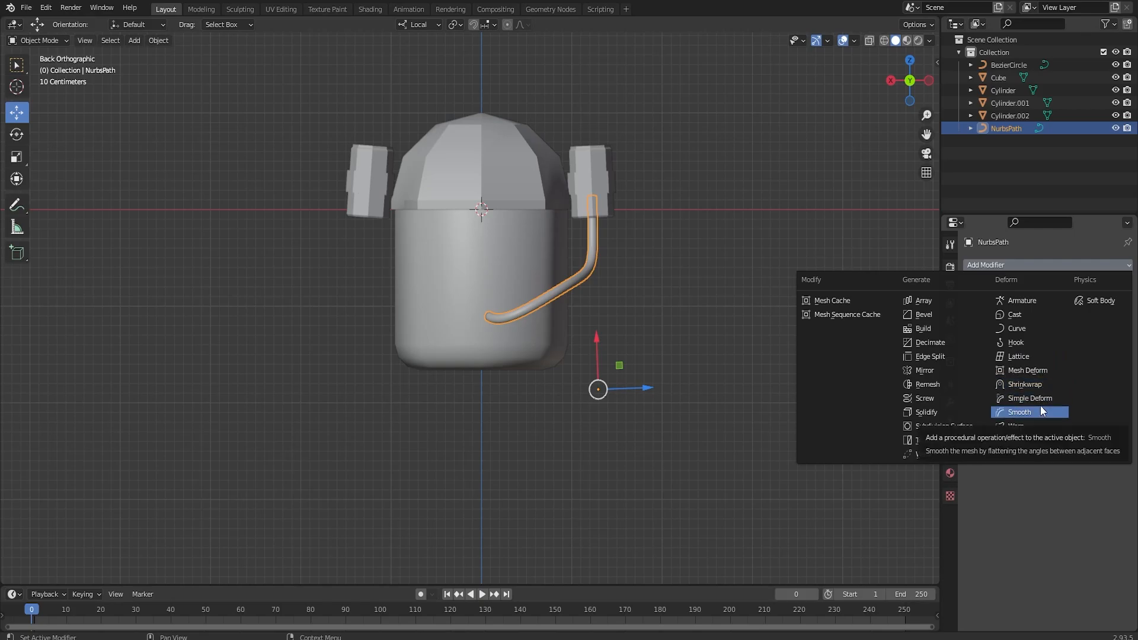
key("Escape")
left_click(1010, 265)
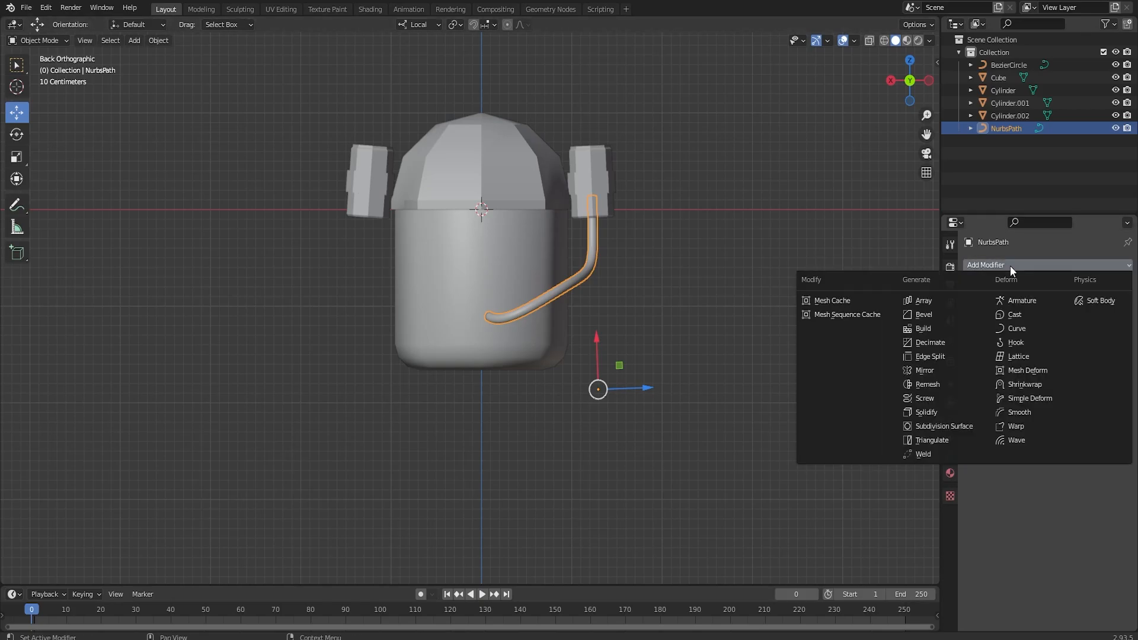
left_click(927, 370)
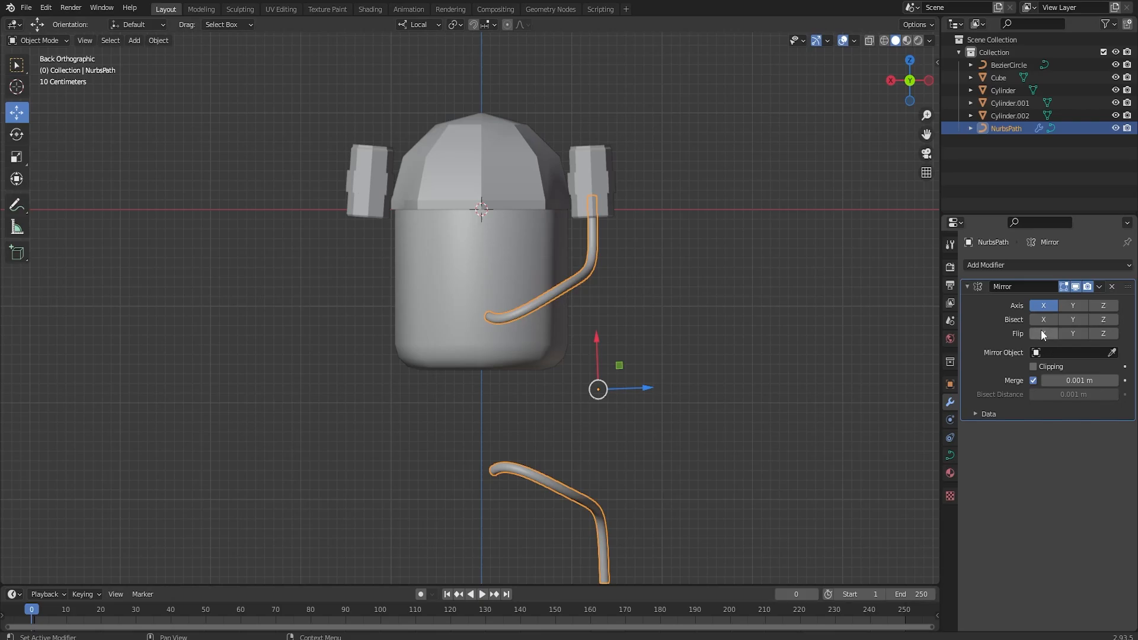
left_click(1112, 353)
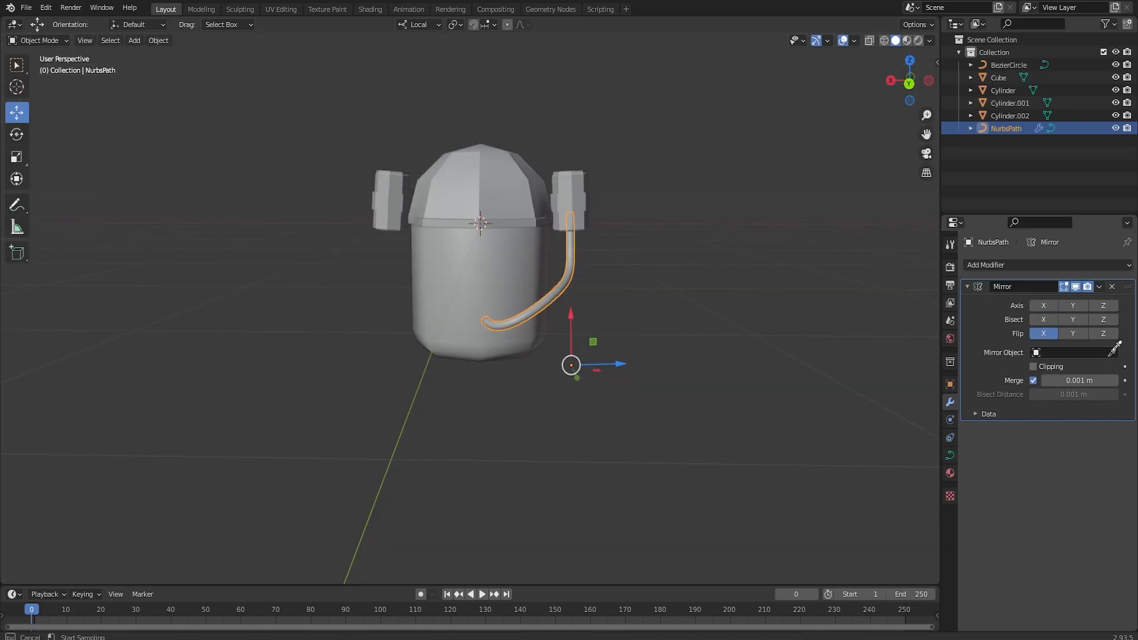
left_click(572, 264)
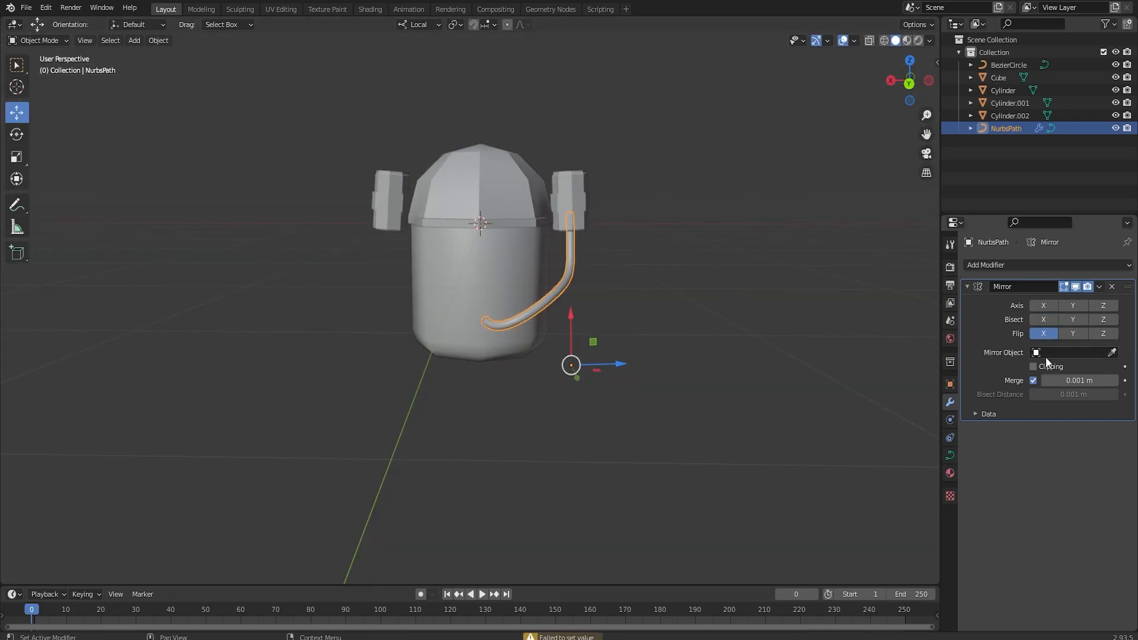
left_click(564, 282)
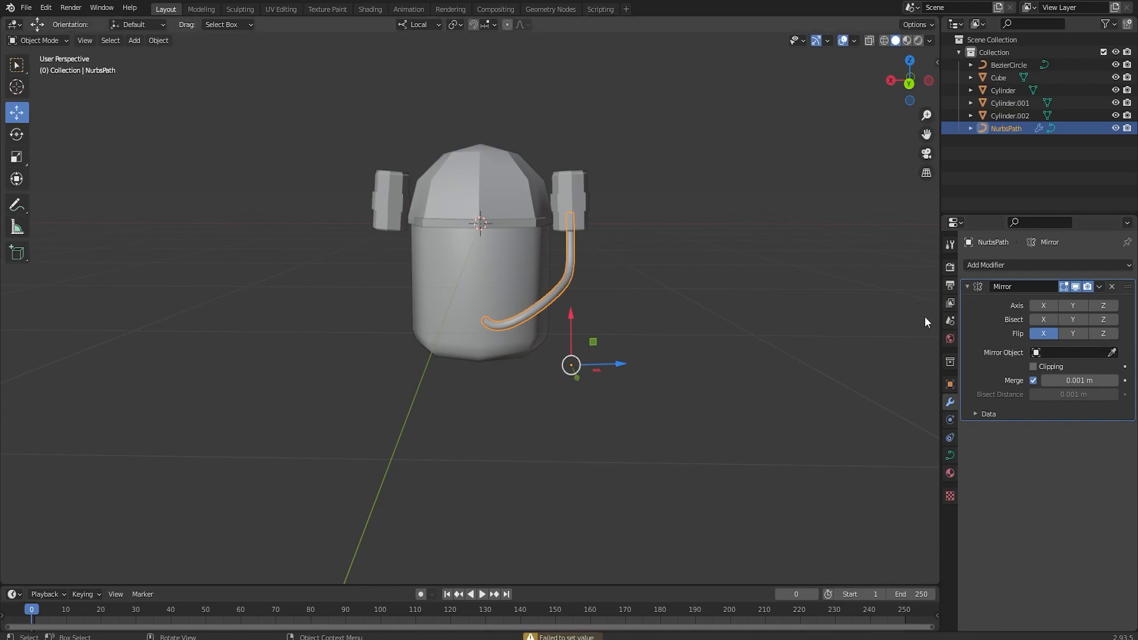
Try mirroring the pipe across its X, Y and Z axes and toggle the X bisect.
left_click(1043, 309)
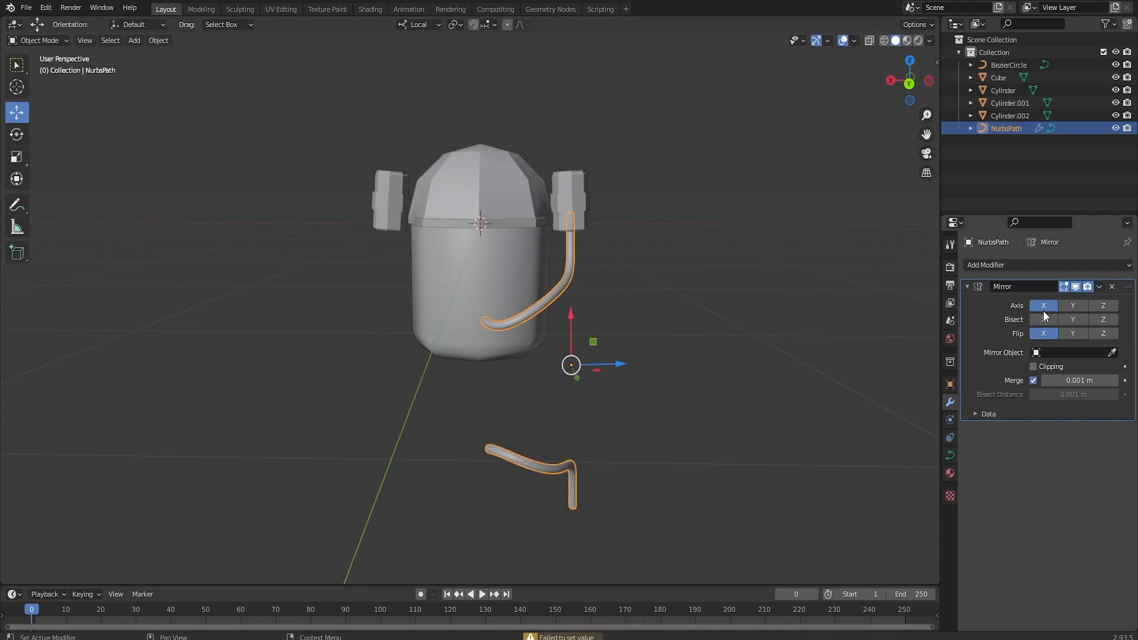
left_click(1044, 307)
left_click(1075, 308)
left_click(1103, 306)
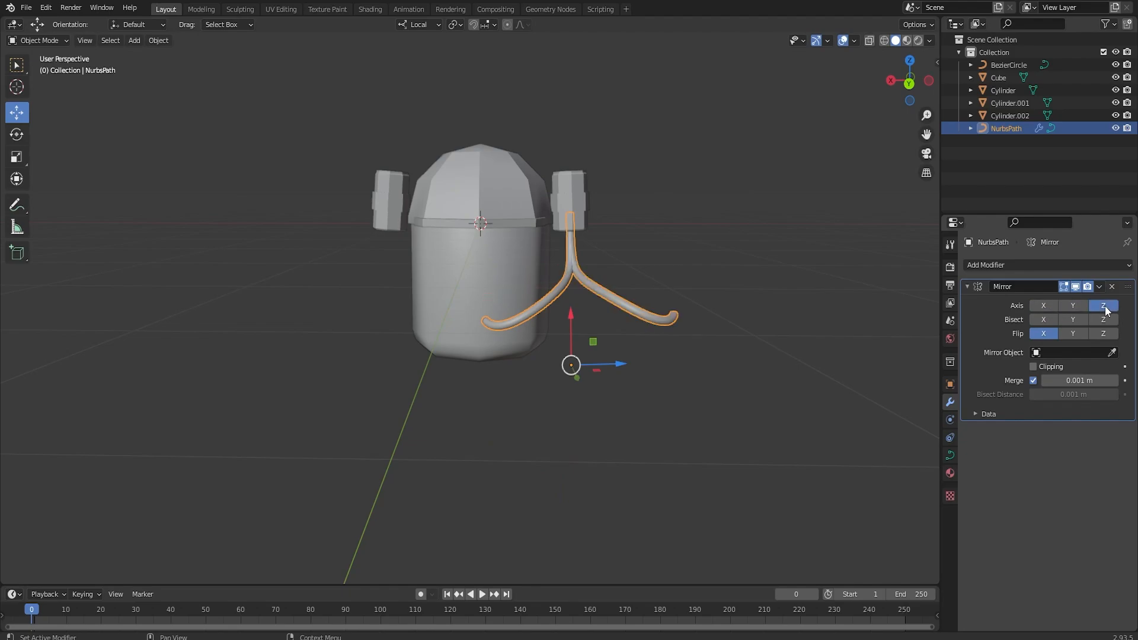
left_click(1045, 321)
left_click(1045, 321)
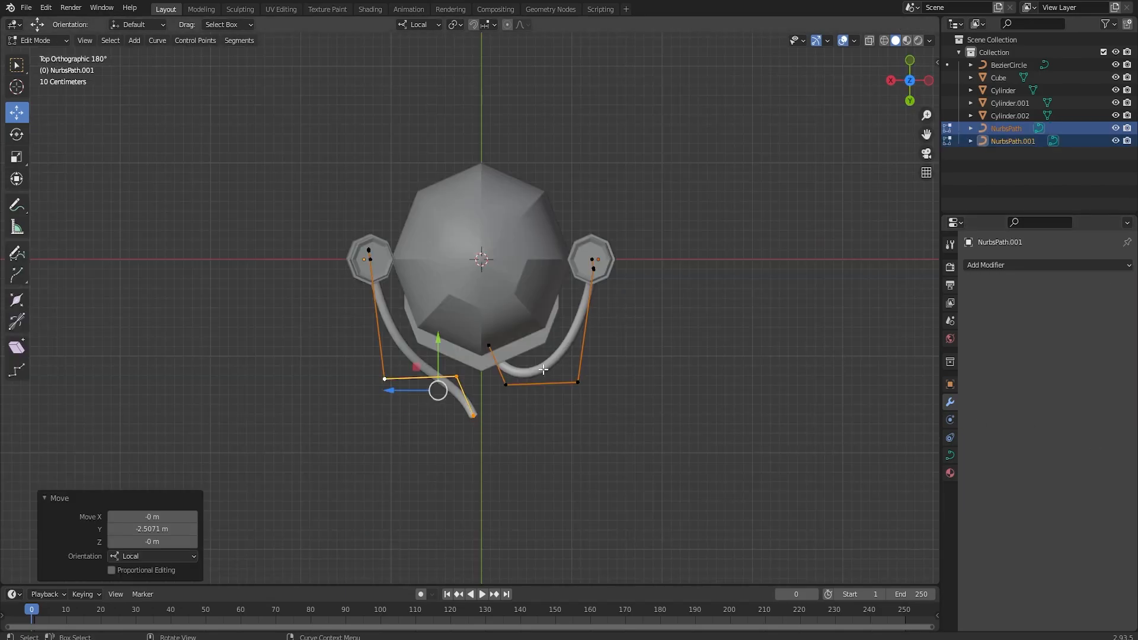
Reposition the duplicated pipe's free-end control points, moving its end point about 0.744 m along local Y toward the head cylinder.
scroll(543, 369, "up", 4)
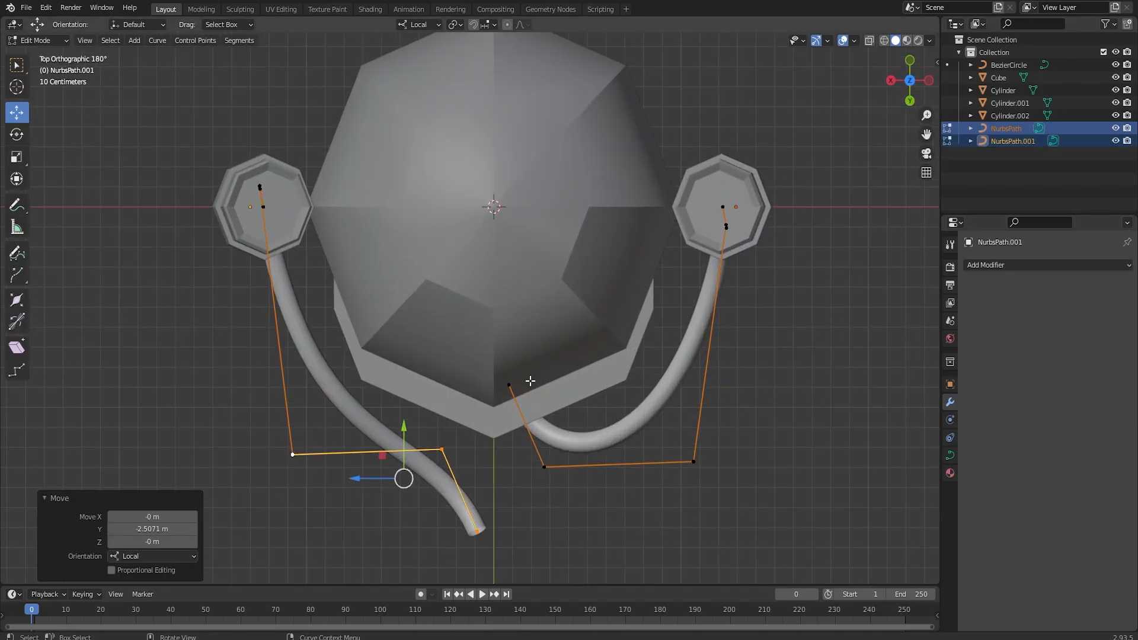
middle_click_drag(466, 376, 521, 280)
left_click_drag(403, 429, 441, 444)
left_click(441, 456)
left_click(477, 538)
left_click_drag(477, 514, 483, 358)
middle_click_drag(510, 386, 472, 327)
scroll(512, 258, "down", 4)
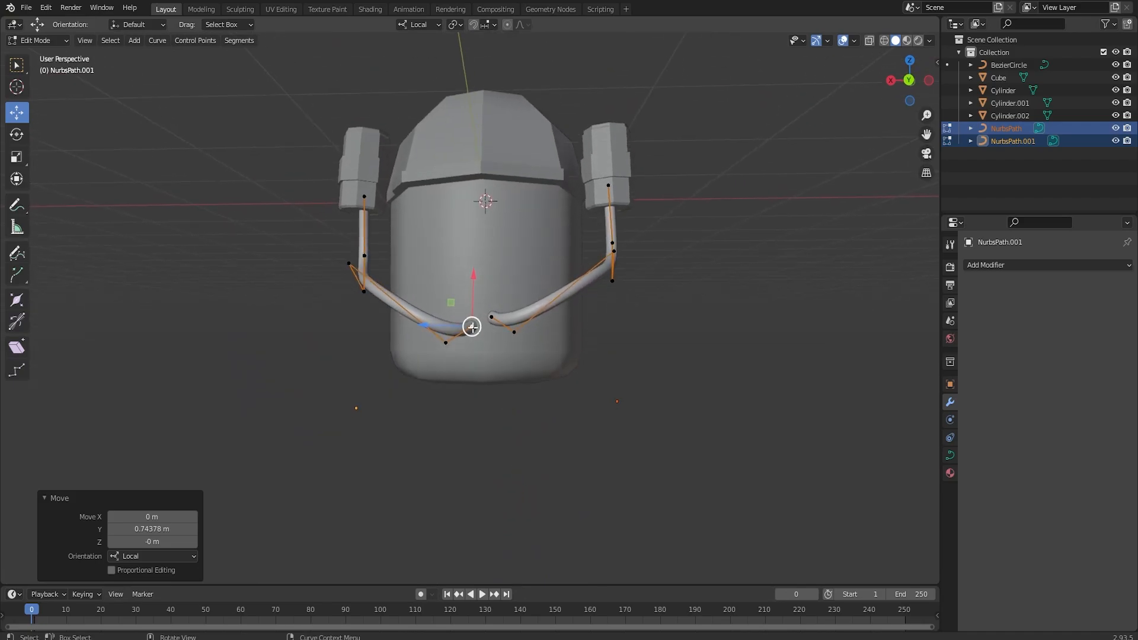
Raise the duplicated pipe's last two control points slightly along local X, finish editing and deselect the pipes.
left_click(446, 343)
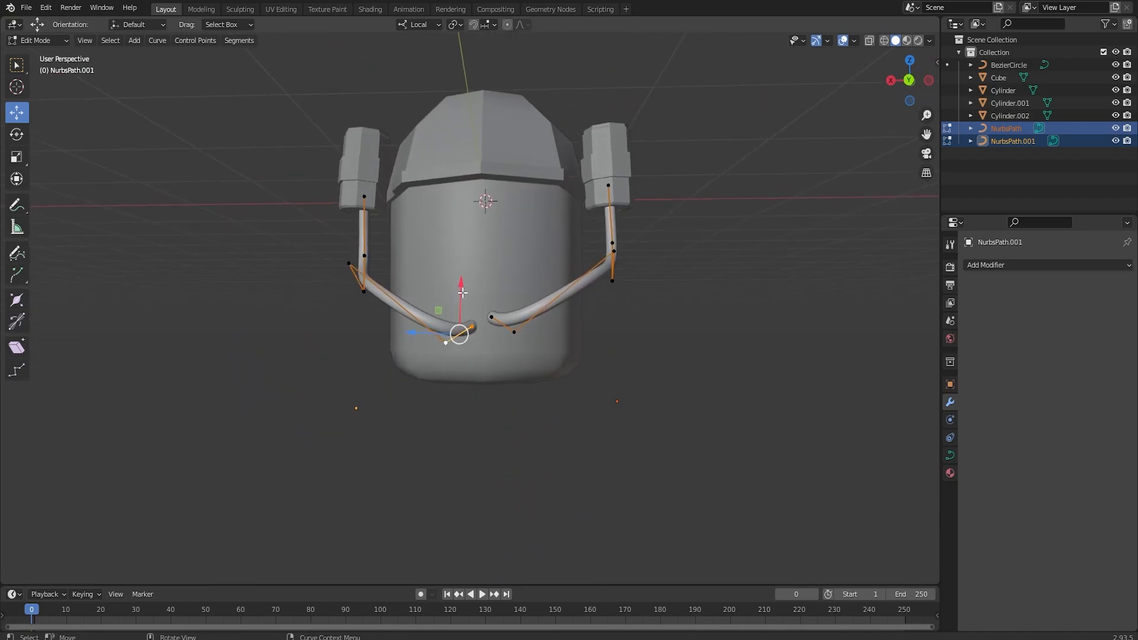
left_click_drag(462, 292, 463, 283)
key("Tab")
middle_click_drag(688, 304, 657, 292)
left_click(684, 304)
middle_click_drag(545, 212, 507, 285)
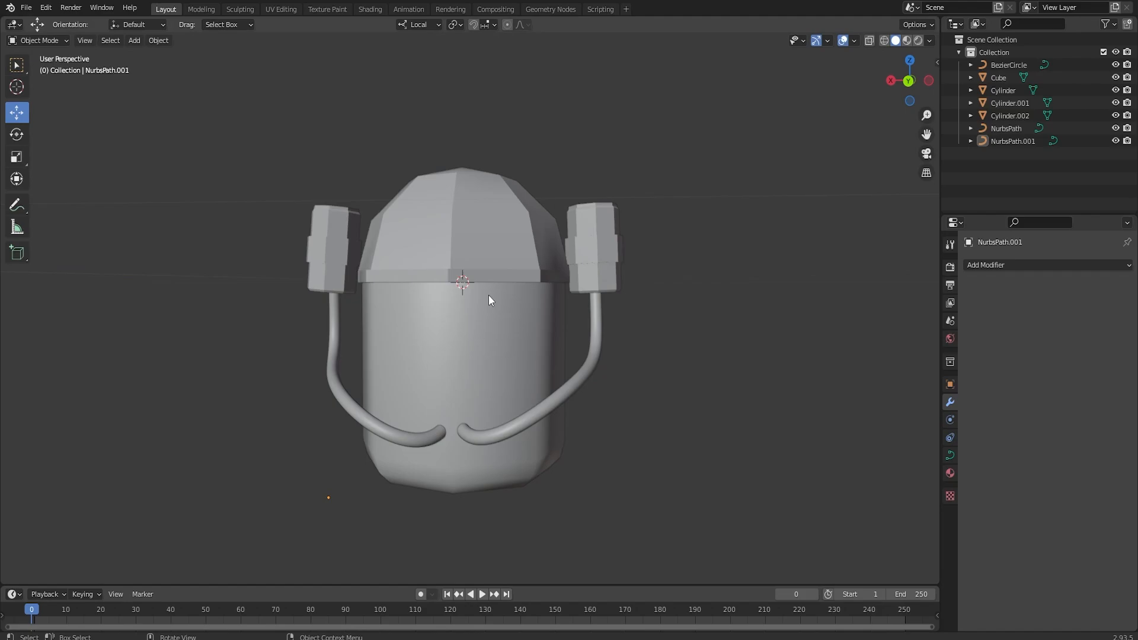
Select both drinking pipes and join them into one curve object.
key("a")
scroll(491, 286, "down", 1)
middle_click_drag(491, 286, 589, 315)
left_click(622, 339)
scroll(602, 312, "up", 4)
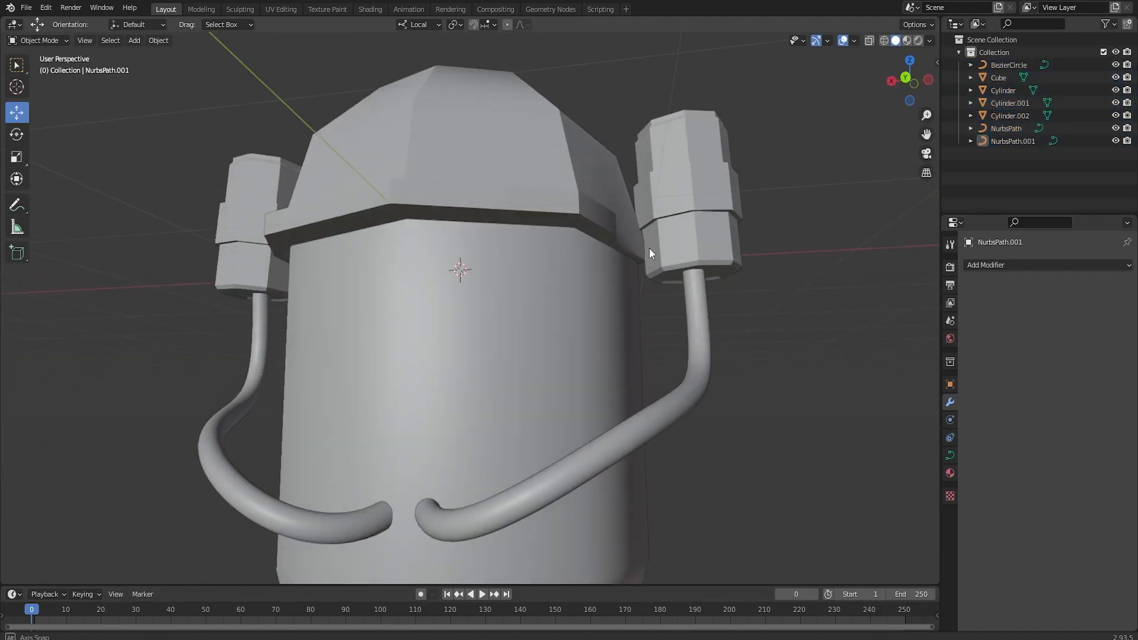
middle_click_drag(649, 248, 666, 417)
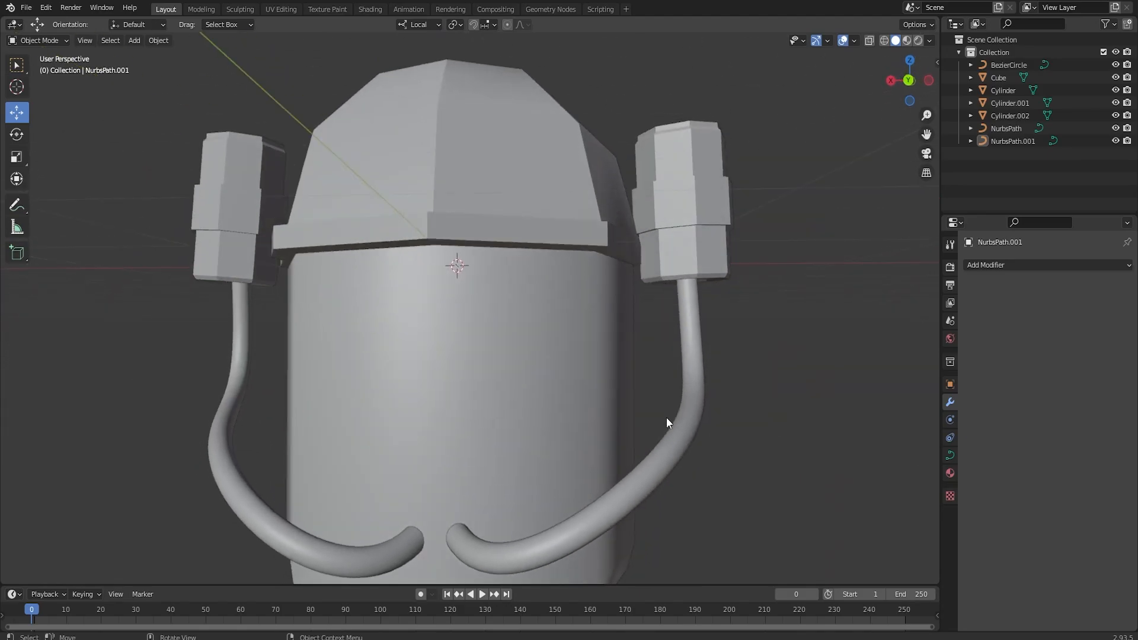
left_click(666, 417)
scroll(678, 424, "down", 4)
left_click(365, 416, "shift")
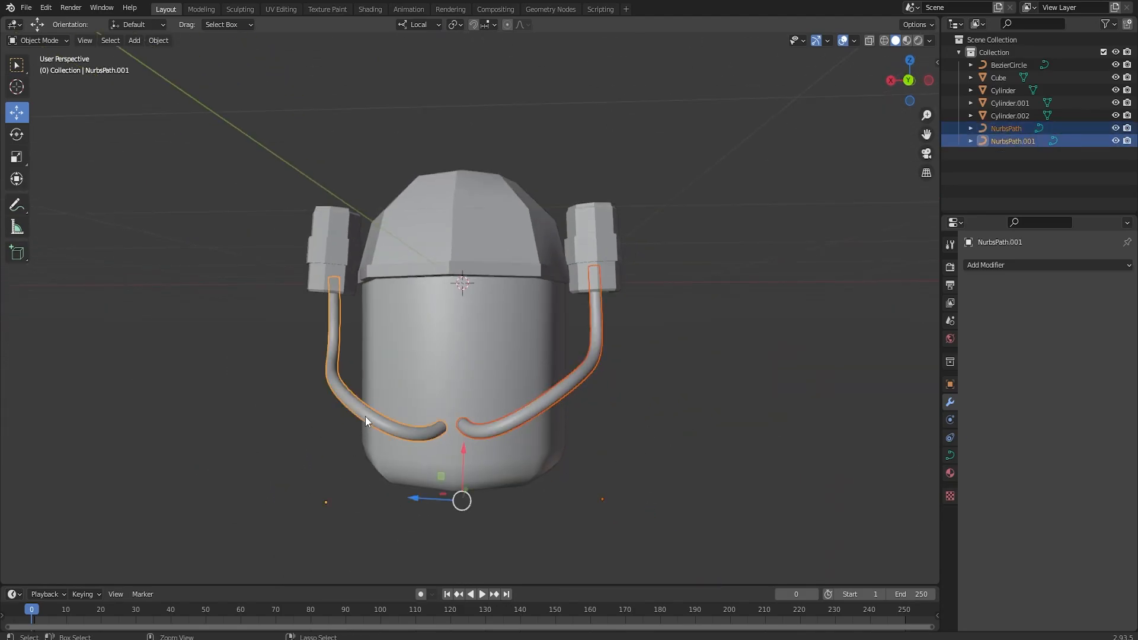
key("ctrl+j")
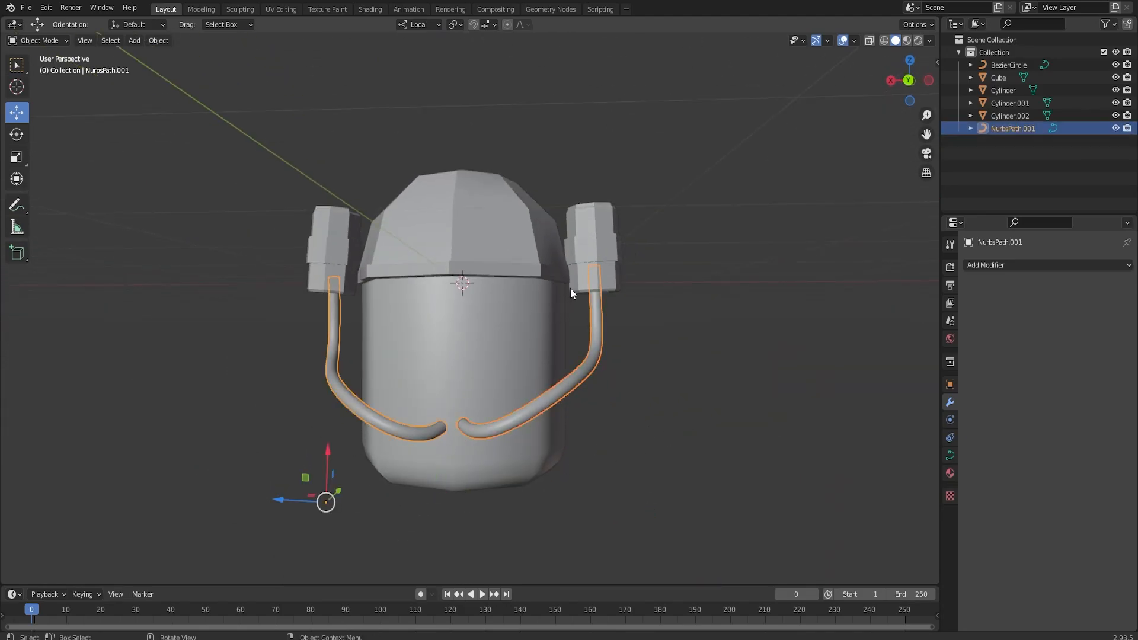
Select the two side cans and the domed cap and join them into one mesh object.
left_click(593, 244)
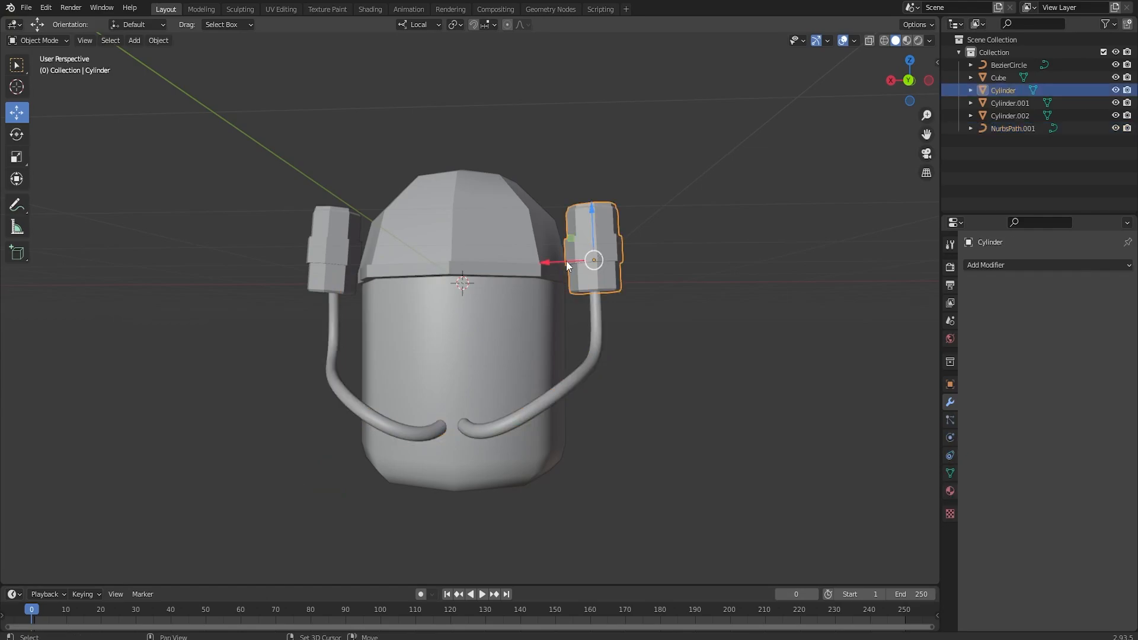
left_click(407, 243, "shift")
left_click(339, 246, "shift")
key("ctrl+j")
Select the joined cap and cans and the joined pipes in turn, and examine the model from several sides.
left_click(334, 314)
left_click(592, 241)
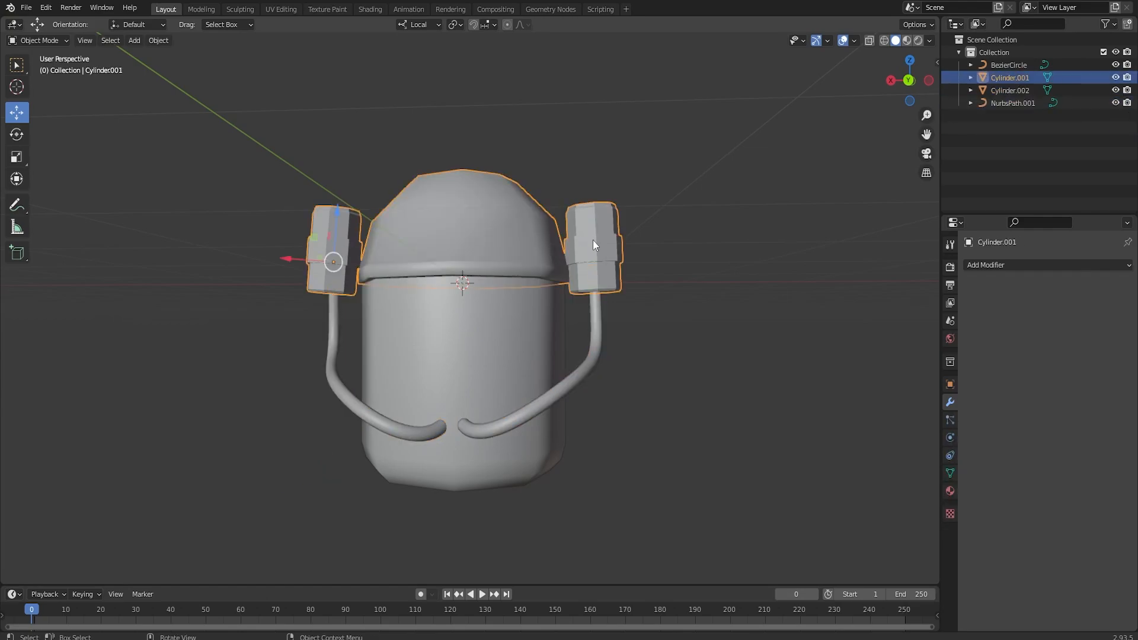
left_click(594, 315)
left_click(594, 267)
left_click(597, 337)
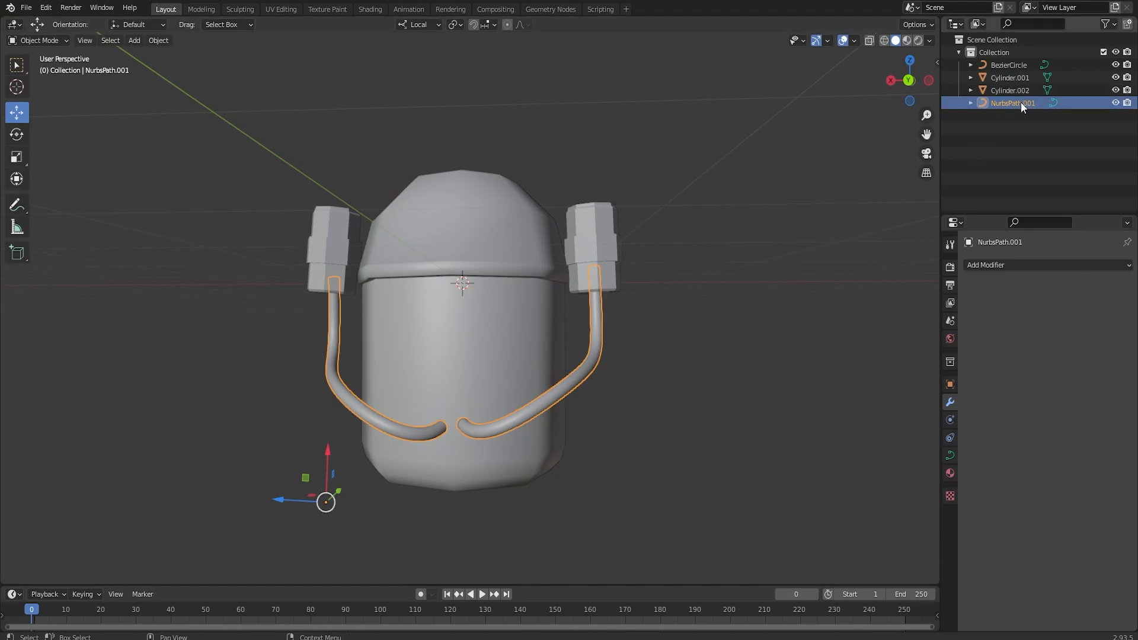
middle_click_drag(812, 208, 688, 261)
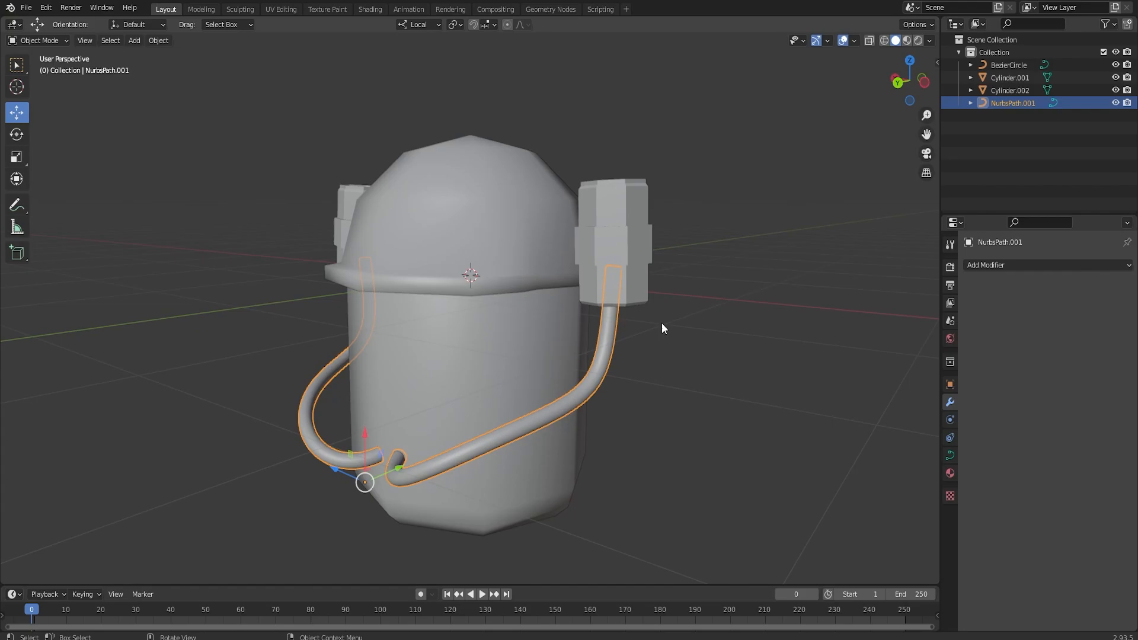
middle_click_drag(485, 328, 574, 324)
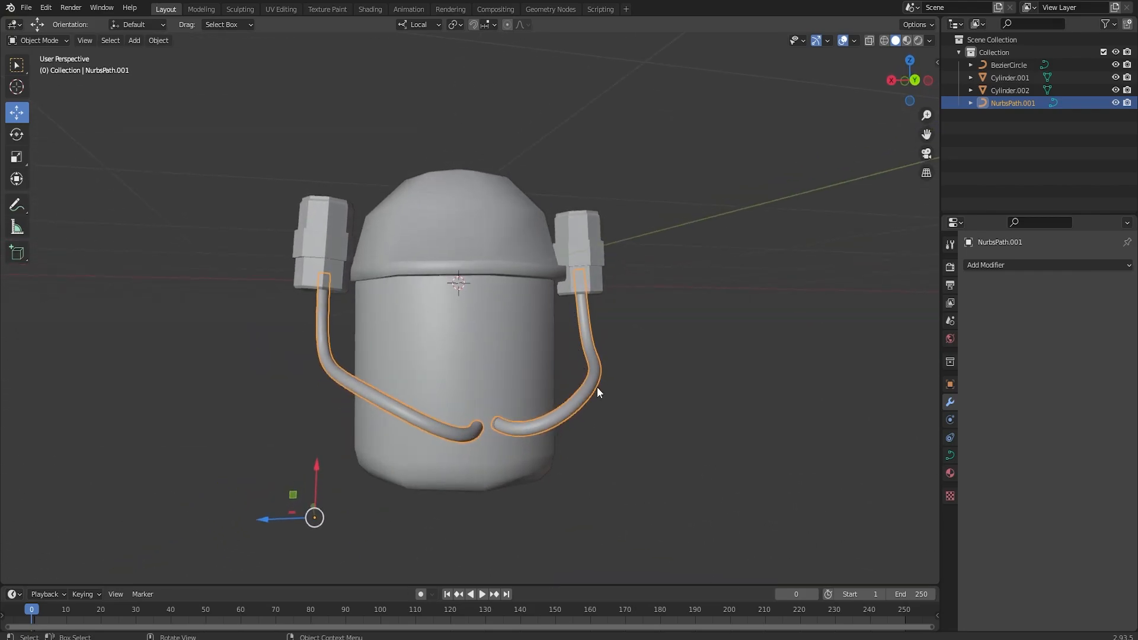
middle_click_drag(588, 403, 538, 194)
Apply smooth shading to the joined cap and cans.
left_click(307, 229)
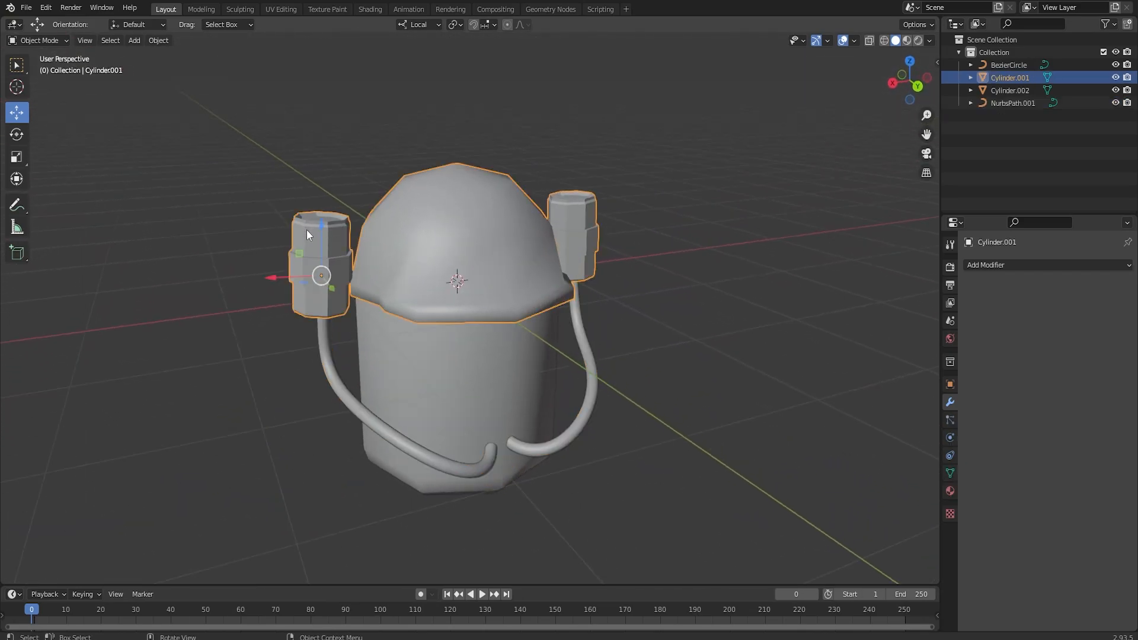
right_click(332, 239)
left_click(336, 236)
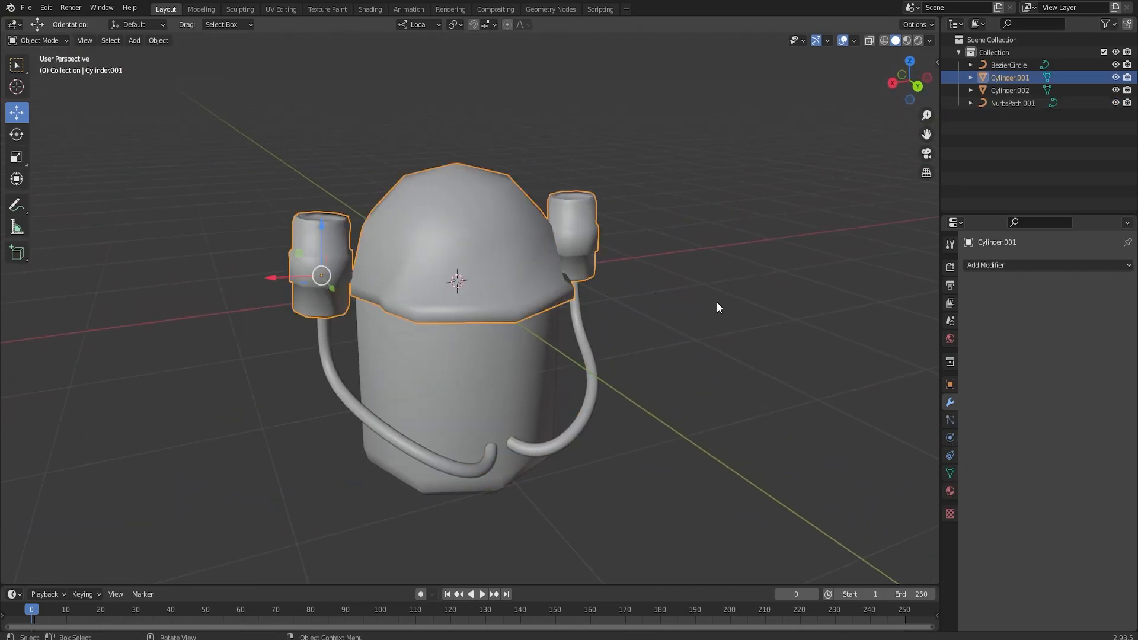
Enable Auto Smooth on the joined cap and cans with an angle of 48.1° and check the shading.
left_click(950, 473)
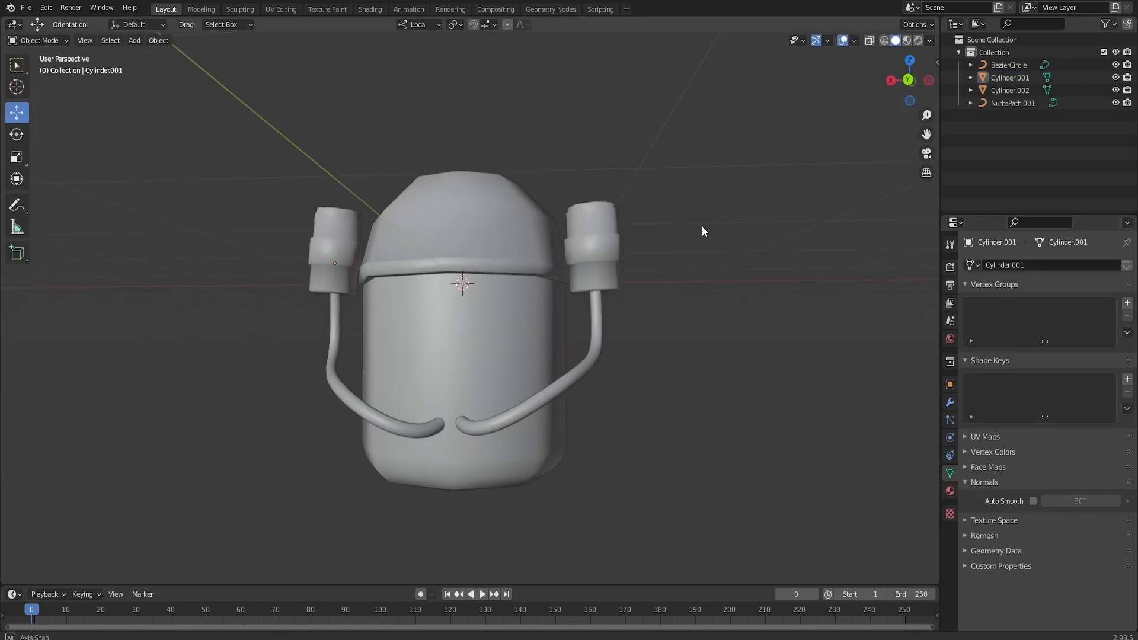
middle_click_drag(702, 226, 553, 357)
left_click(553, 357)
left_click(1032, 502)
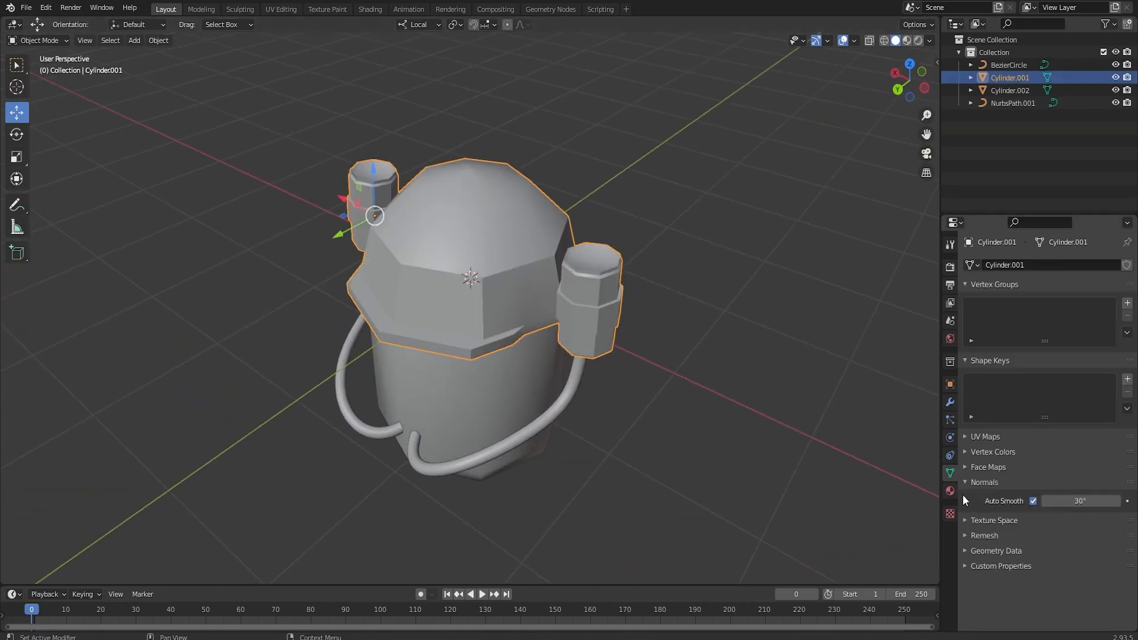
mouse_move(877, 439)
middle_mouse_down()
mouse_move(635, 233)
mouse_move(564, 308)
mouse_move(579, 257)
mouse_move(792, 328)
mouse_move(662, 305)
mouse_move(668, 330)
mouse_move(622, 377)
mouse_move(610, 279)
middle_mouse_up()
scroll(610, 279, "up", 2)
middle_click_drag(686, 228, 707, 249)
key("Tab")
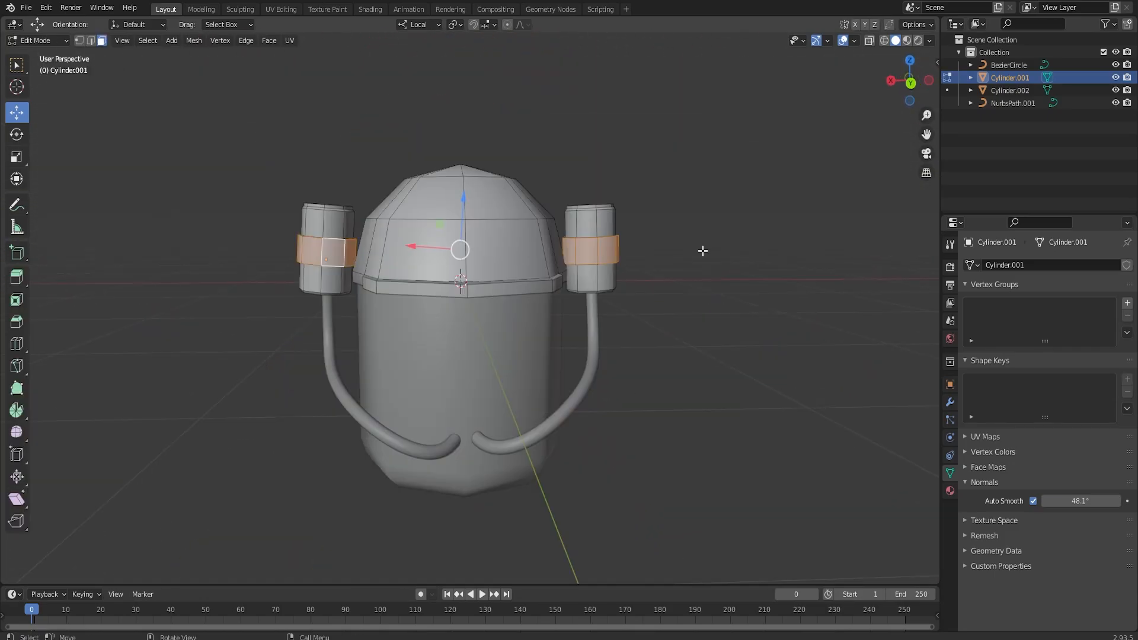
key("Tab")
scroll(698, 255, "down", 1)
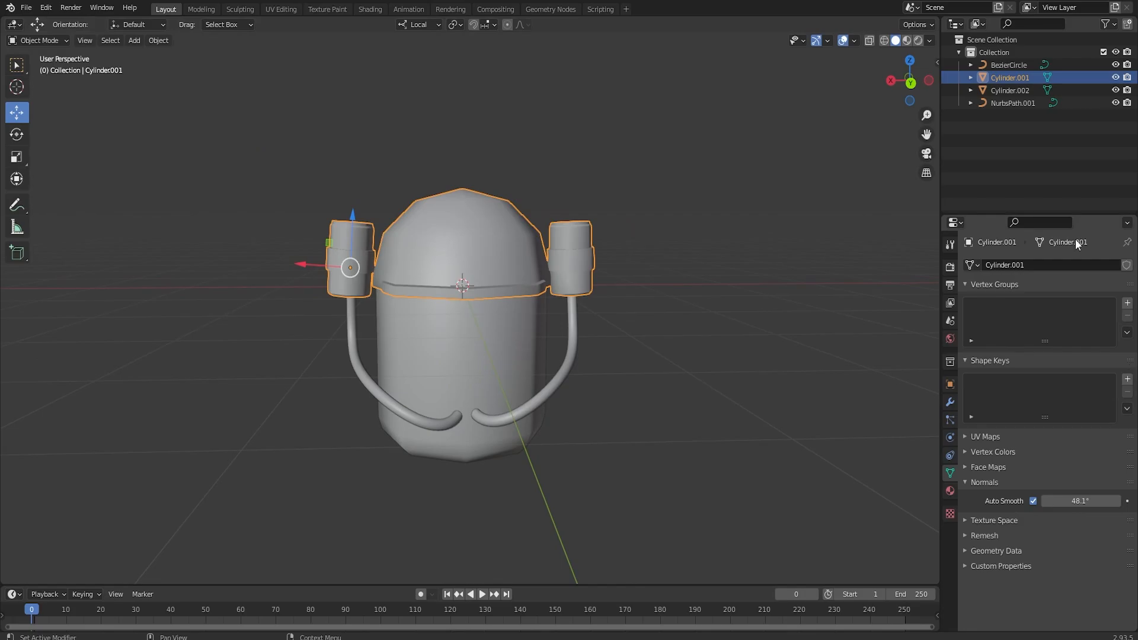
scroll(694, 232, "down", 1)
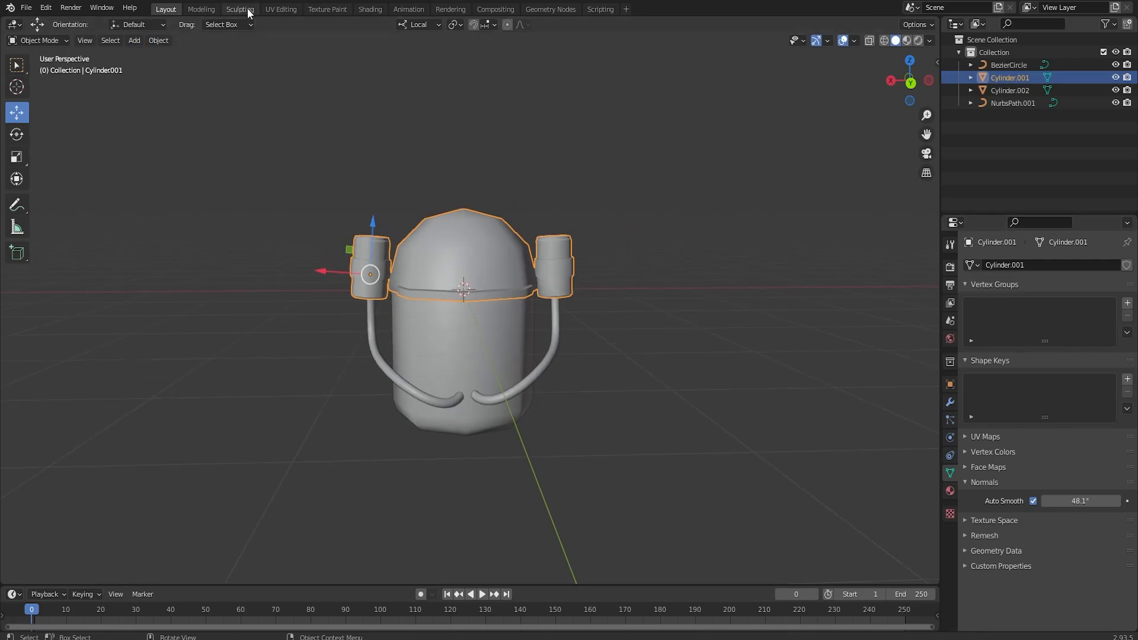
Switch to the UV Editing workspace, load the Color_Grid.png image and show the model in the back view.
left_click(280, 9)
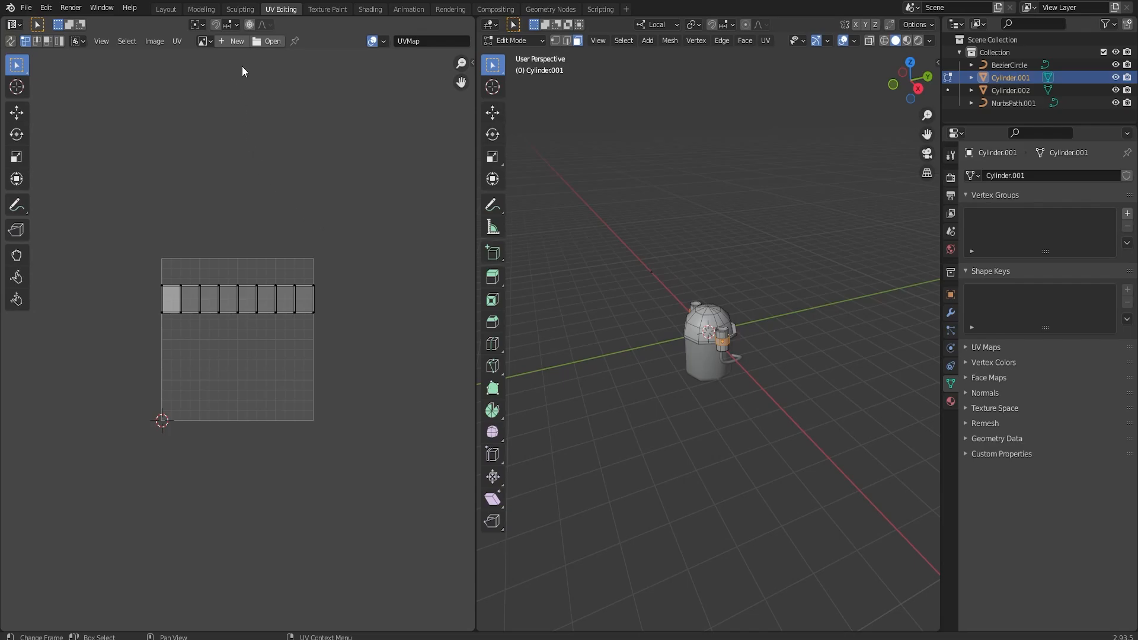
left_click(272, 41)
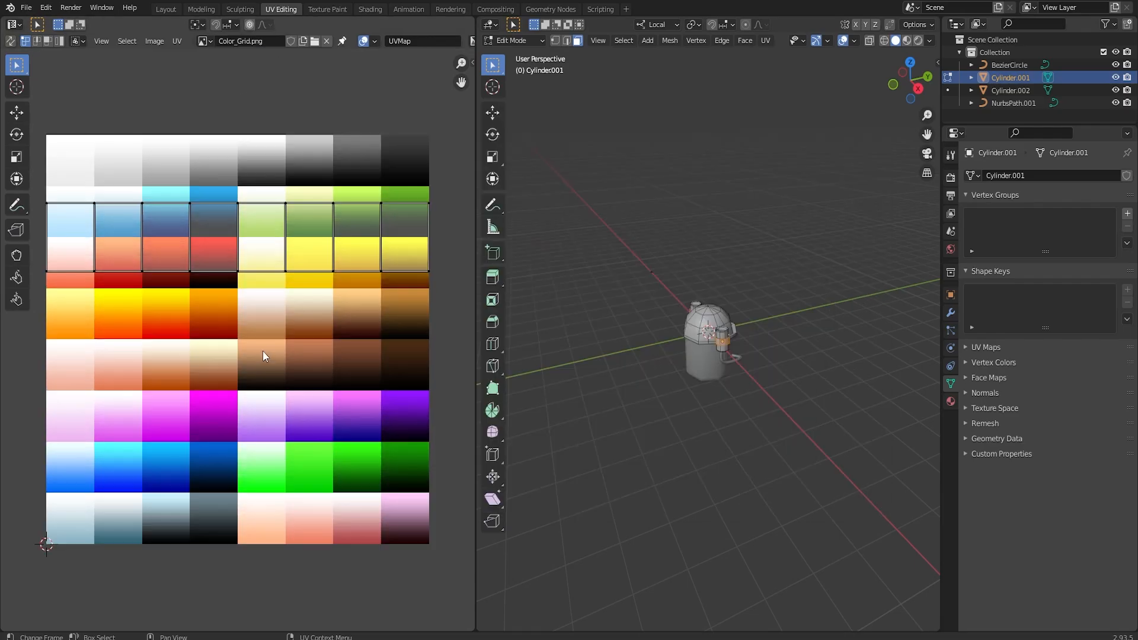
key("ctrl+KP_1")
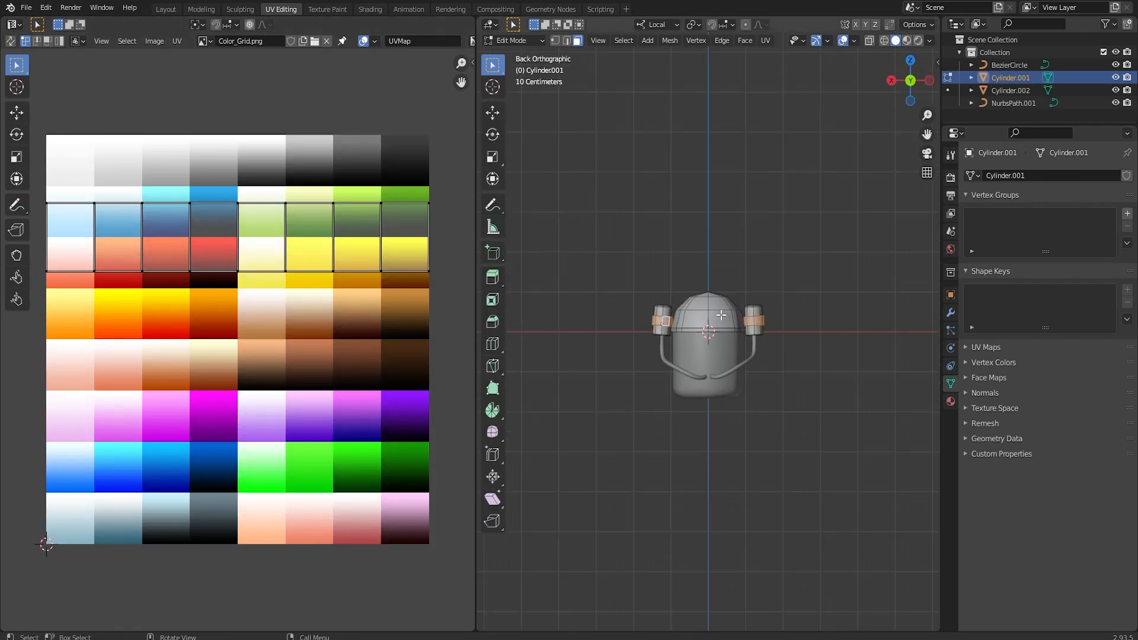
scroll(714, 313, "up", 5)
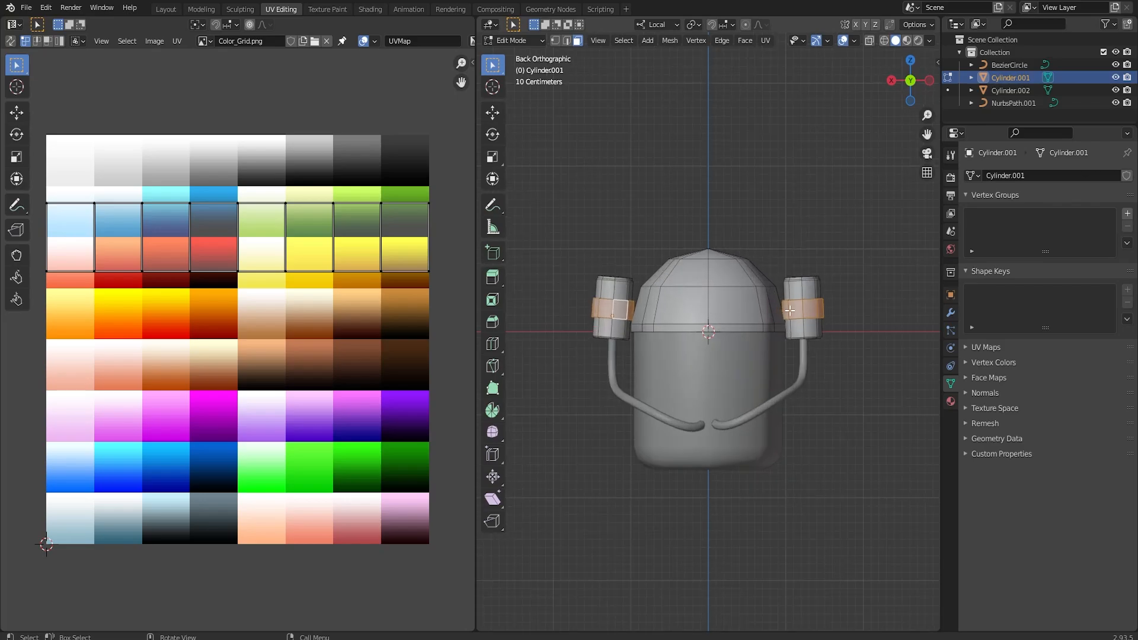
Collapse the UVs of the two can bands to a single point and place them on the darkest grey swatch.
key("s")
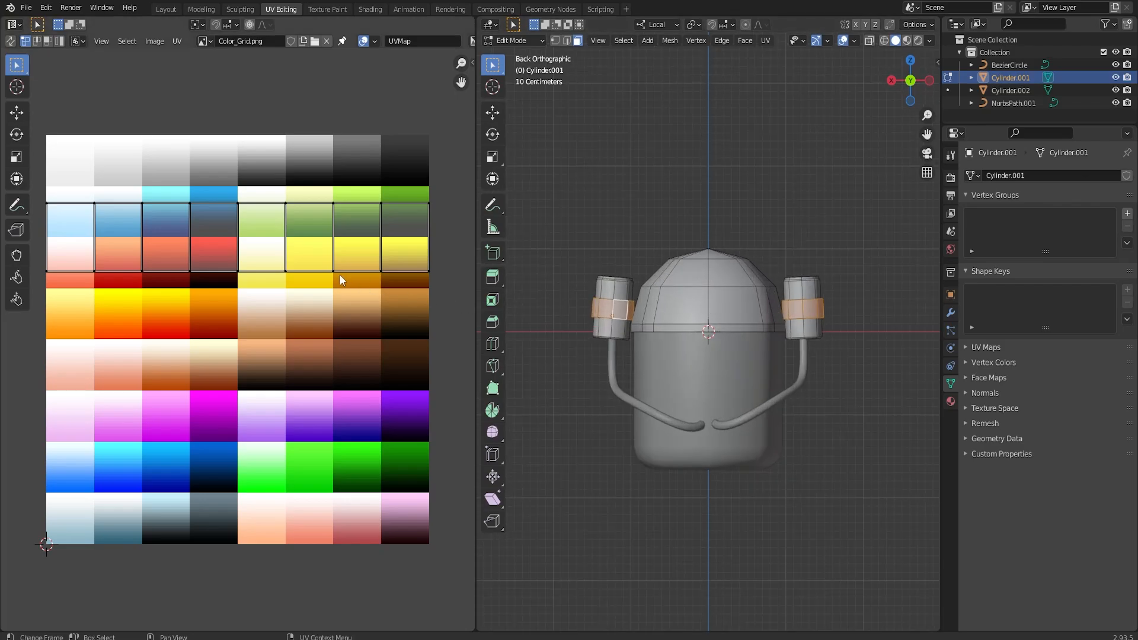
key("0")
key("Return")
key("g")
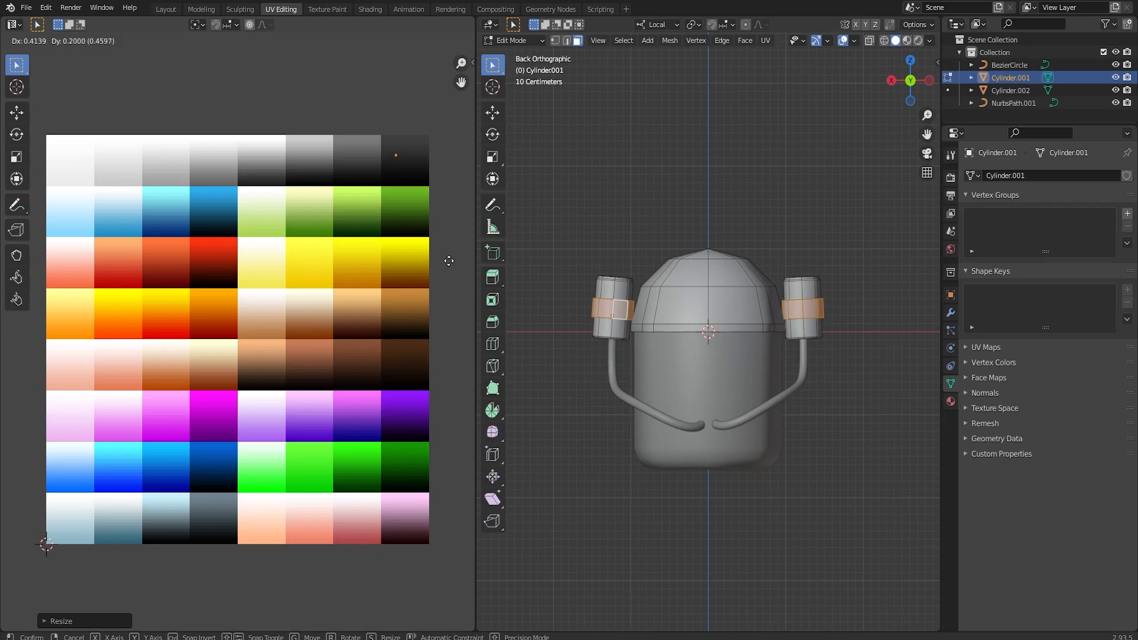
left_click(447, 251)
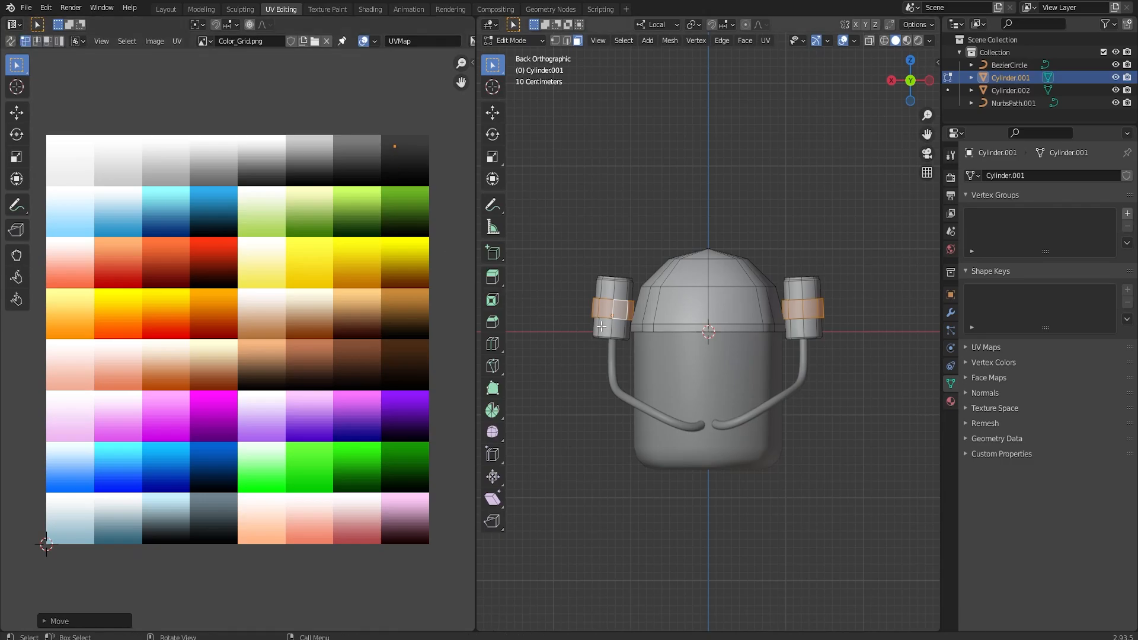
Show the material settings and textured preview, and select all linked faces of both cans.
left_click(951, 402)
left_click(819, 281)
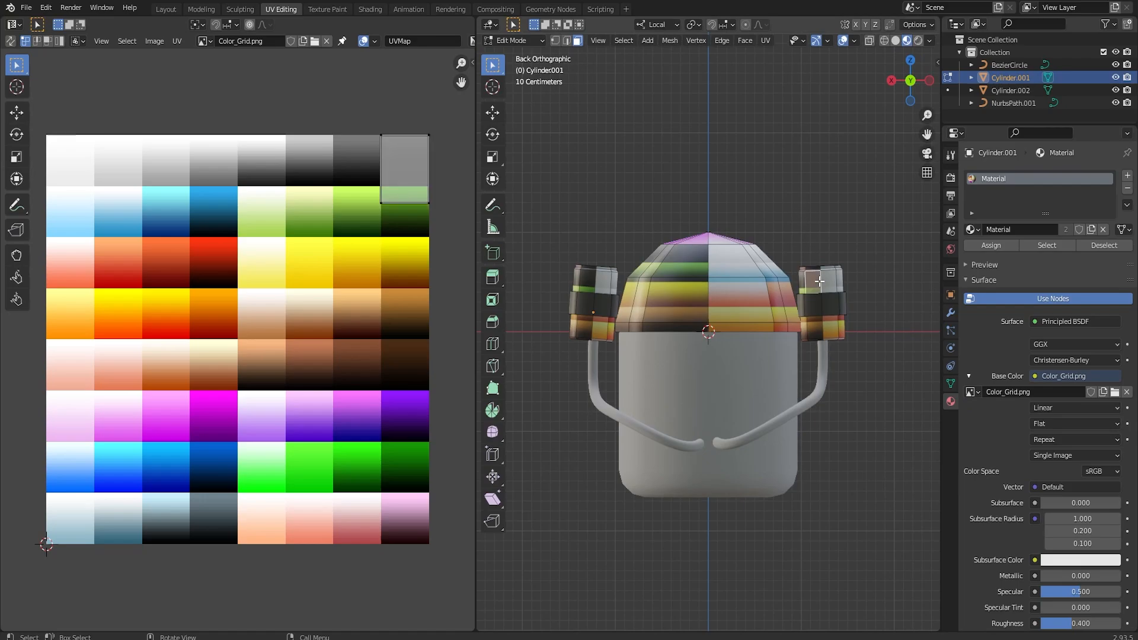
key("ctrl+l")
key("ctrl+l")
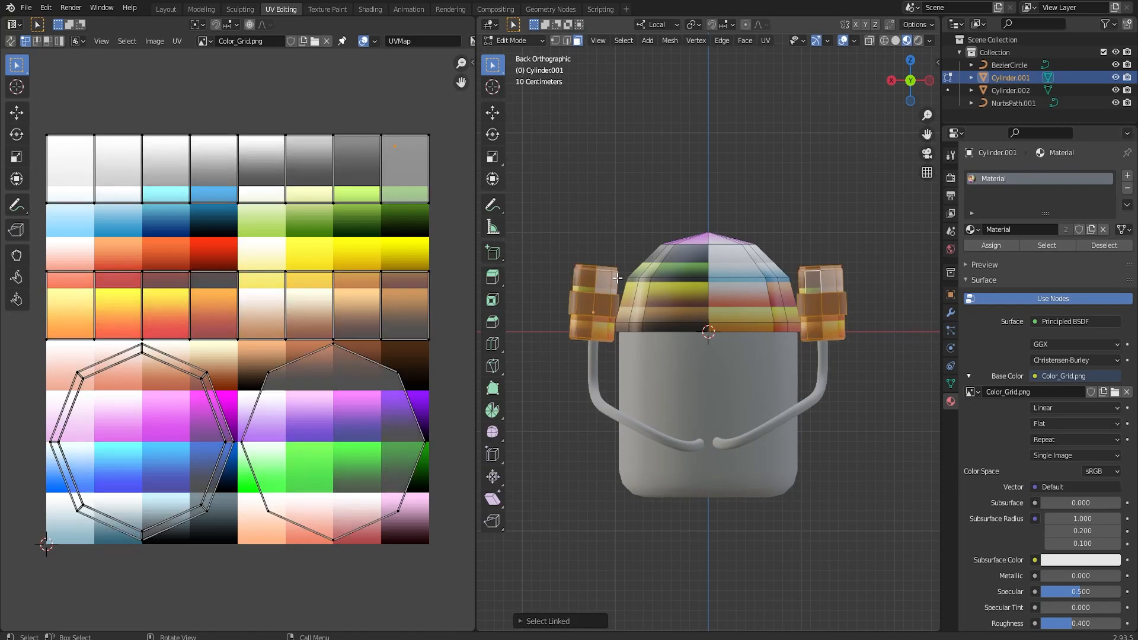
Try to collapse all UVs of both cans to a point on a mid-grey swatch, and undo it.
left_click_drag(44, 345, 448, 555)
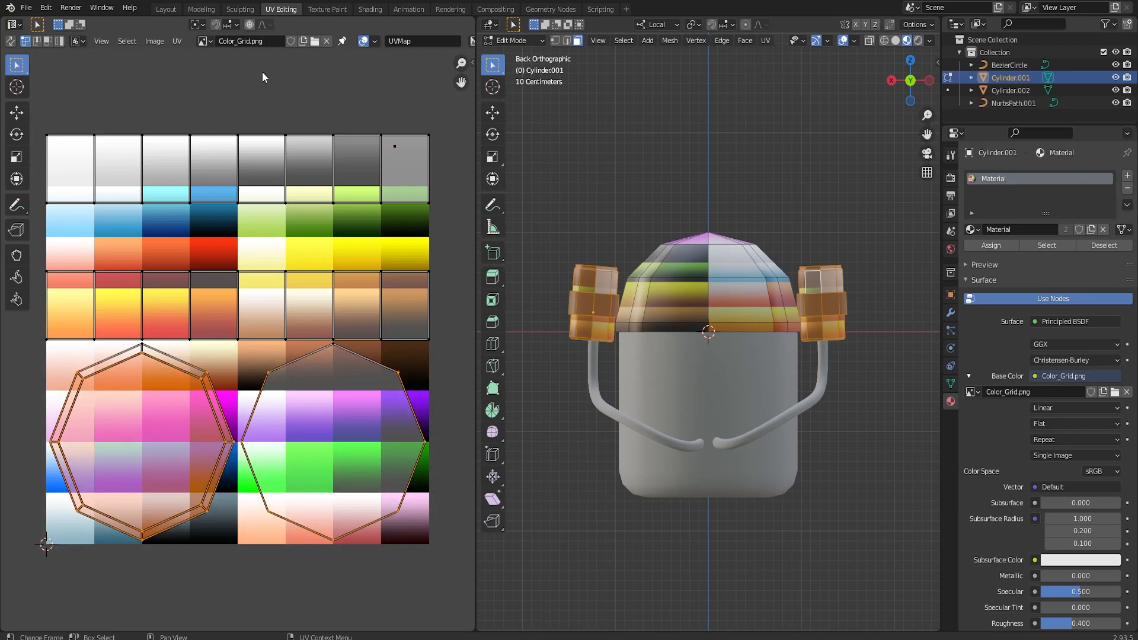
key("3")
key("a")
key("s")
key("0")
key("Return")
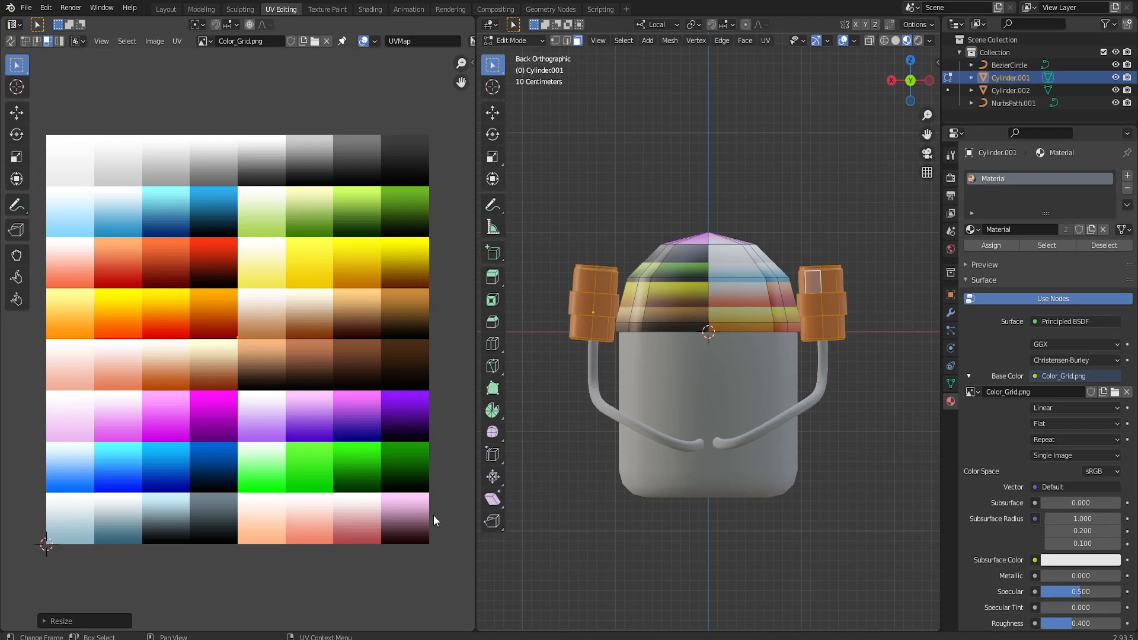
key("g")
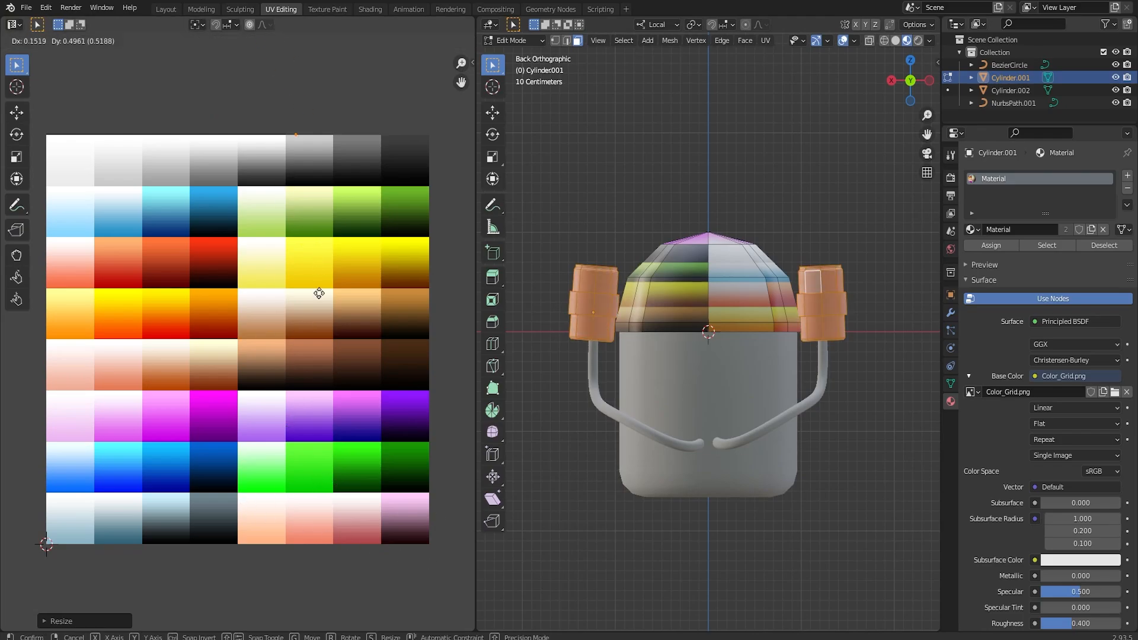
left_click(325, 318)
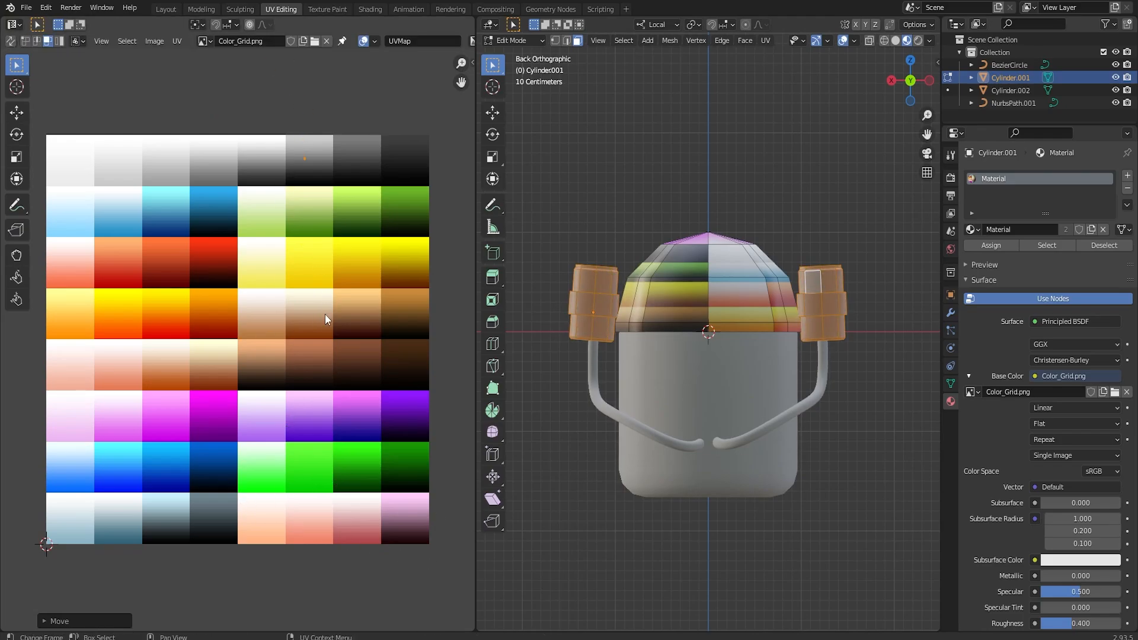
key("ctrl+z")
key("ctrl+z")
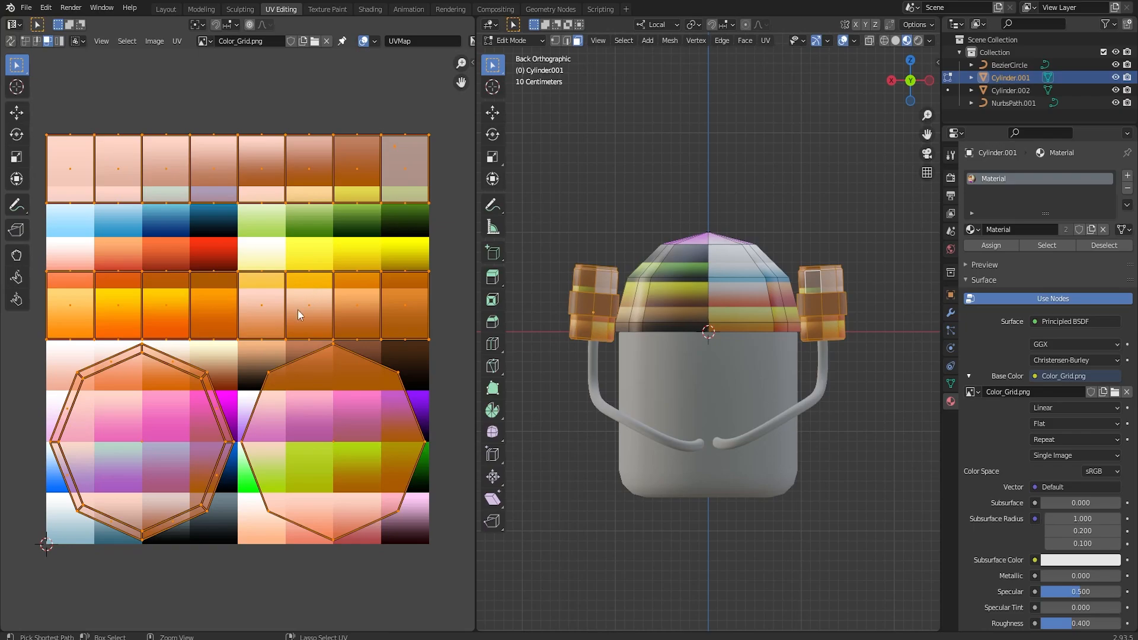
Scale the UVs of the cans' end faces to 0 and move them onto the third blue-grey swatch of the lowest color row.
left_click(35, 346)
left_click_drag(34, 344, 432, 528)
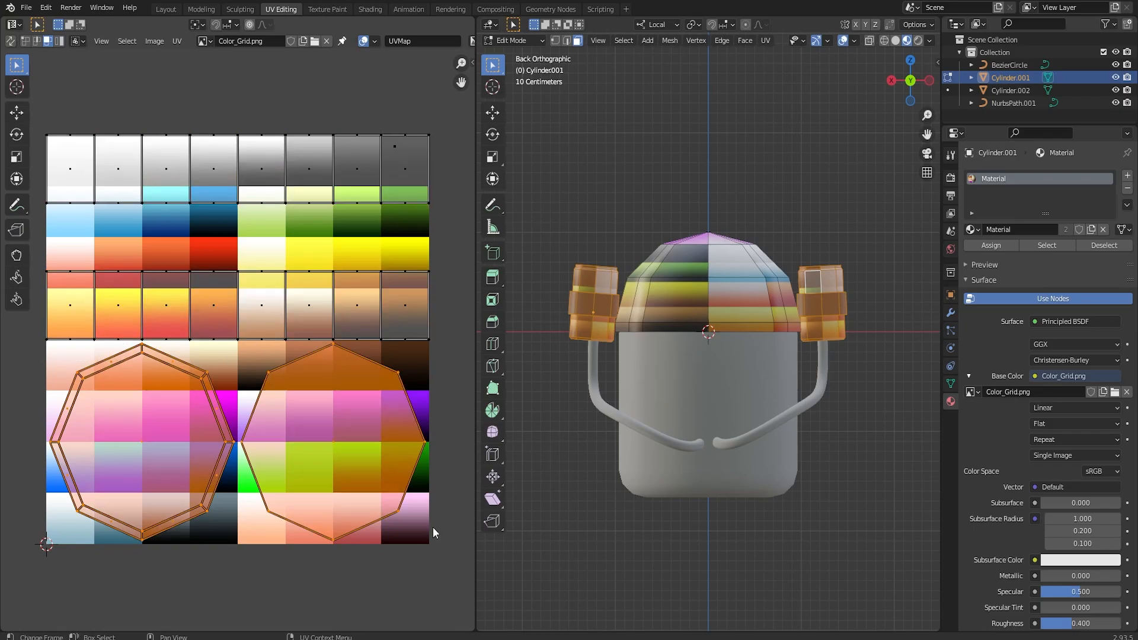
key("s")
key("0")
key("Return")
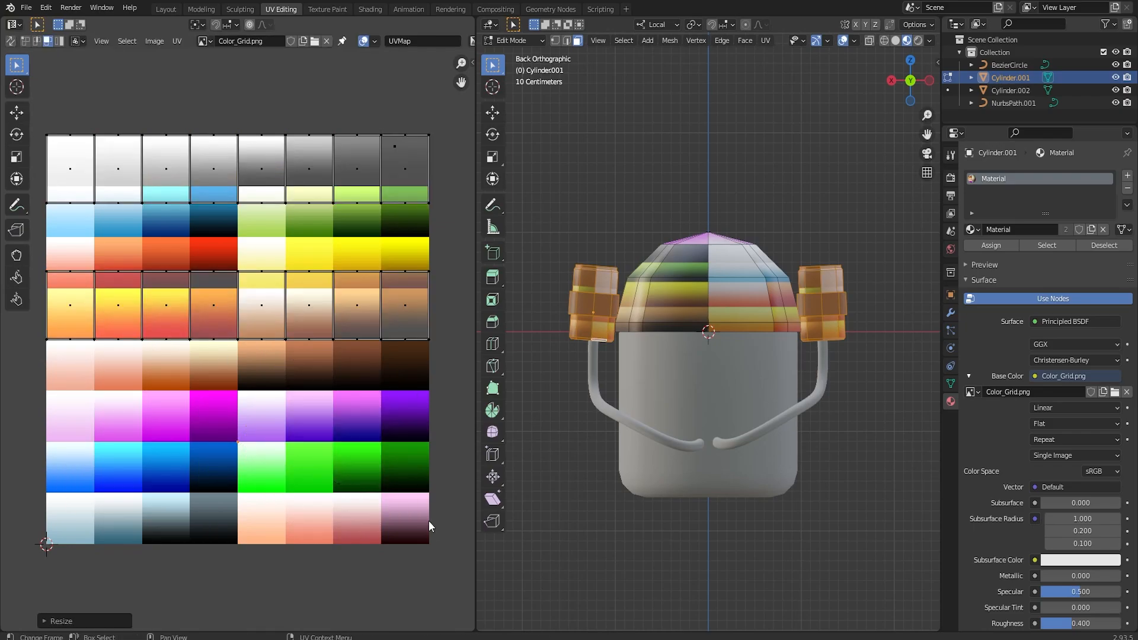
key("g")
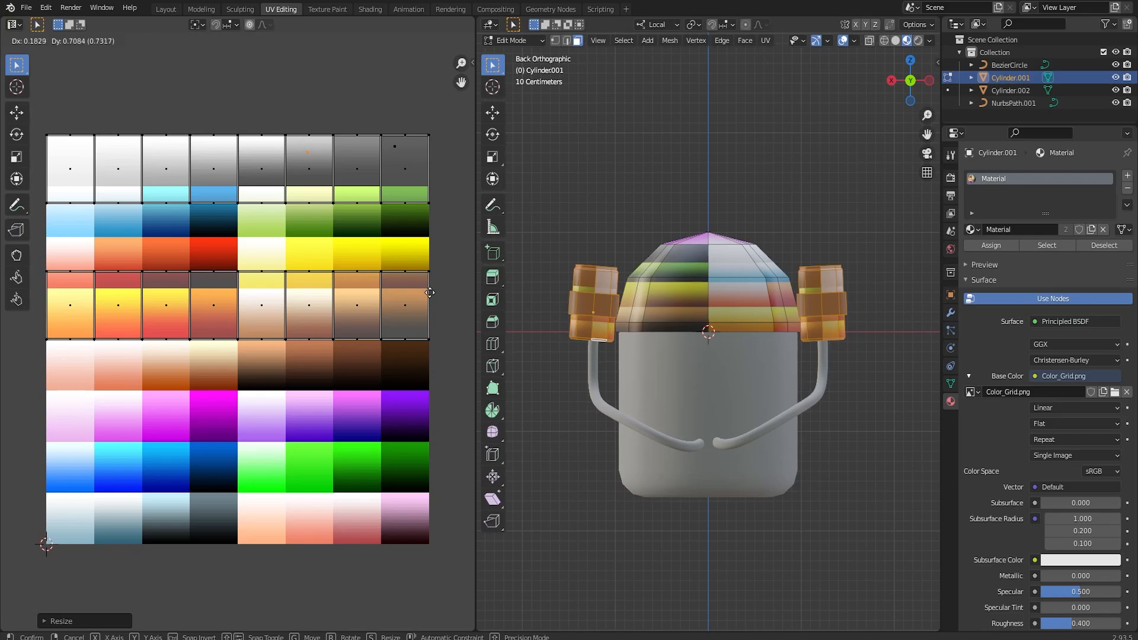
left_click(285, 66)
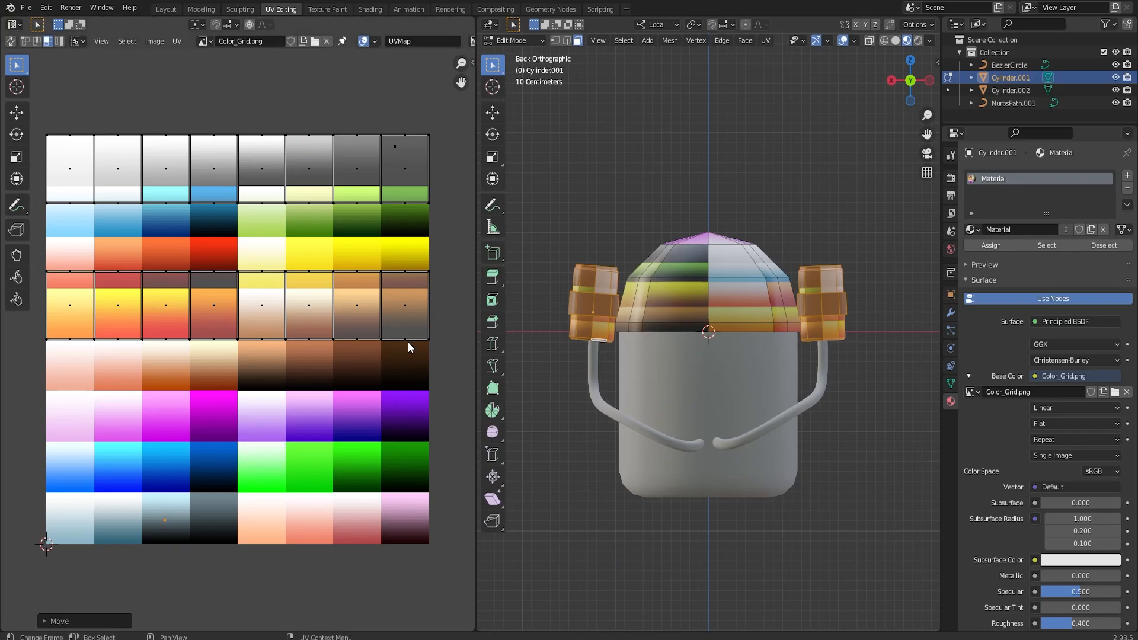
left_click_drag(449, 367, 43, 106)
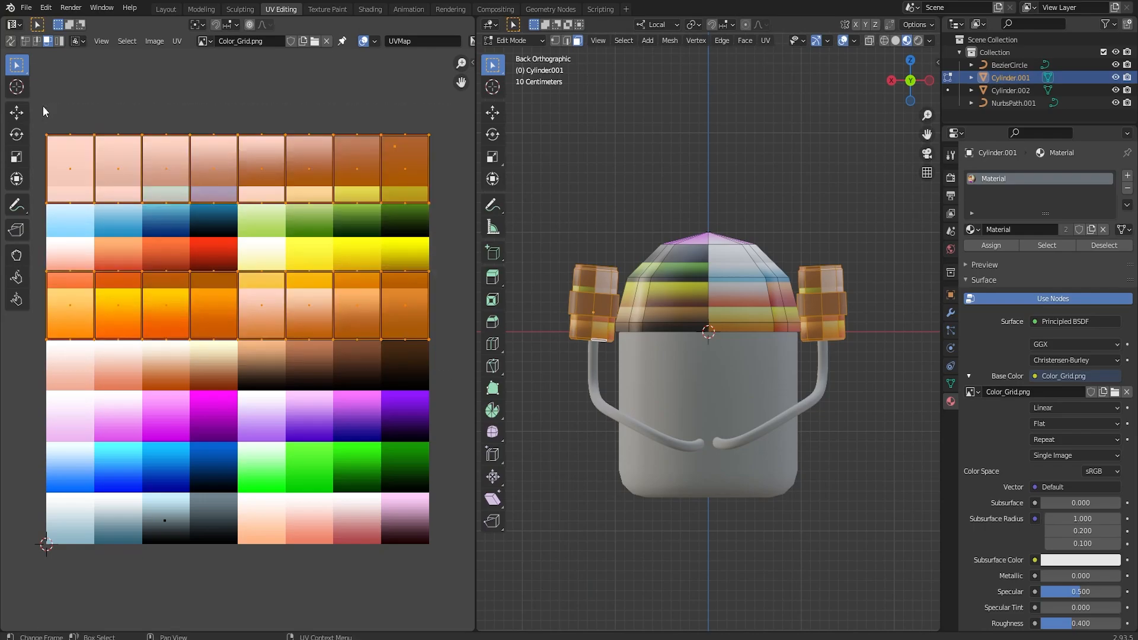
key("s")
key("0")
key("Return")
key("ctrl+z")
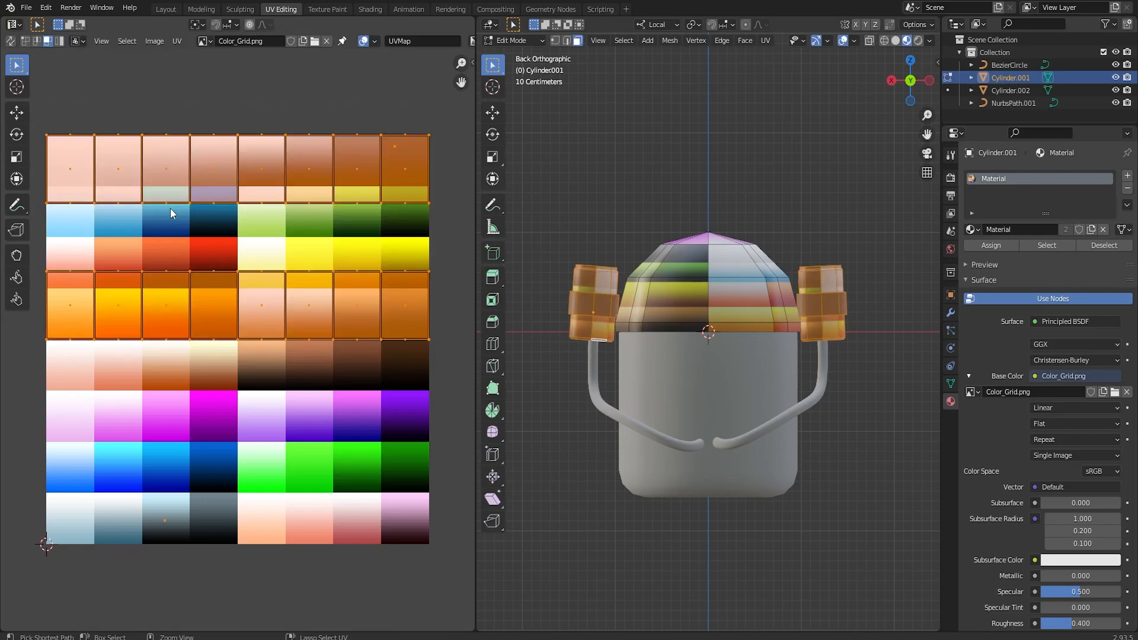
Scale the rectangular side UVs of both cans to 0 and move them onto the bright red swatch.
key("a")
left_click_drag(22, 382, 458, 90)
key("s")
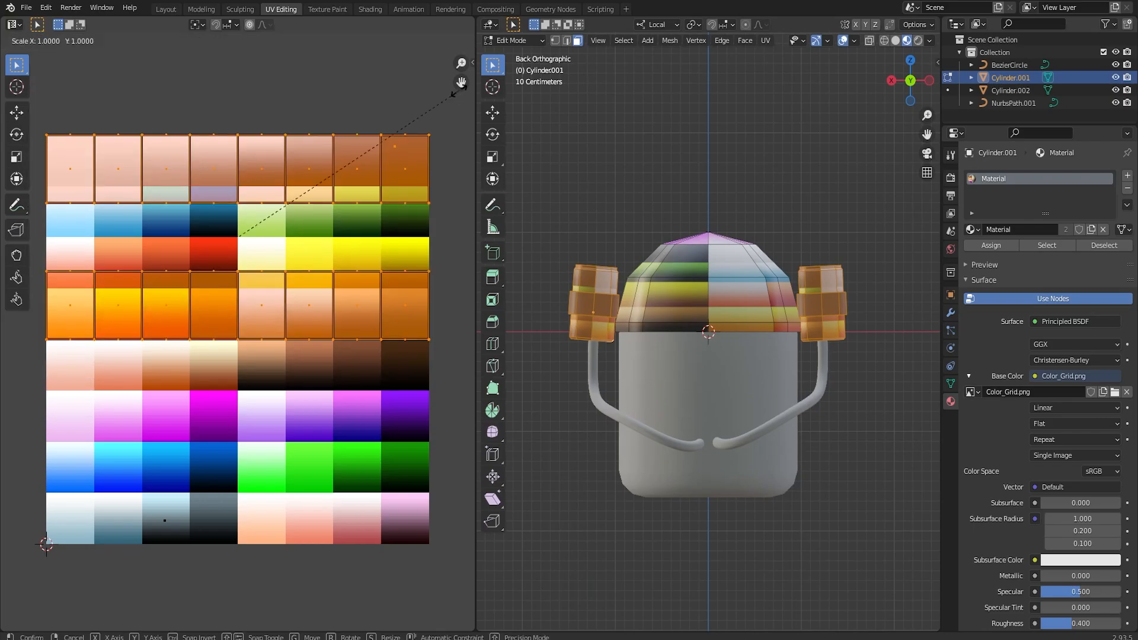
key("0")
key("Return")
key("g")
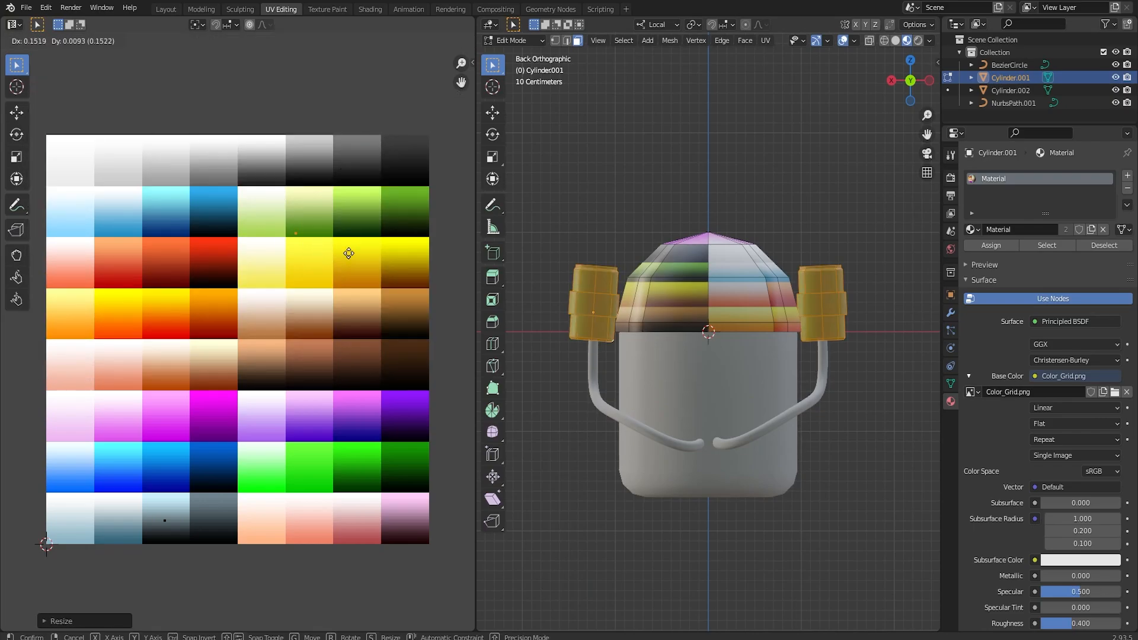
left_click(253, 275)
Check the red can in Object Mode, return to Edit Mode and select the first rim and bevel faces around its underside.
scroll(657, 273, "up", 3)
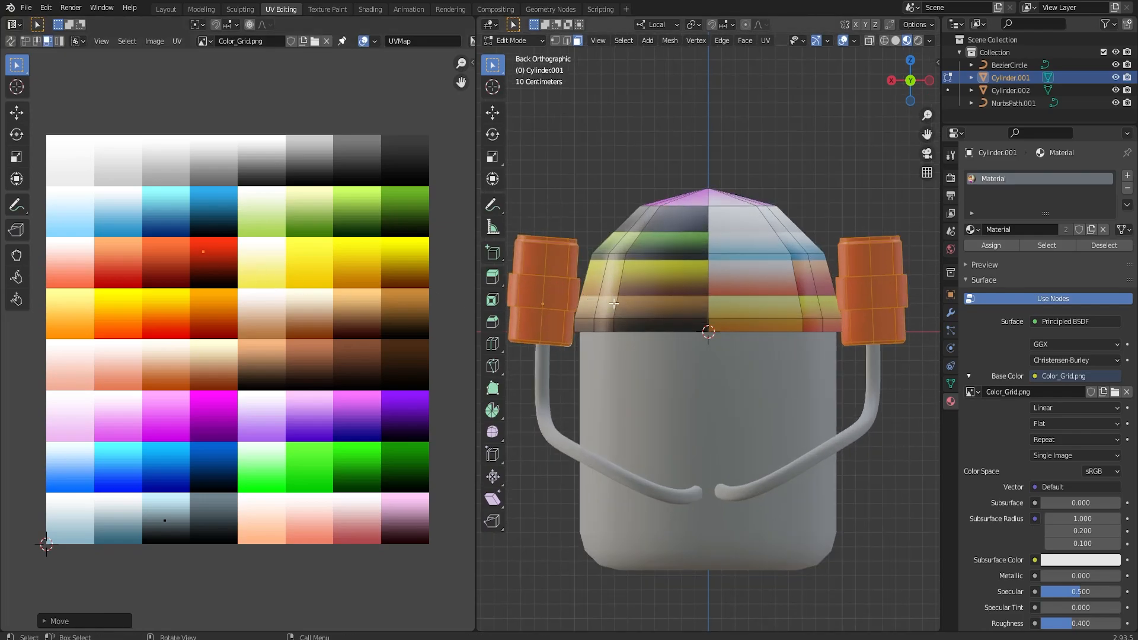
key("Tab")
middle_click_drag(656, 237, 762, 170)
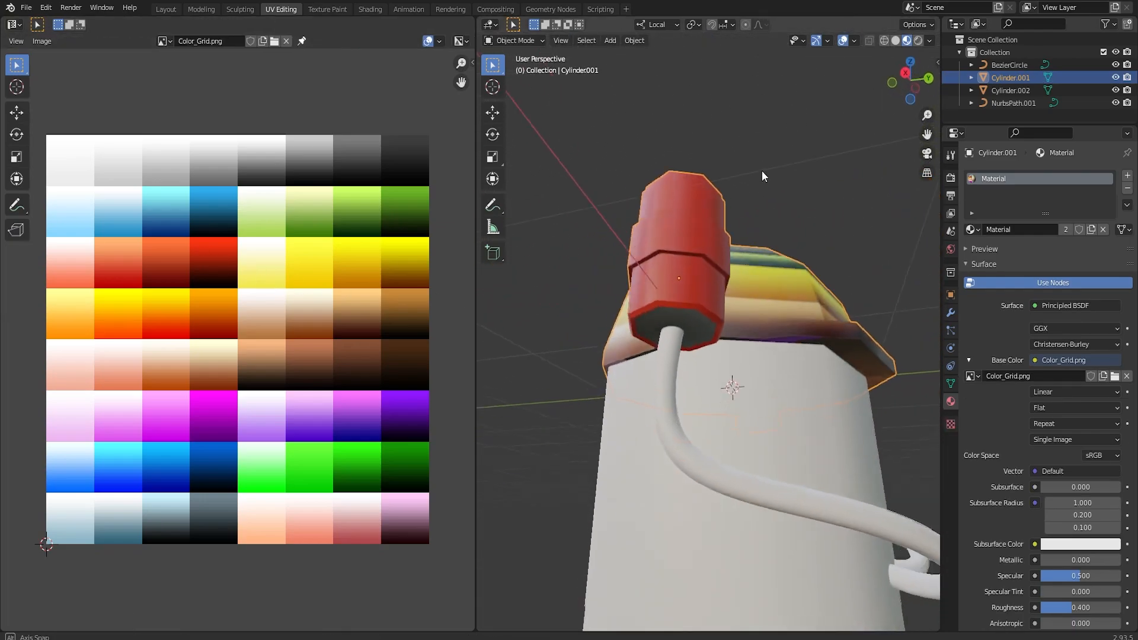
scroll(729, 288, "up", 5)
middle_click_drag(729, 288, 703, 307)
key("Tab")
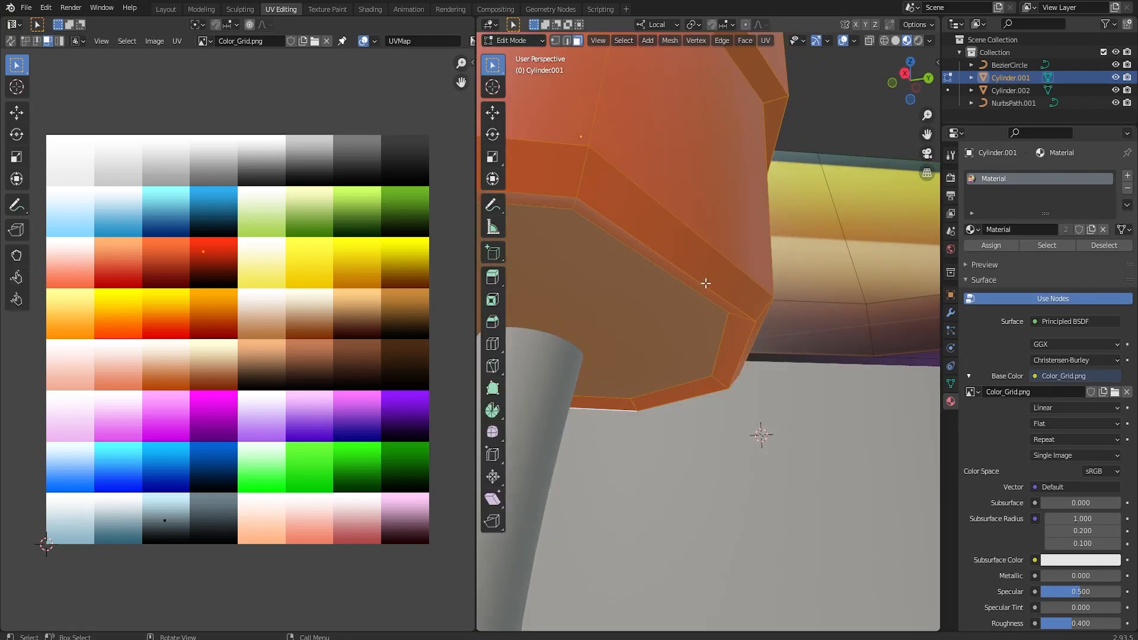
left_click(702, 289)
left_click(727, 343, "shift")
left_click(553, 191, "shift")
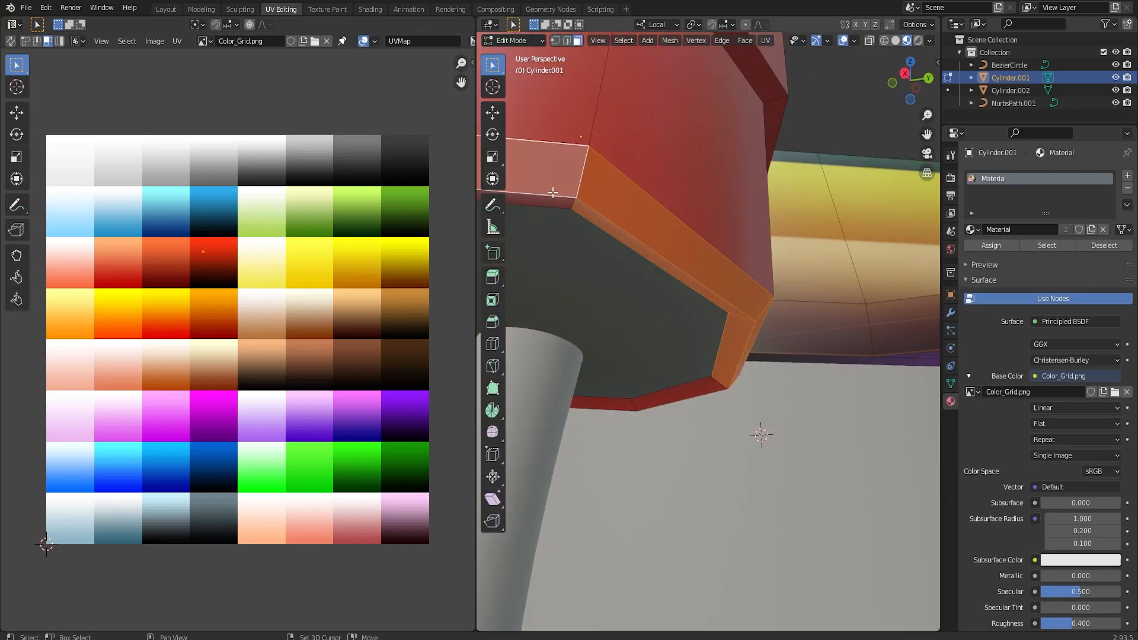
left_click(554, 209, "shift")
left_click(636, 289, "shift")
middle_click_drag(636, 289, 557, 264)
left_click(530, 372, "shift")
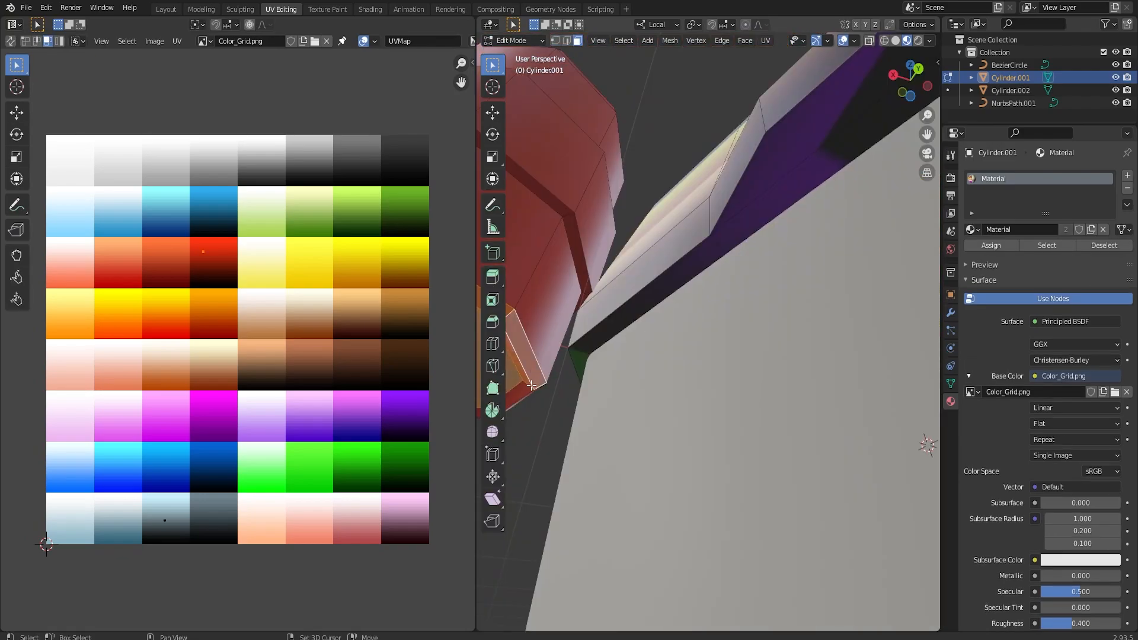
left_click(527, 391, "shift")
left_click(527, 395, "shift")
Add the remaining rim and bevel faces around the first can's underside to the selection.
middle_click_drag(528, 388, 836, 293)
left_click(879, 278, "shift")
left_click(878, 278, "shift")
left_click(761, 259, "shift")
left_click(834, 222, "shift")
left_click(830, 233, "shift")
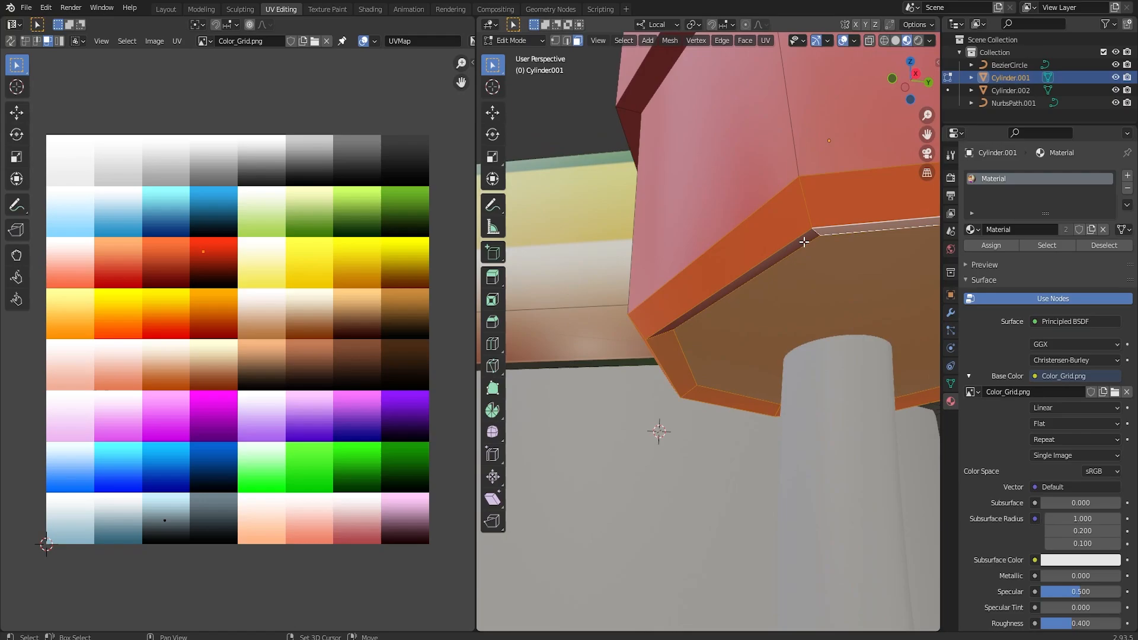
left_click(803, 242, "shift")
middle_click_drag(837, 242, 783, 386)
Add the rim and bevel faces around the first can's upper end to the selection.
scroll(777, 270, "down", 6)
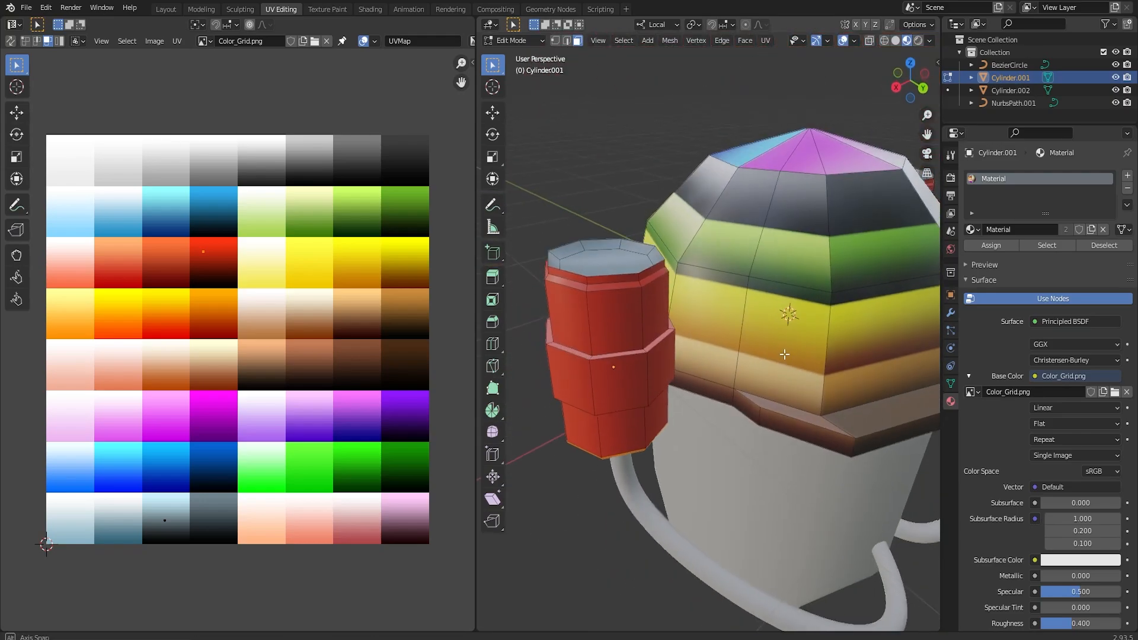
scroll(782, 386, "up", 5)
left_click(627, 340, "shift")
left_click(621, 336, "shift")
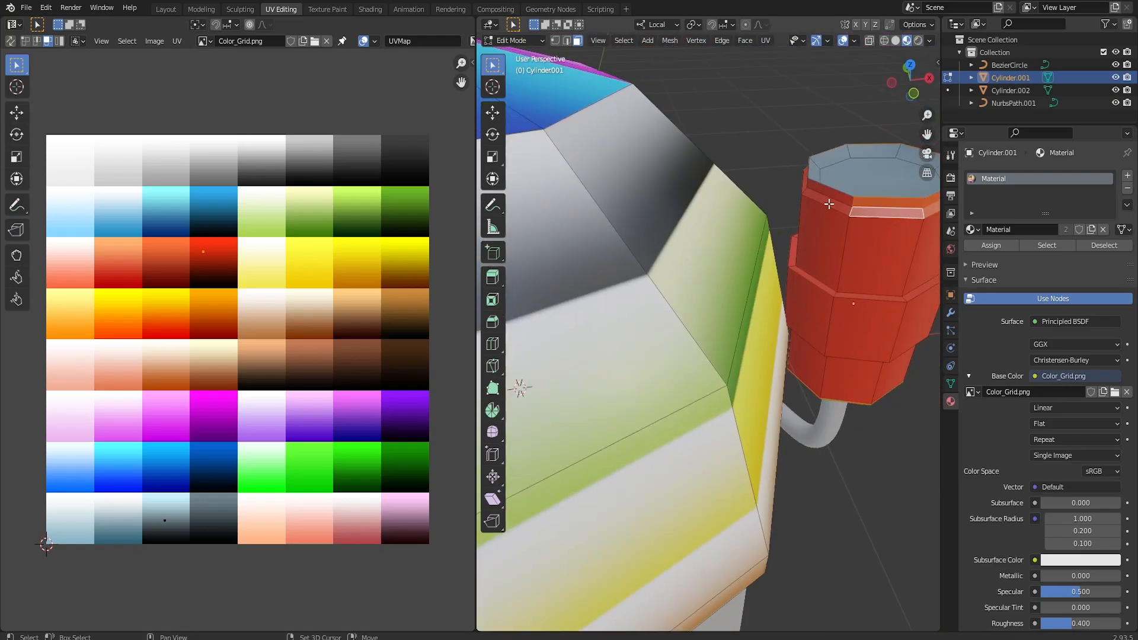
left_click(829, 204, "shift")
left_click(826, 196, "shift")
middle_click_drag(821, 193, 884, 194)
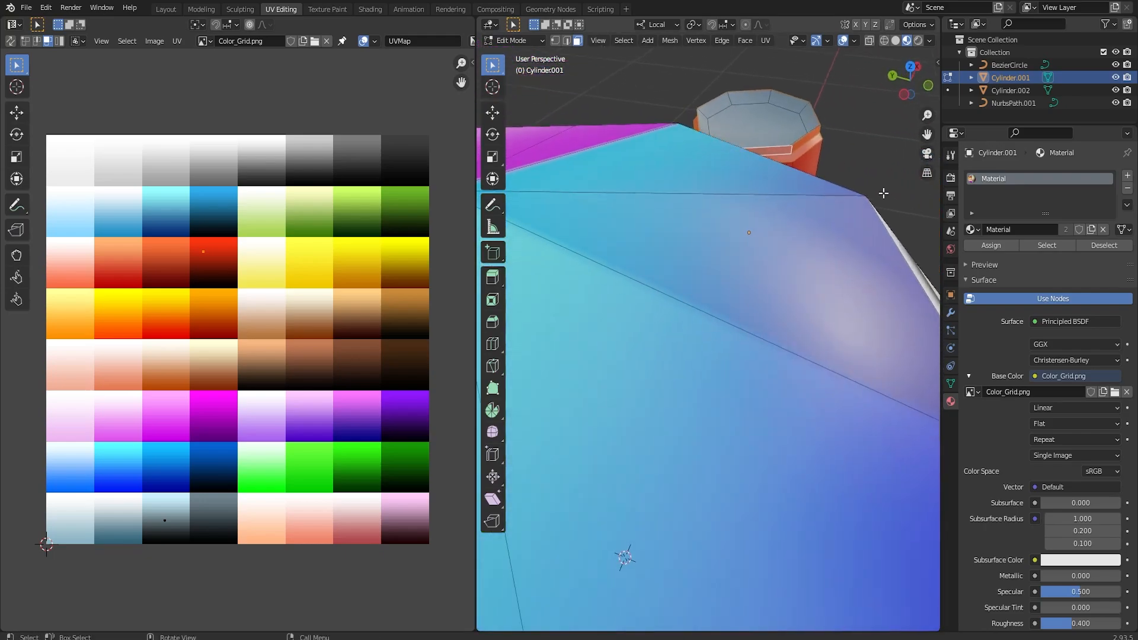
middle_click_drag(656, 130, 765, 142)
left_click(589, 205, "shift")
left_click(589, 198, "shift")
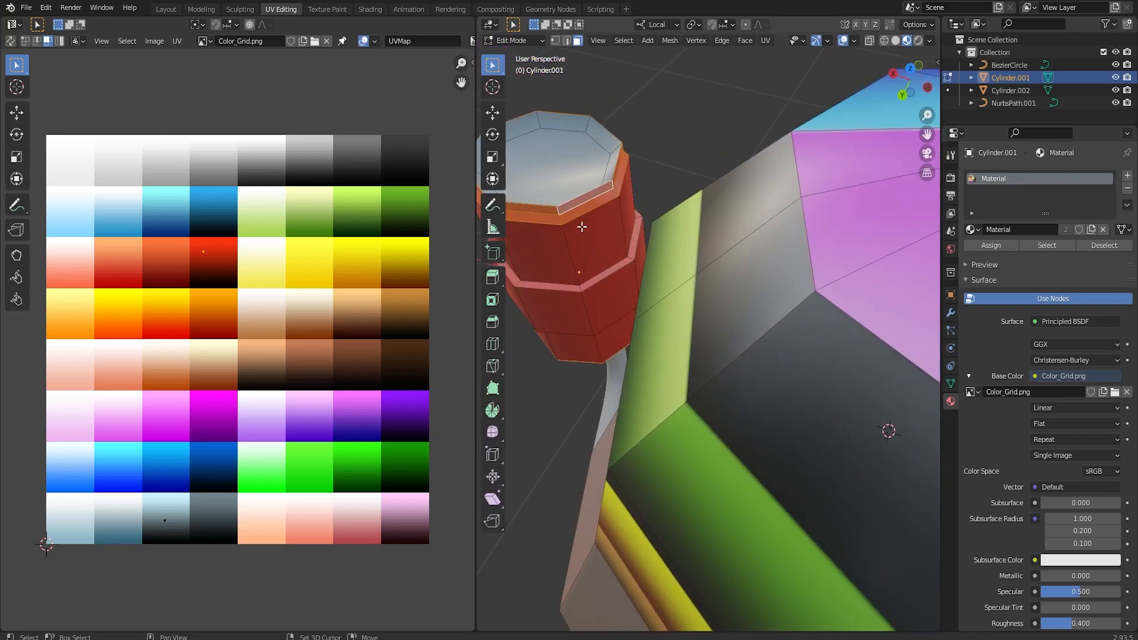
Add the rim and bevel faces around the second can's upper end to the selection.
middle_click_drag(595, 296, 701, 335)
scroll(705, 326, "up", 4)
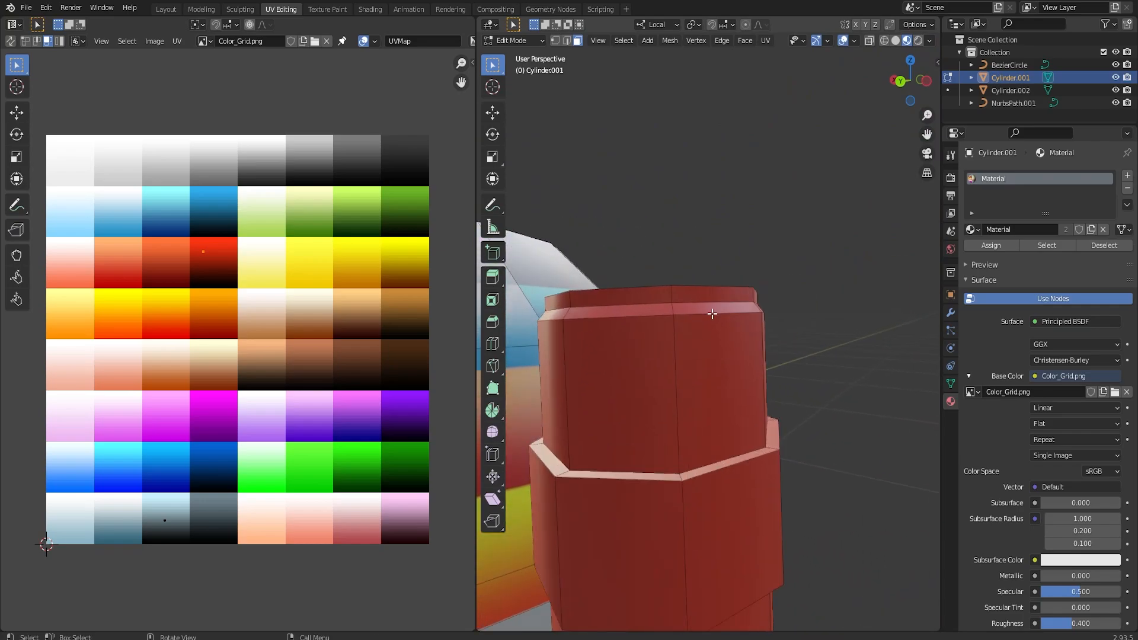
middle_click_drag(659, 280, 850, 303)
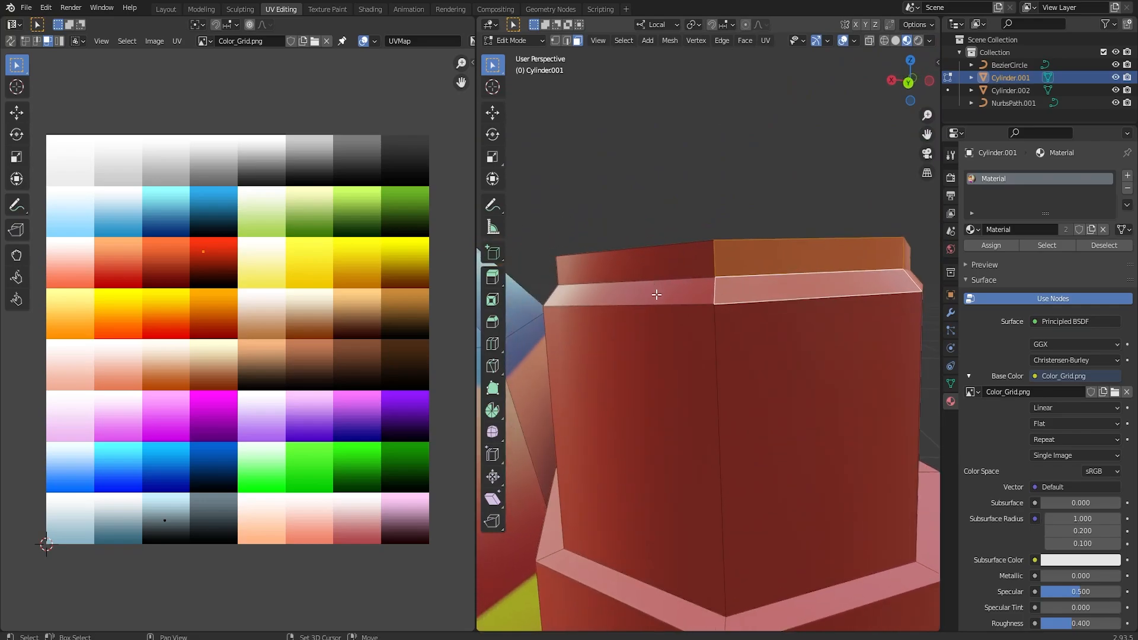
middle_click_drag(656, 294, 761, 296)
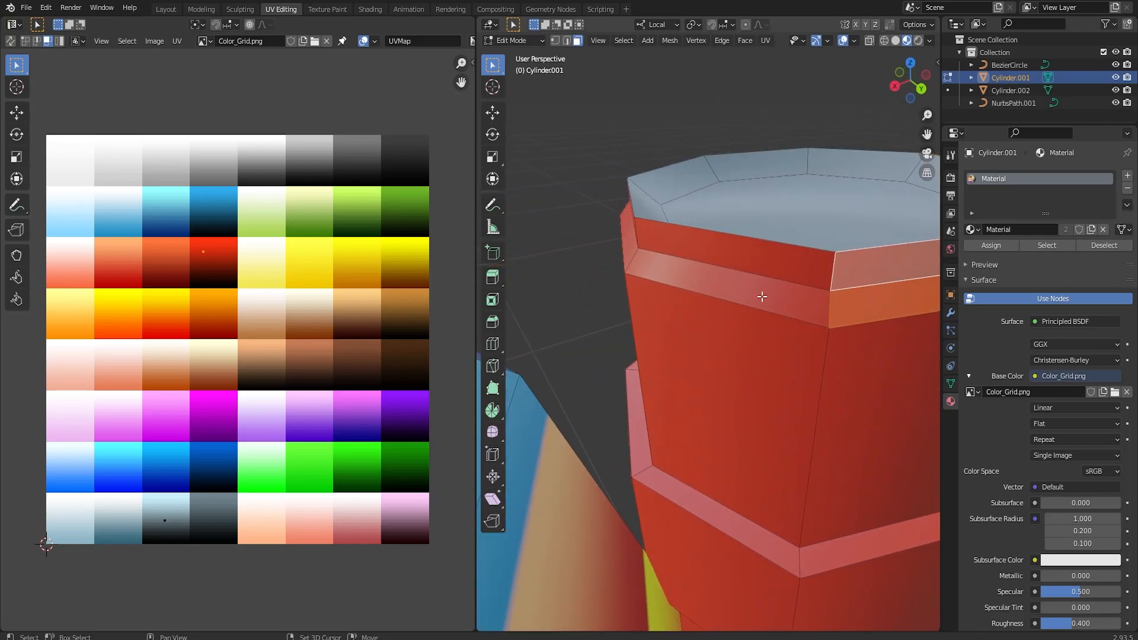
left_click(762, 296, "shift")
left_click(777, 262, "shift")
middle_click_drag(687, 265, 817, 274)
left_click(566, 316, "shift")
left_click(818, 273, "shift")
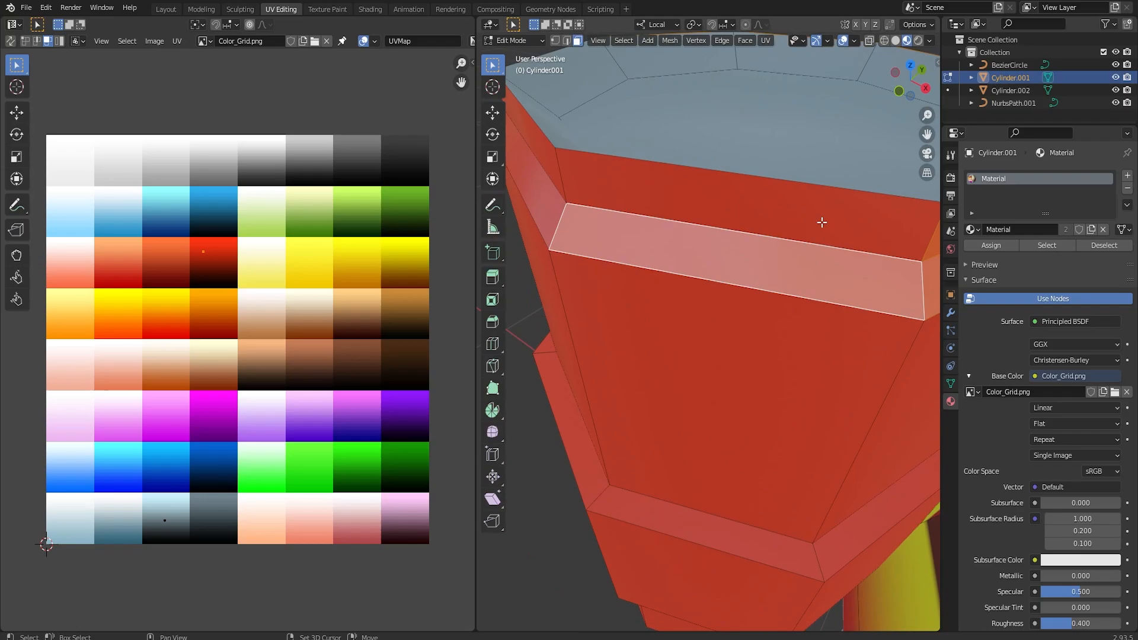
left_click(822, 222, "shift")
middle_click_drag(818, 228, 838, 320)
left_click(838, 319, "shift")
left_click(855, 268, "shift")
middle_click_drag(800, 261, 805, 206)
left_click(638, 195, "shift")
left_click(633, 222, "shift")
Add the rim faces and the first bevel faces around the second can's underside to the selection.
middle_click_drag(635, 263, 738, 271)
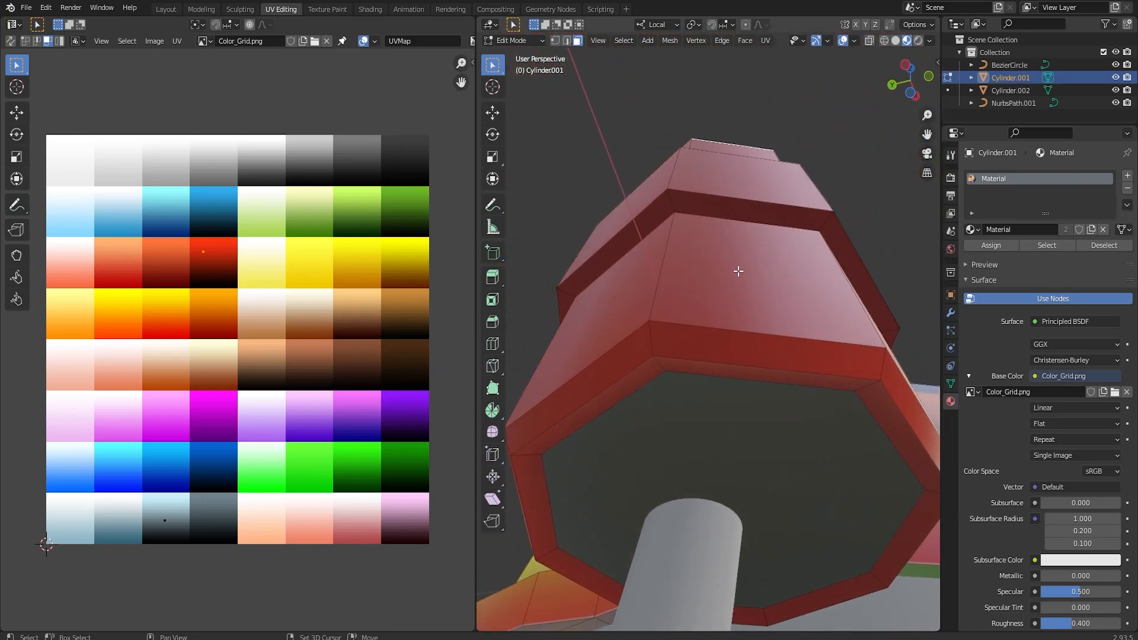
left_click(702, 348, "shift")
left_click(700, 365, "shift")
left_click(652, 370, "shift")
left_click(626, 365, "shift")
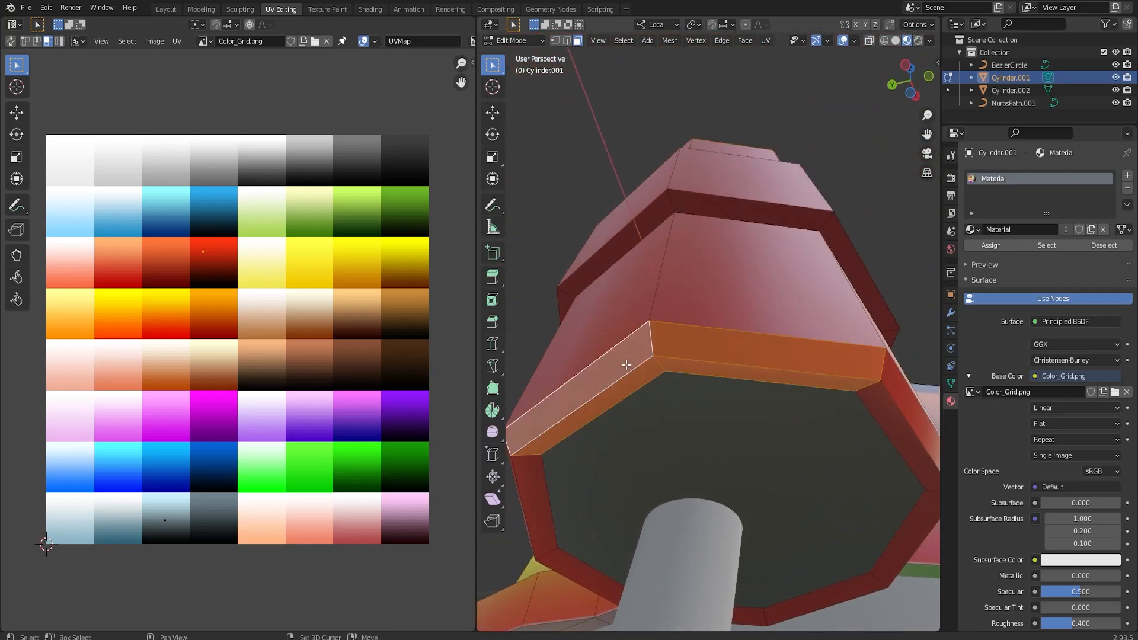
left_click(536, 498, "shift")
left_click(571, 567, "shift")
left_click(749, 615, "shift")
left_click(862, 586, "shift")
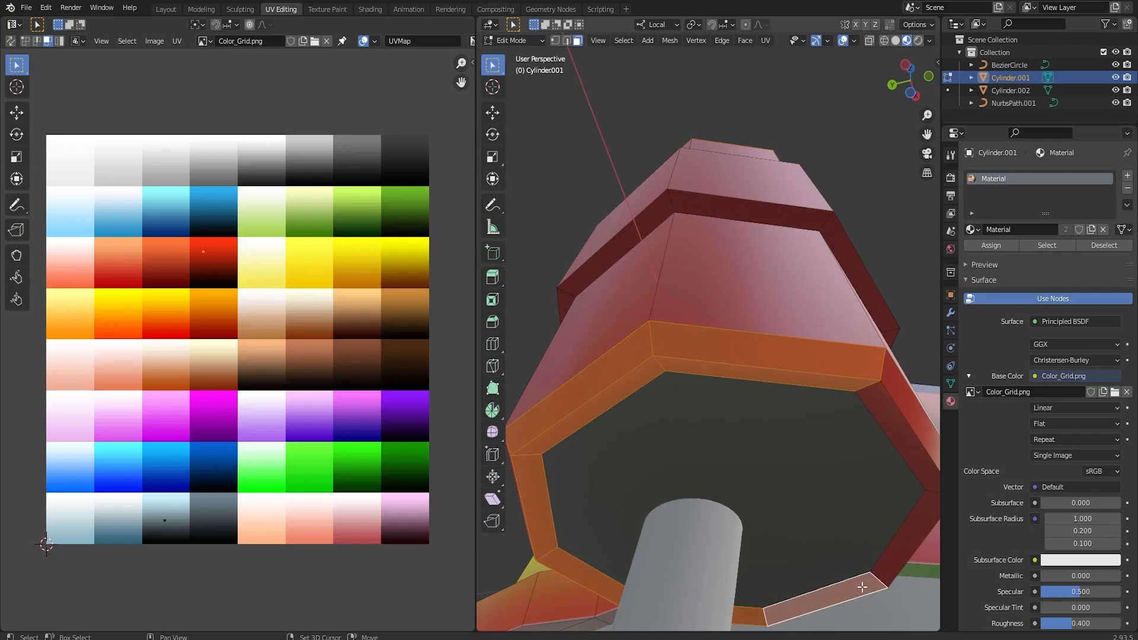
left_click(911, 537, "shift")
left_click(910, 436, "shift")
left_click(914, 420, "shift")
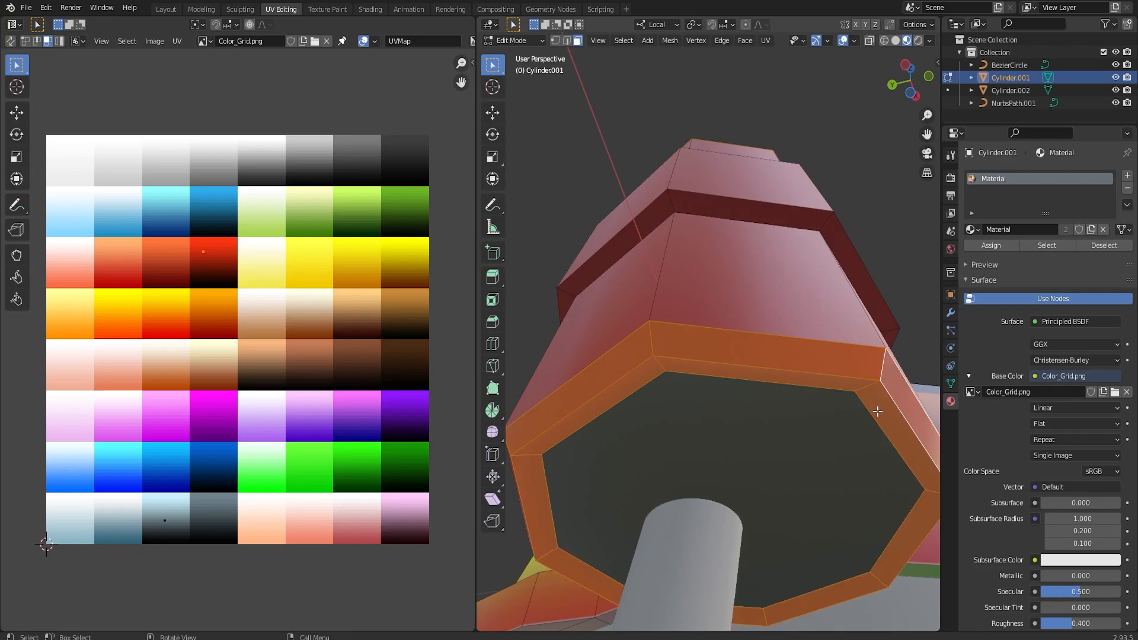
Add the remaining outer bevel faces around the second can's underside to the selection.
middle_click_drag(877, 411, 724, 396)
left_click(730, 442, "shift")
left_click(866, 427, "shift")
middle_click_drag(866, 426, 726, 388)
middle_click_drag(854, 358, 650, 484, "shift")
left_click(767, 495, "shift")
left_click(666, 538, "shift")
left_click(836, 544, "shift")
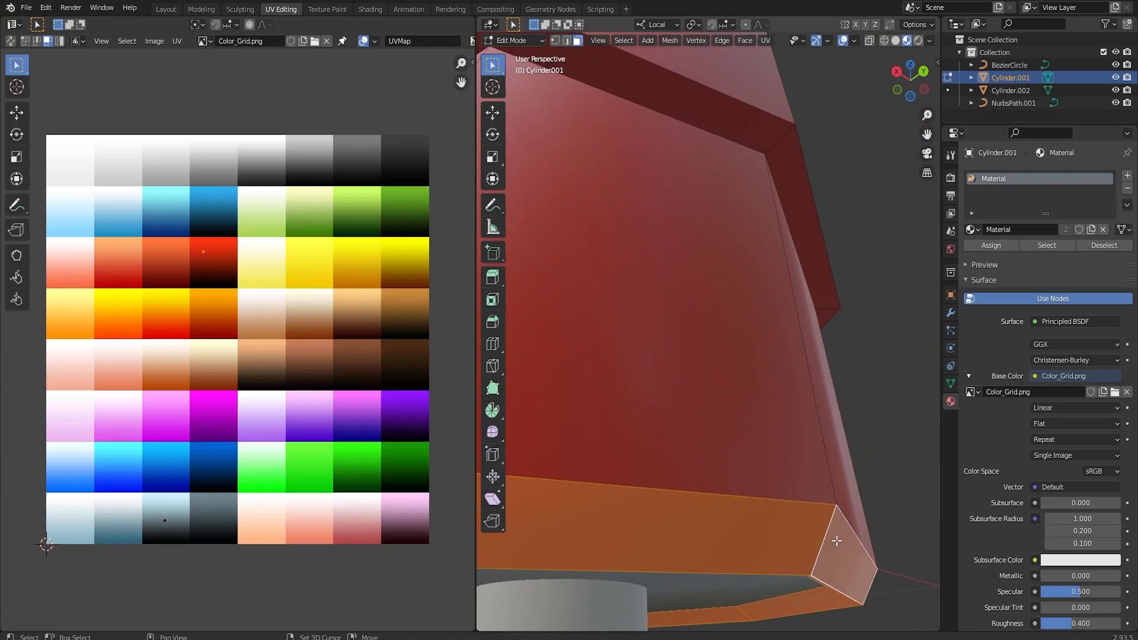
middle_click_drag(838, 539, 720, 525)
scroll(711, 452, "down", 10)
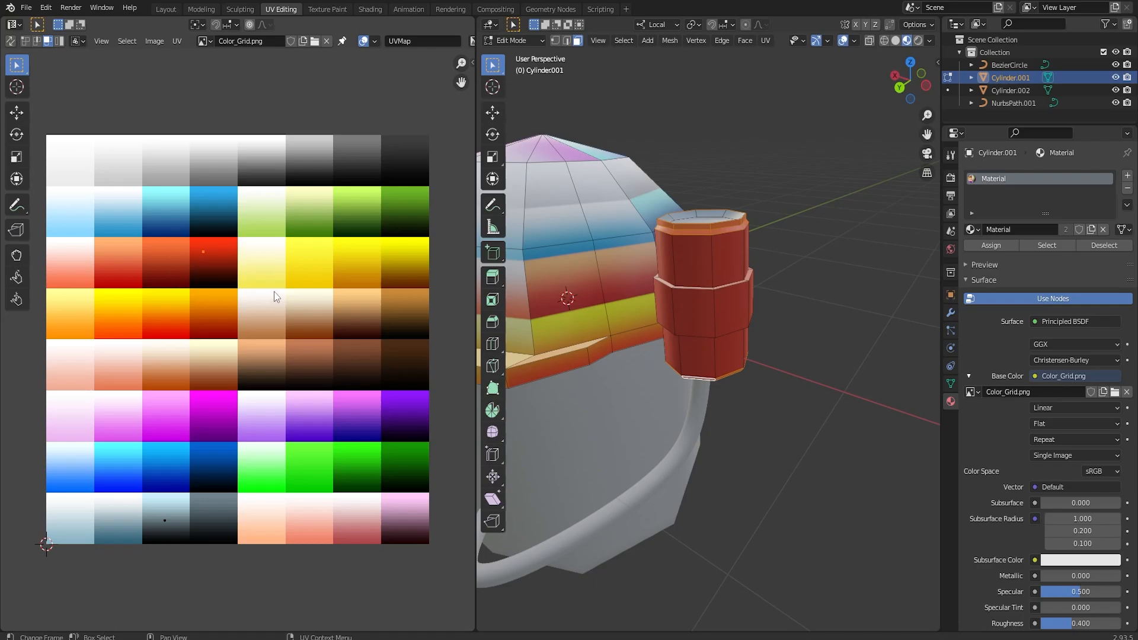
Move the selected rim UVs onto the bottom-row gray-blue swatch used by the can lids, and check the cans in Object Mode.
key("g")
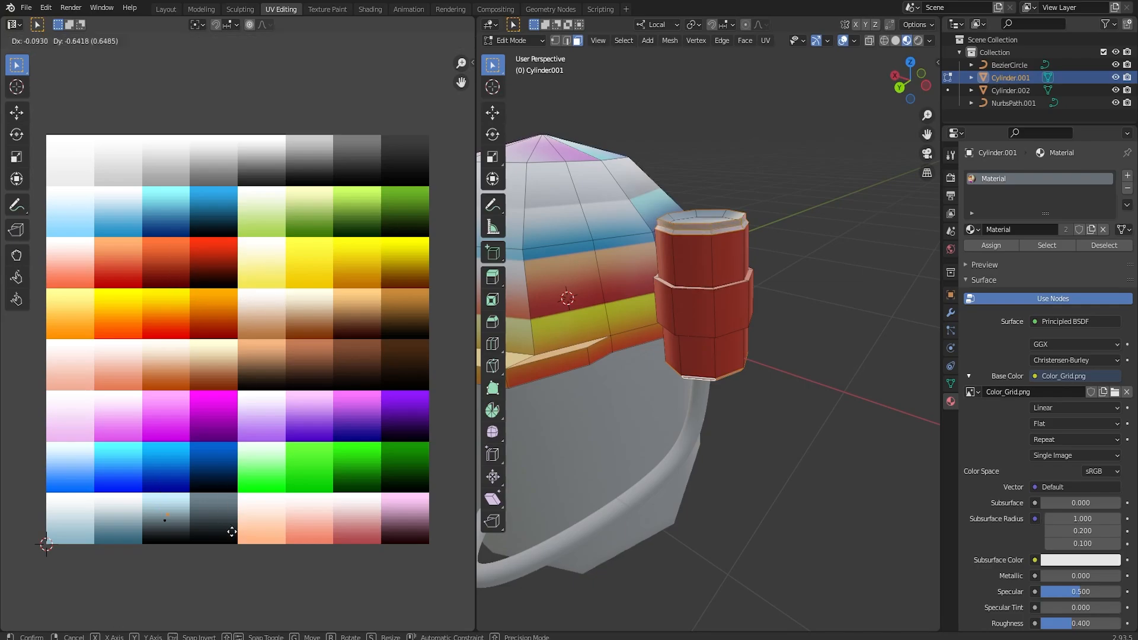
left_click(229, 537)
scroll(709, 358, "down", 2)
key("Tab")
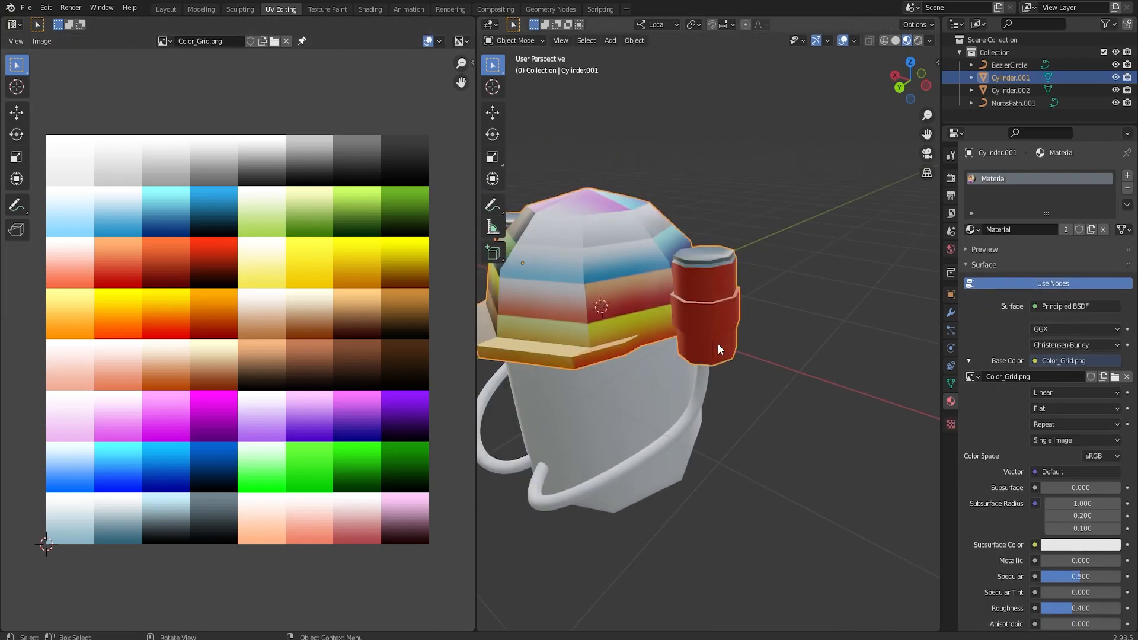
middle_click_drag(717, 344, 794, 321)
middle_click_drag(740, 327, 764, 347)
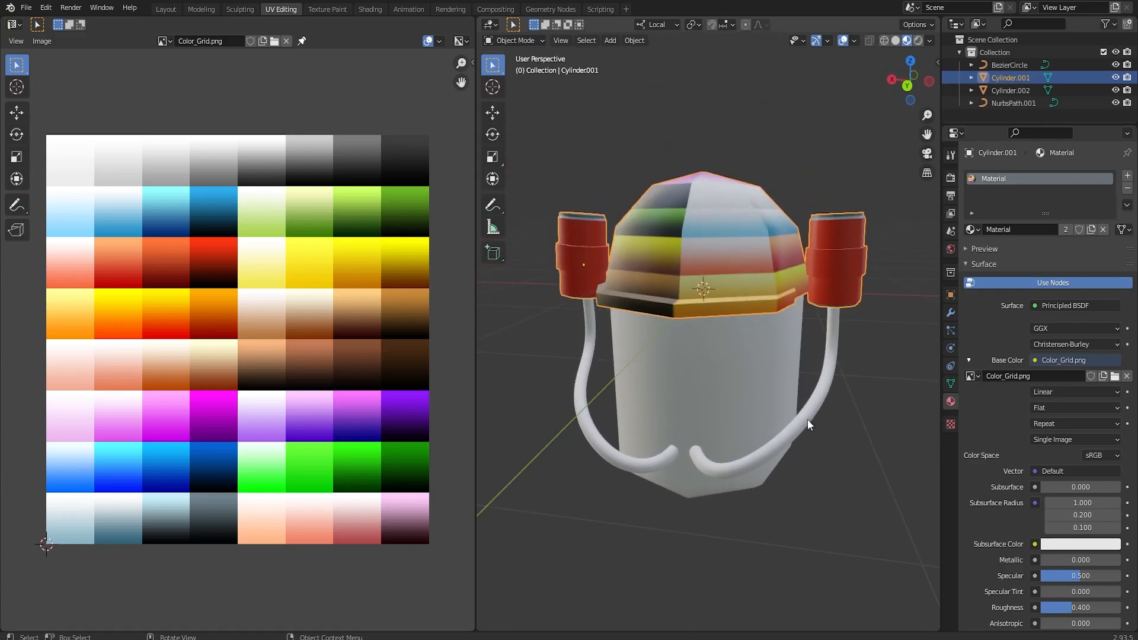
Try to give the tubes a new material with the Color_Grid.png image texture as its base color.
left_click(813, 399)
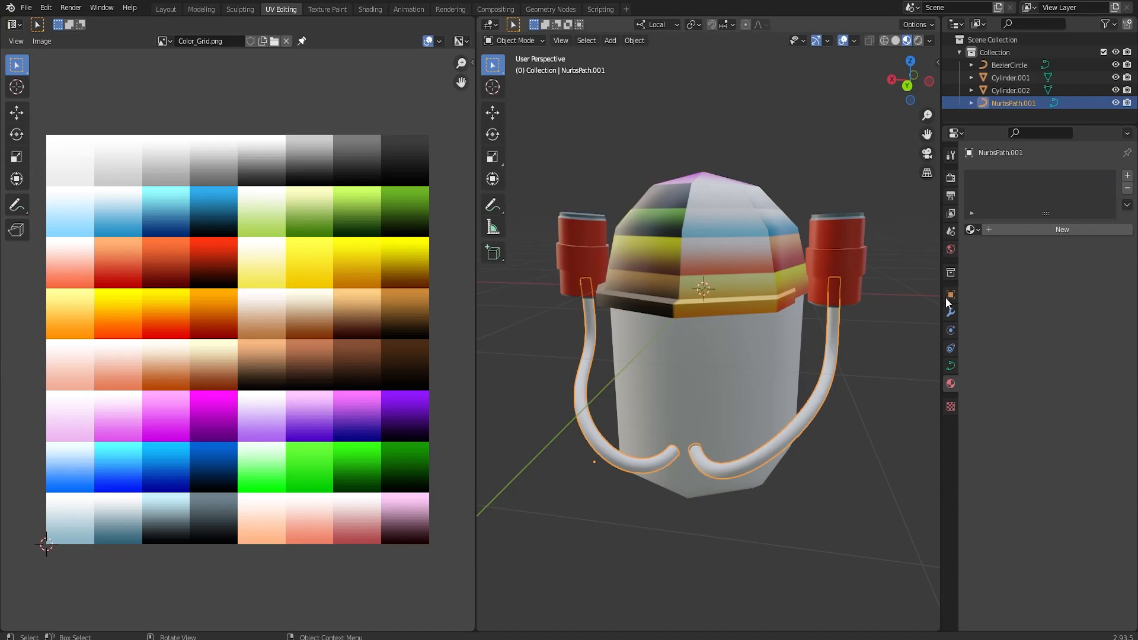
left_click(1036, 230)
left_click(1036, 362)
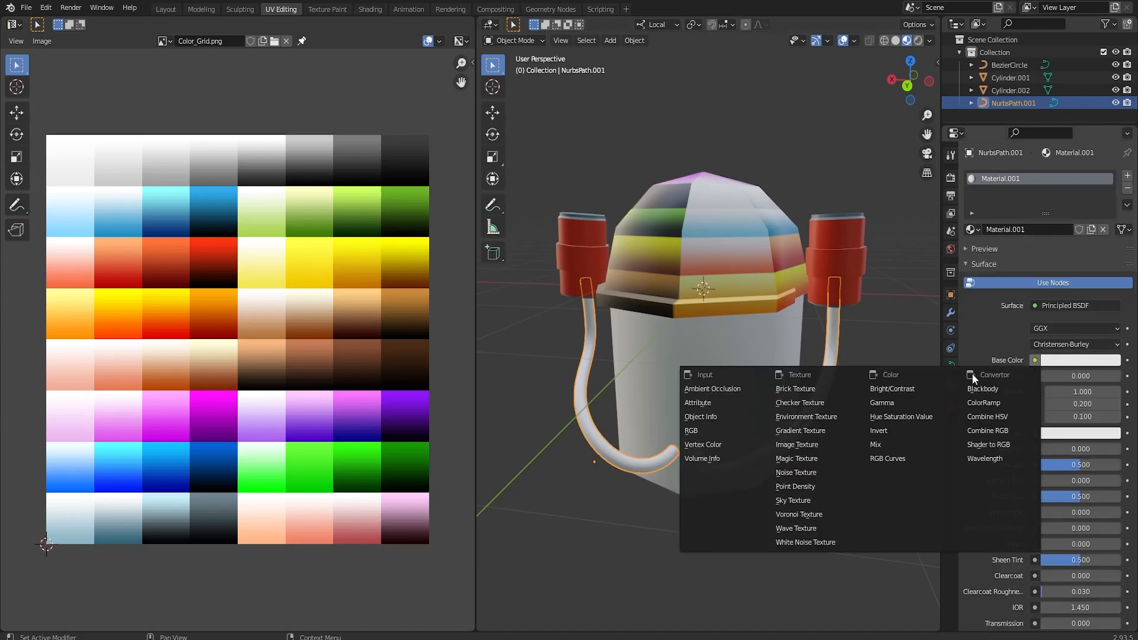
left_click(800, 445)
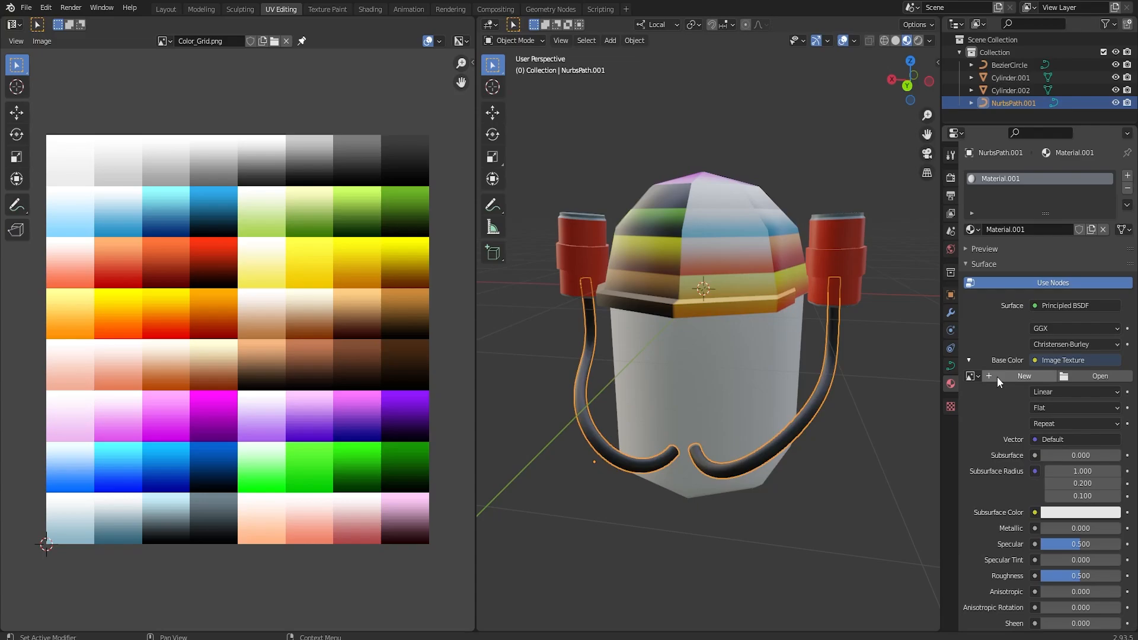
left_click(971, 375)
left_click(1006, 395)
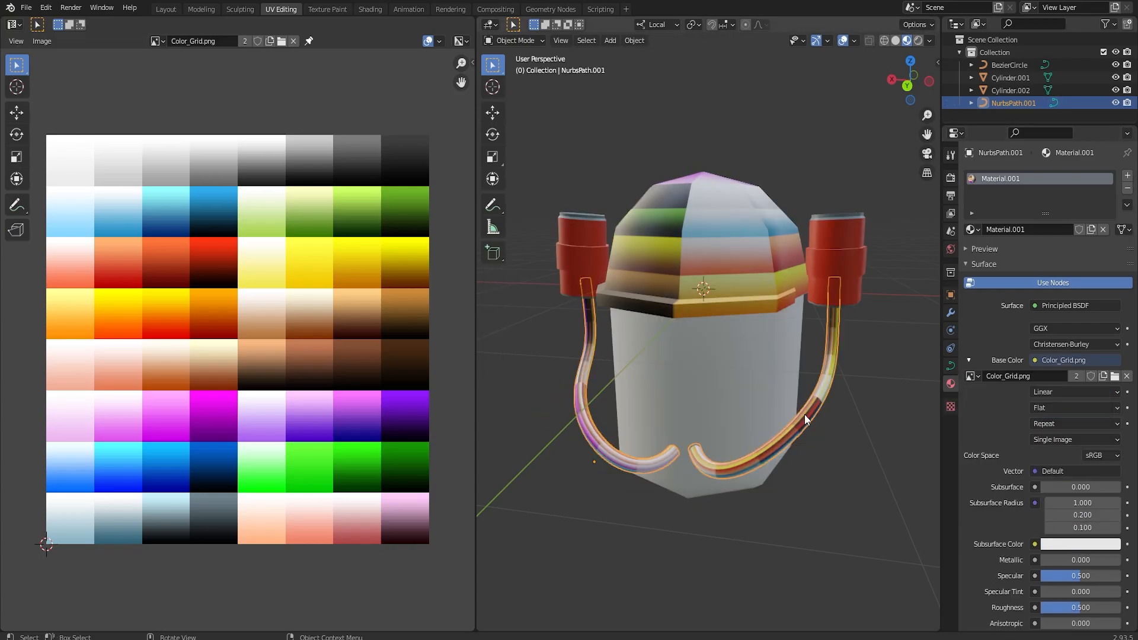
Check the textured tubes in Edit Mode, return to Object Mode and remove their material slot.
key("Tab")
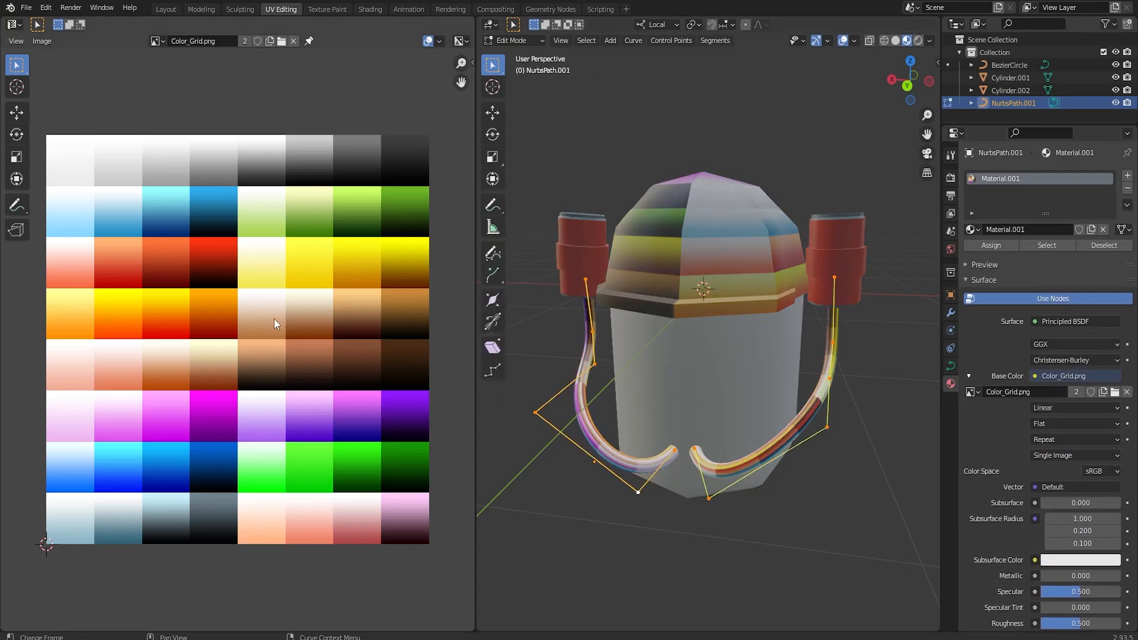
key("Tab")
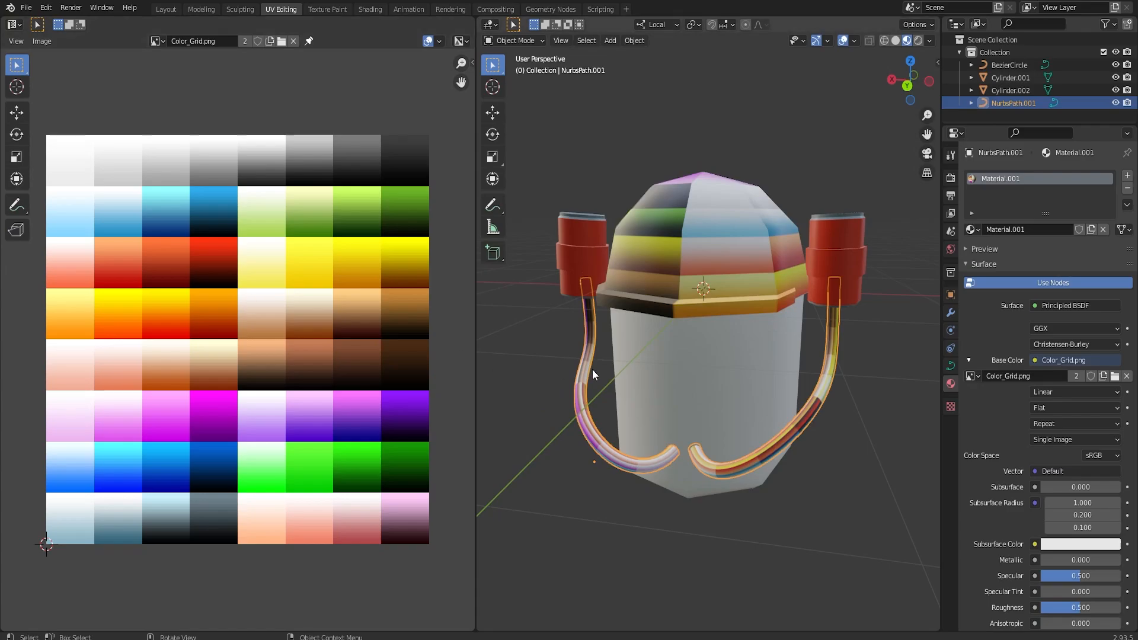
middle_click_drag(796, 418, 816, 407)
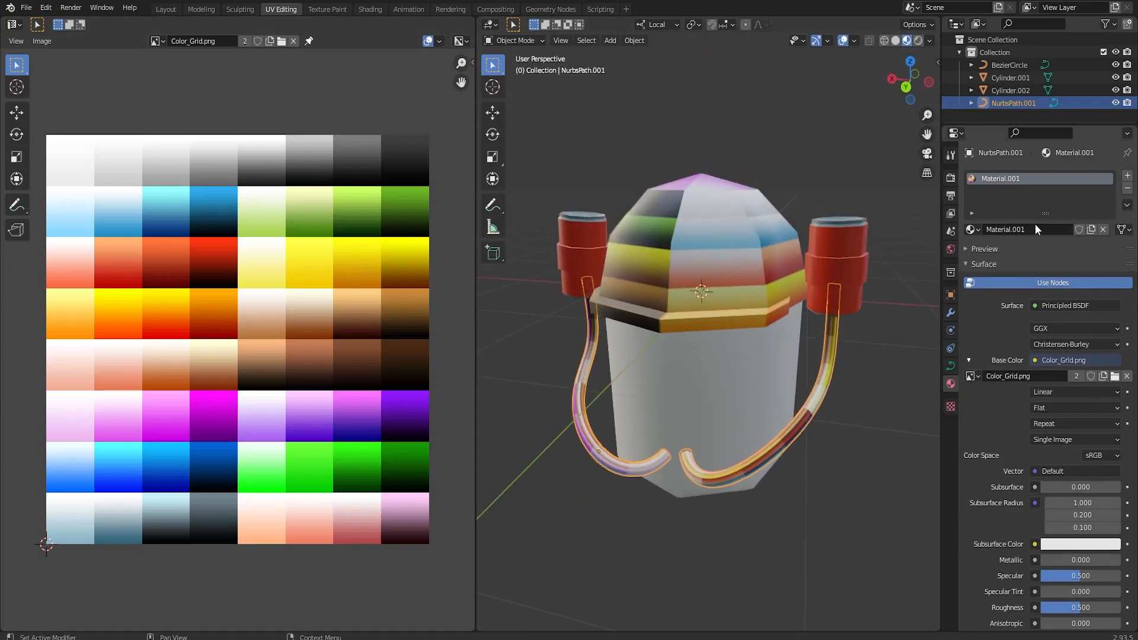
left_click(1127, 189)
scroll(752, 335, "down", 1)
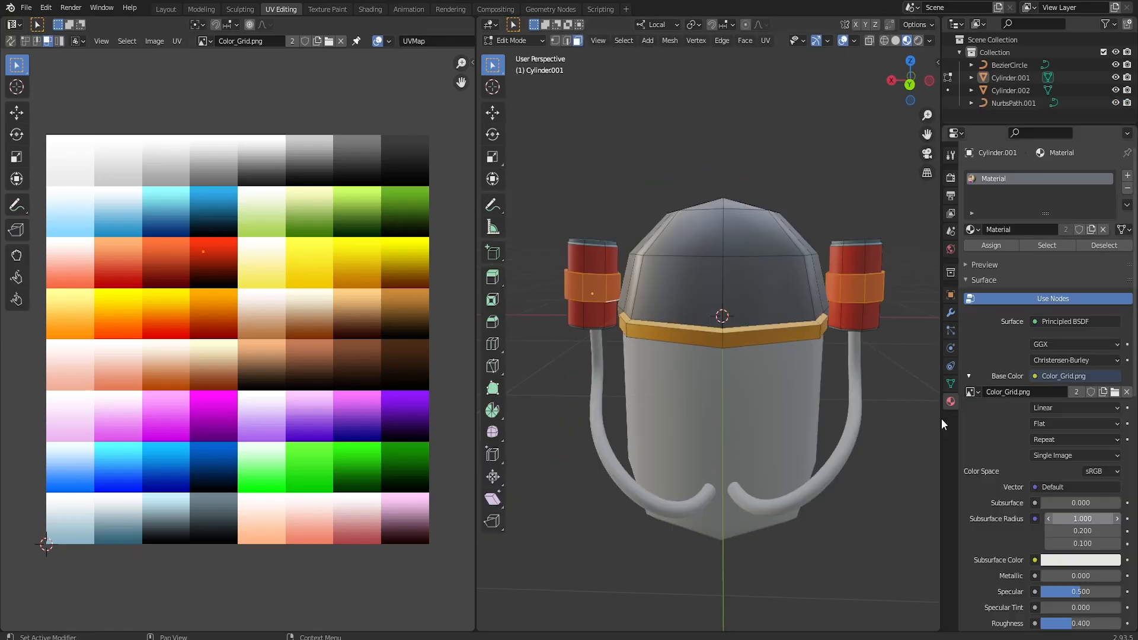
Move the UVs of the selected bands around both cans onto a dark gray swatch in the grid's top row and return to Object Mode.
middle_click_drag(625, 387, 650, 393)
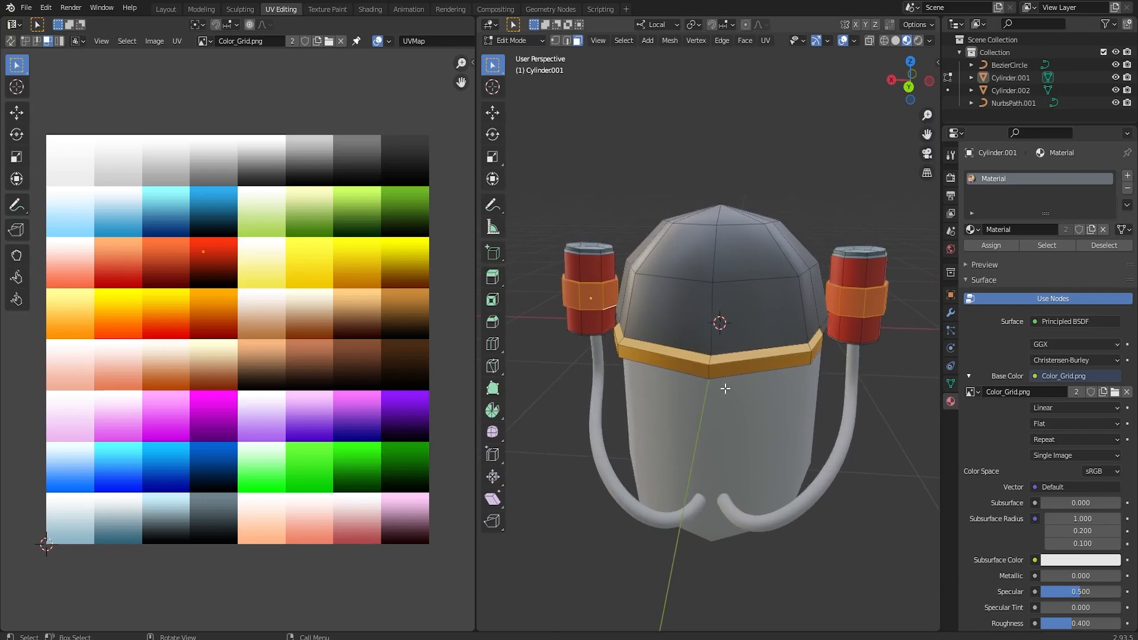
middle_click_drag(725, 389, 794, 304)
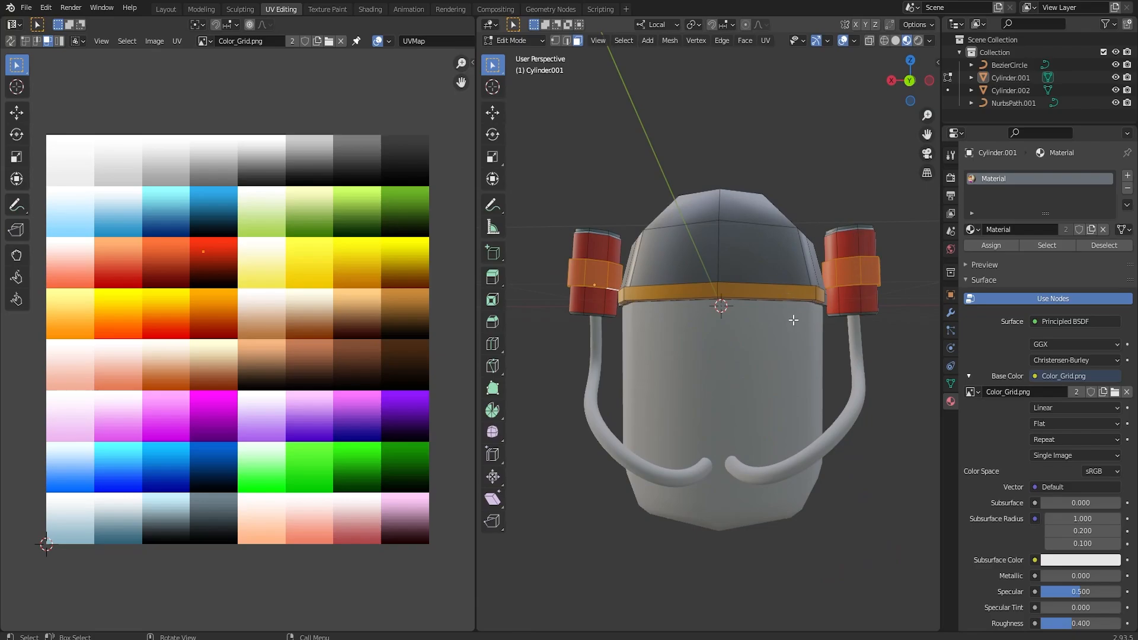
middle_click_drag(794, 320, 766, 302)
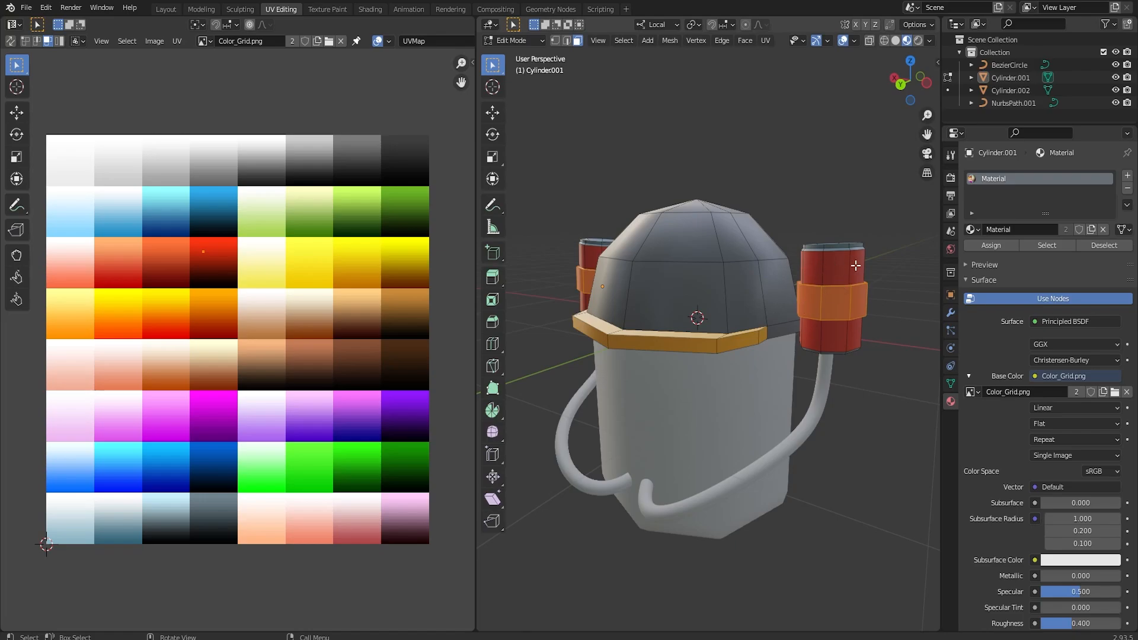
middle_click_drag(806, 297, 770, 337)
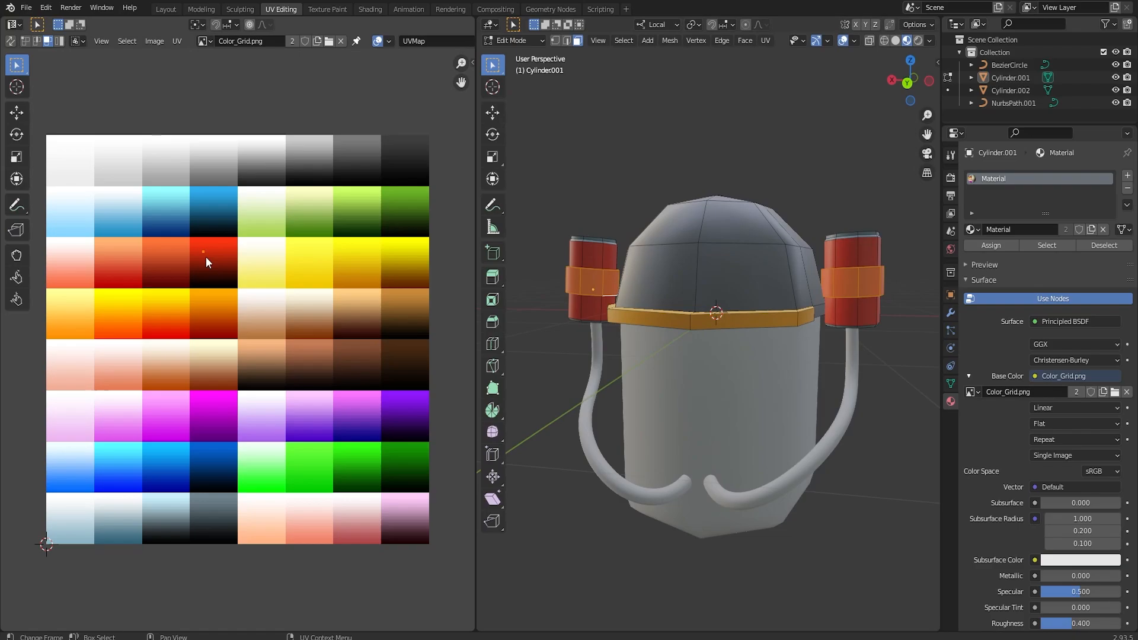
key("g")
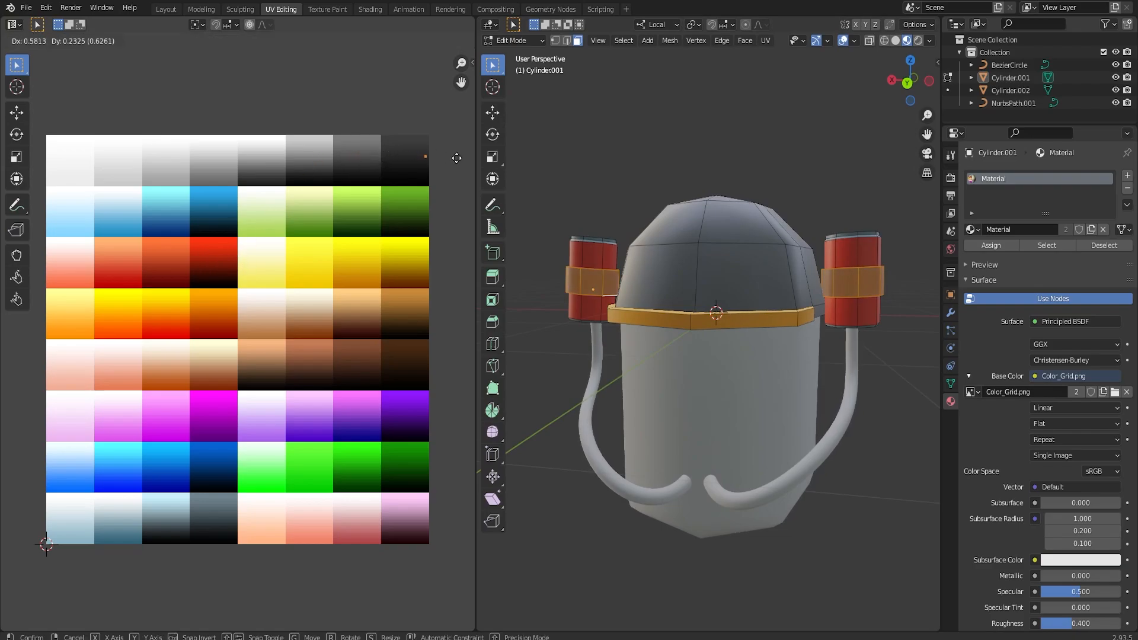
left_click(392, 164)
key("Tab")
scroll(723, 252, "down", 1)
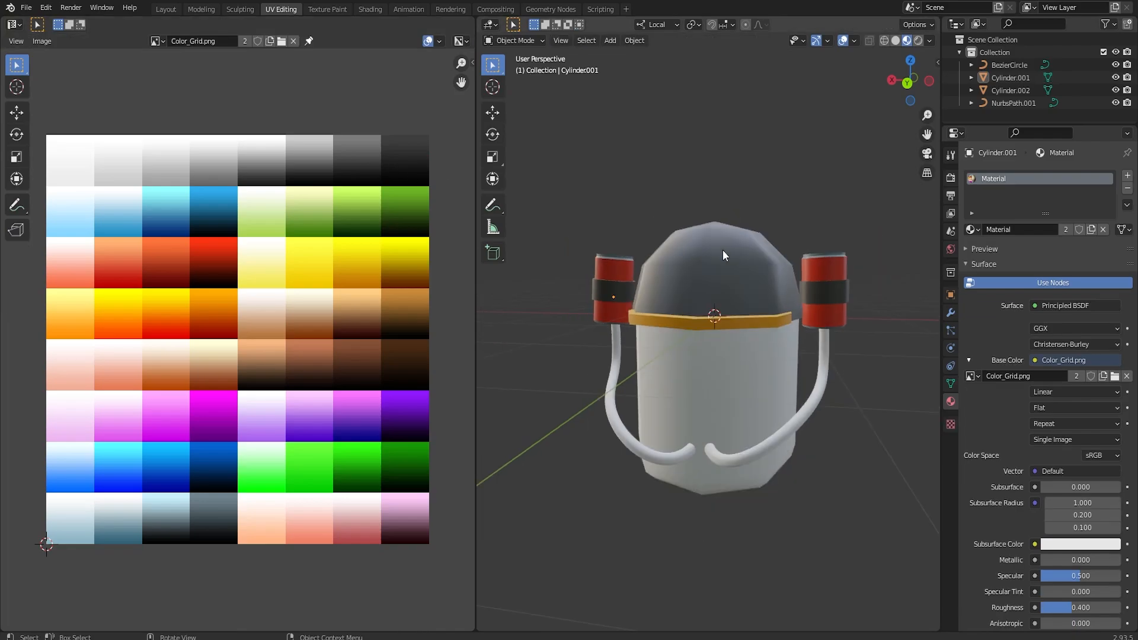
Give the head cylinder a new material with Color_Grid.png as base color and color it pale beige.
scroll(711, 315, "down", 1)
middle_click_drag(715, 335, 739, 402)
scroll(750, 390, "up", 4)
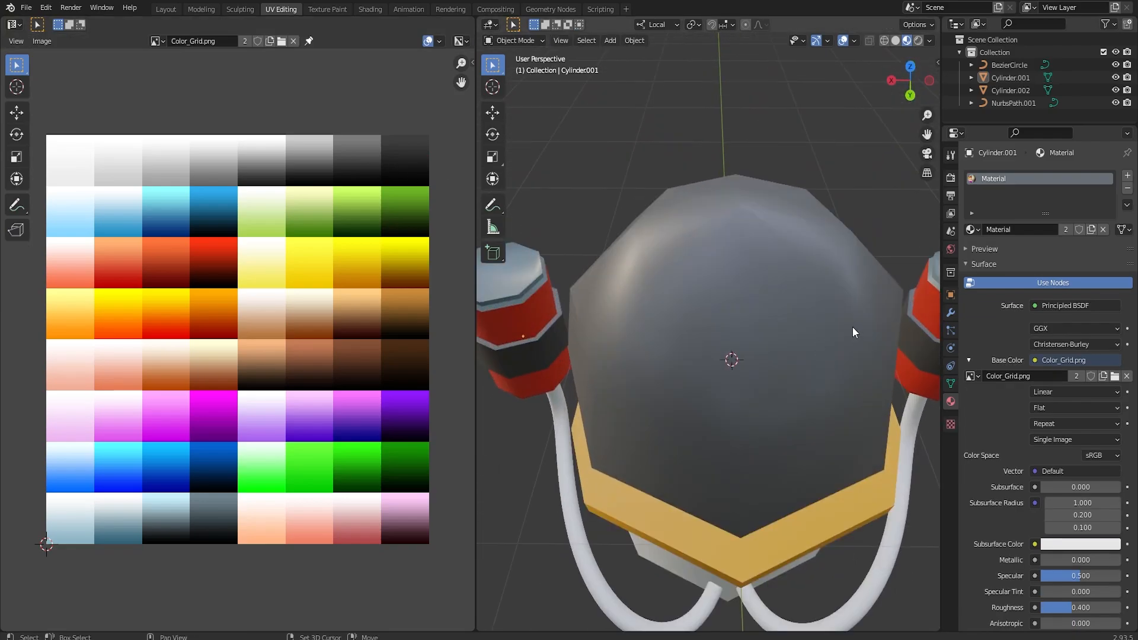
middle_click_drag(853, 325, 782, 389, "shift")
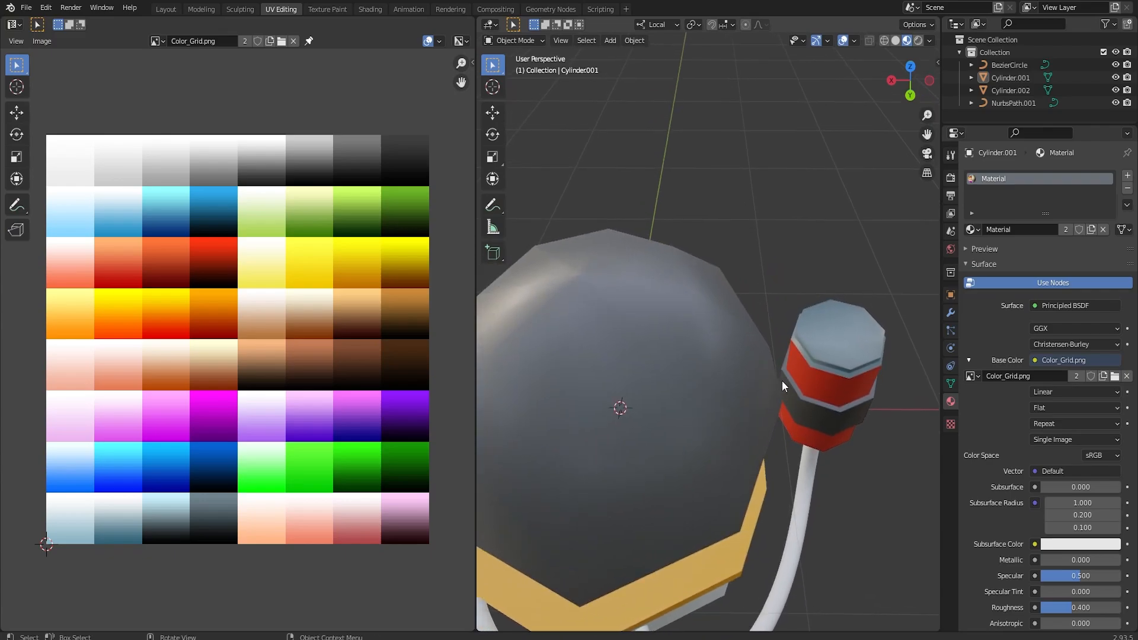
middle_click_drag(604, 382, 813, 329)
mouse_move(731, 364)
middle_mouse_down()
mouse_move(768, 323)
mouse_move(699, 336)
mouse_move(767, 379)
mouse_move(712, 354)
middle_mouse_up()
left_click(715, 359)
left_click(1086, 231)
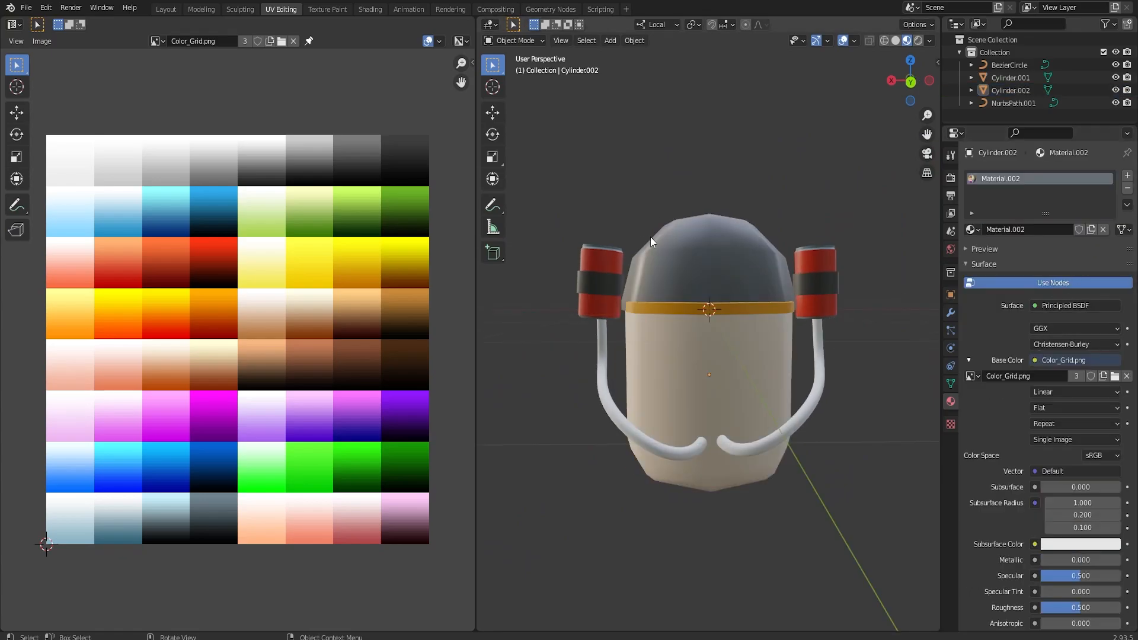
Inspect the colored drinking hat and head from the front and the side.
scroll(660, 248, "down", 2)
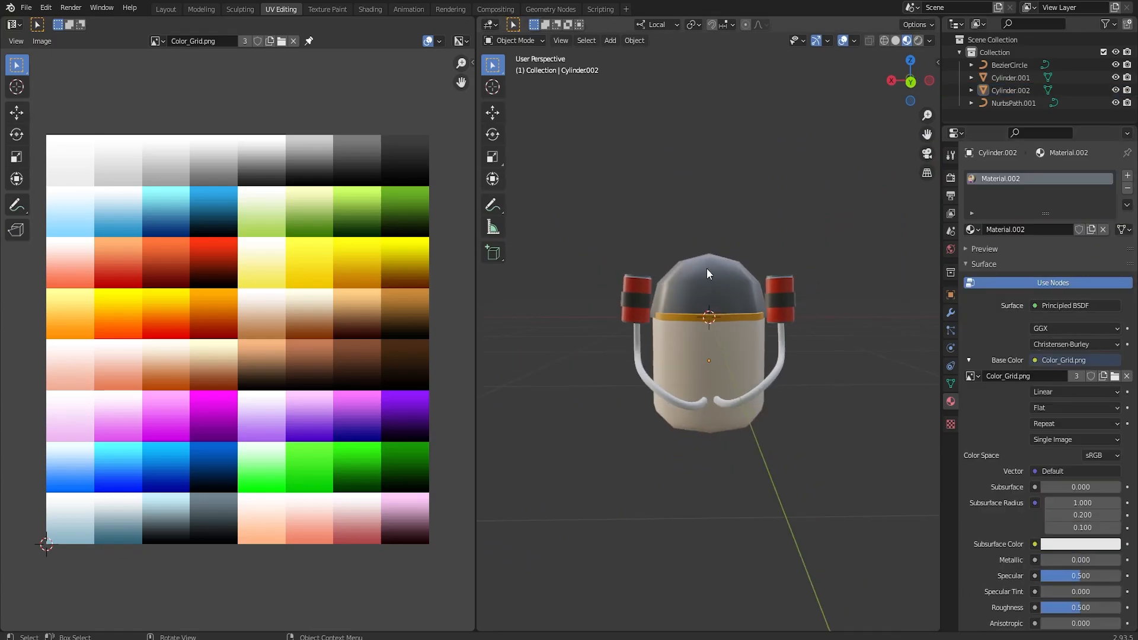
mouse_move(706, 268)
middle_mouse_down()
mouse_move(678, 254)
mouse_move(742, 247)
mouse_move(745, 309)
mouse_move(704, 364)
mouse_move(717, 415)
mouse_move(648, 316)
mouse_move(648, 254)
mouse_move(700, 259)
middle_mouse_up()
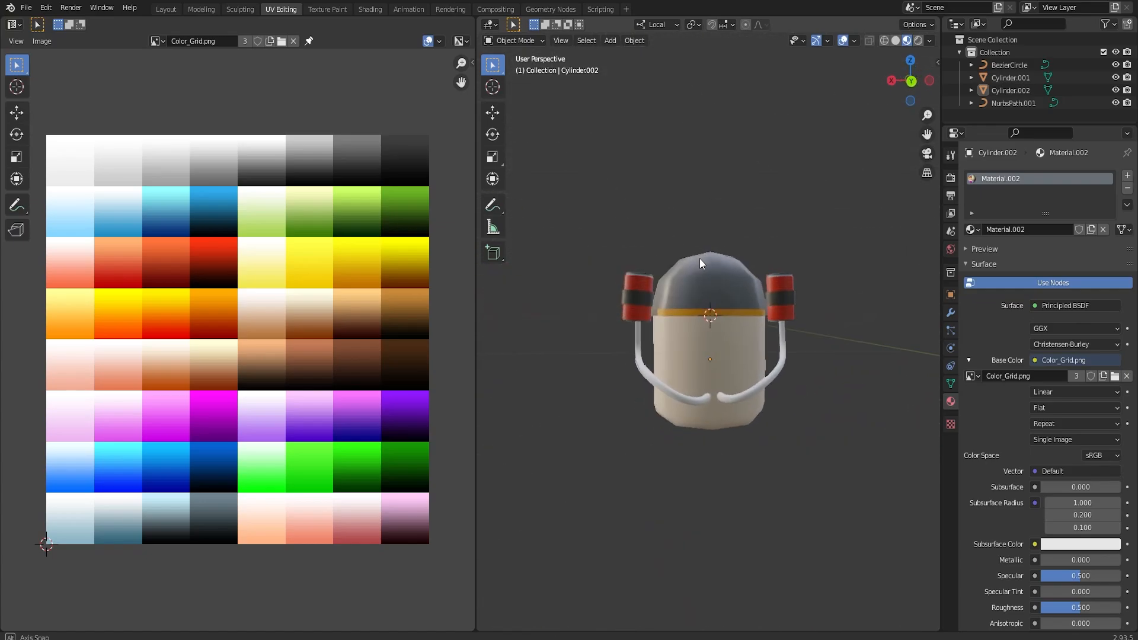
scroll(716, 290, "up", 3)
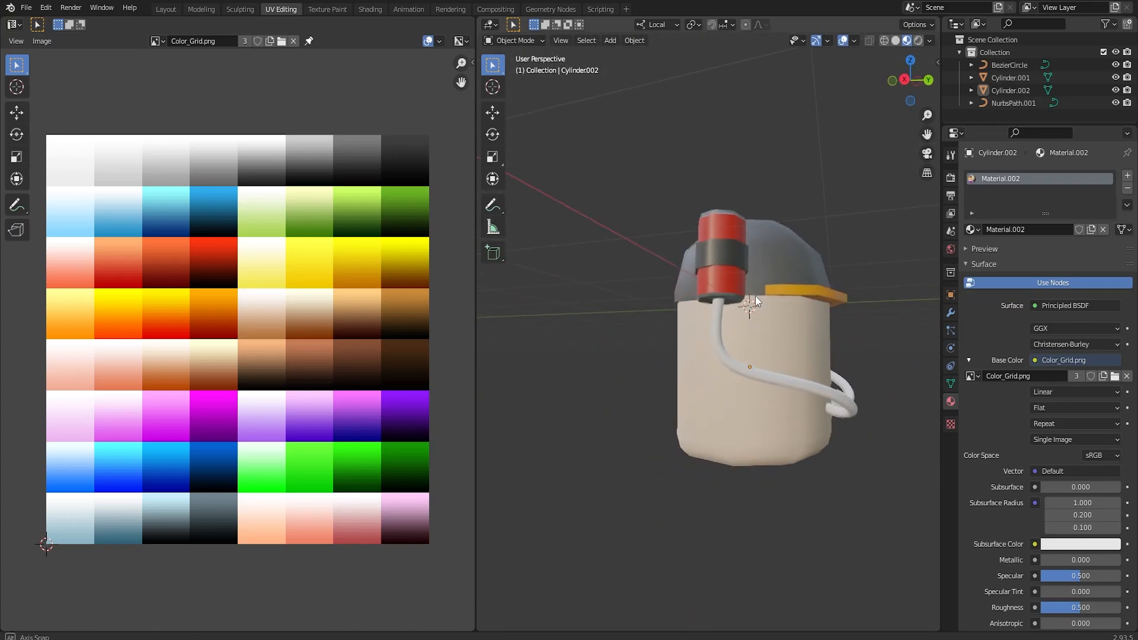